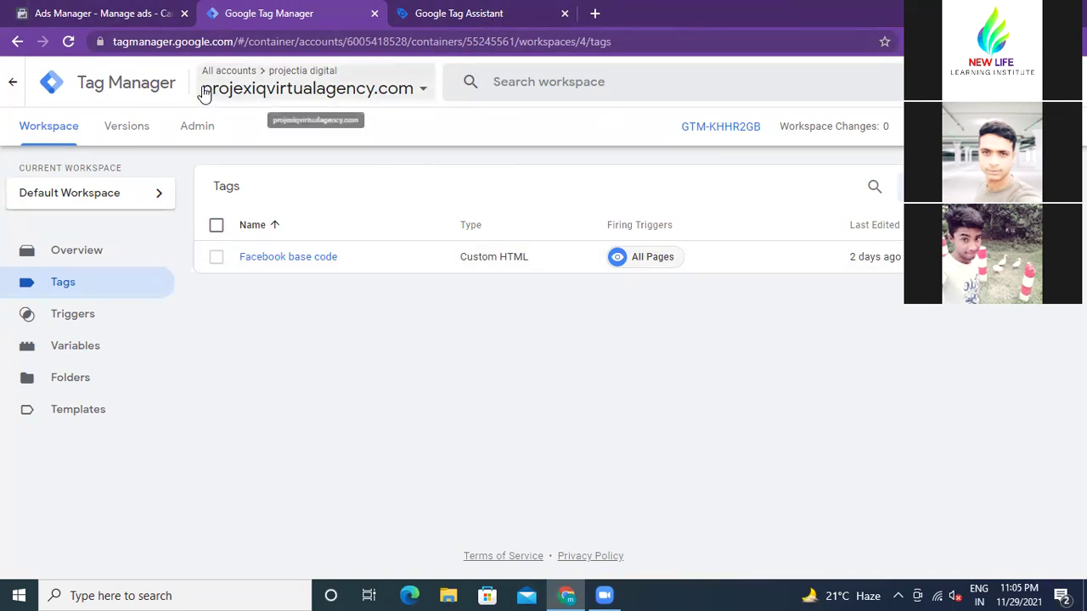
- Close the open Tag Assistant tab and publish the container as a new version named "facebook base code"
click(564, 13)
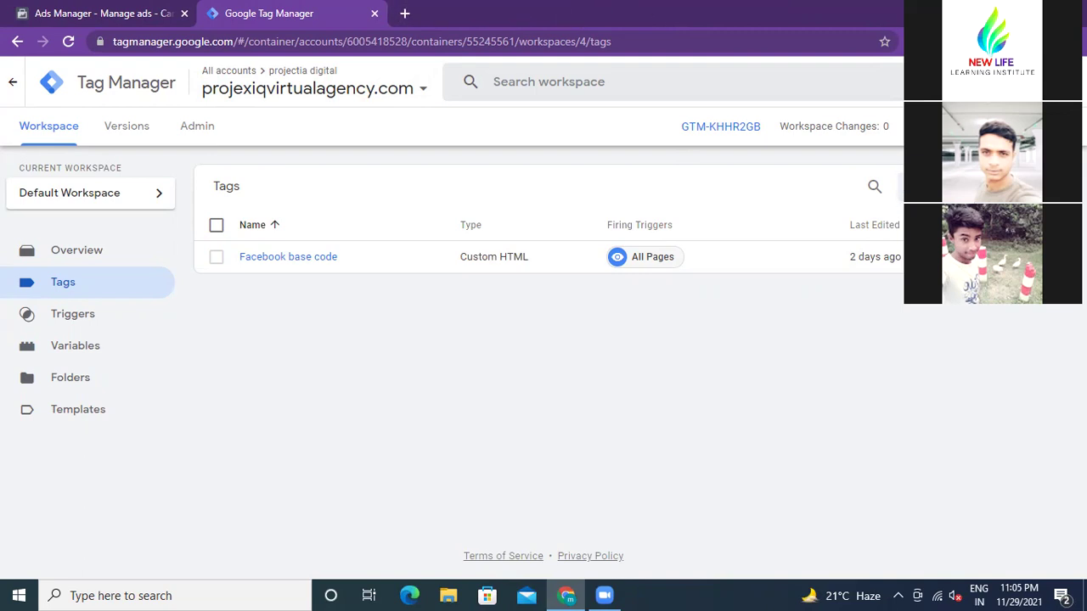
click(1044, 126)
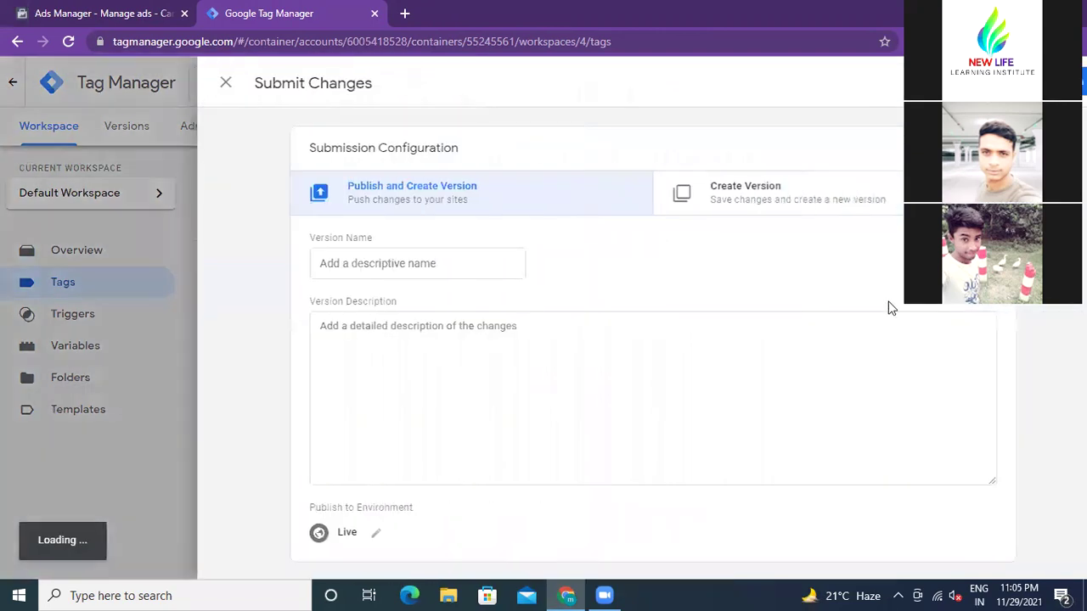
click(155, 395)
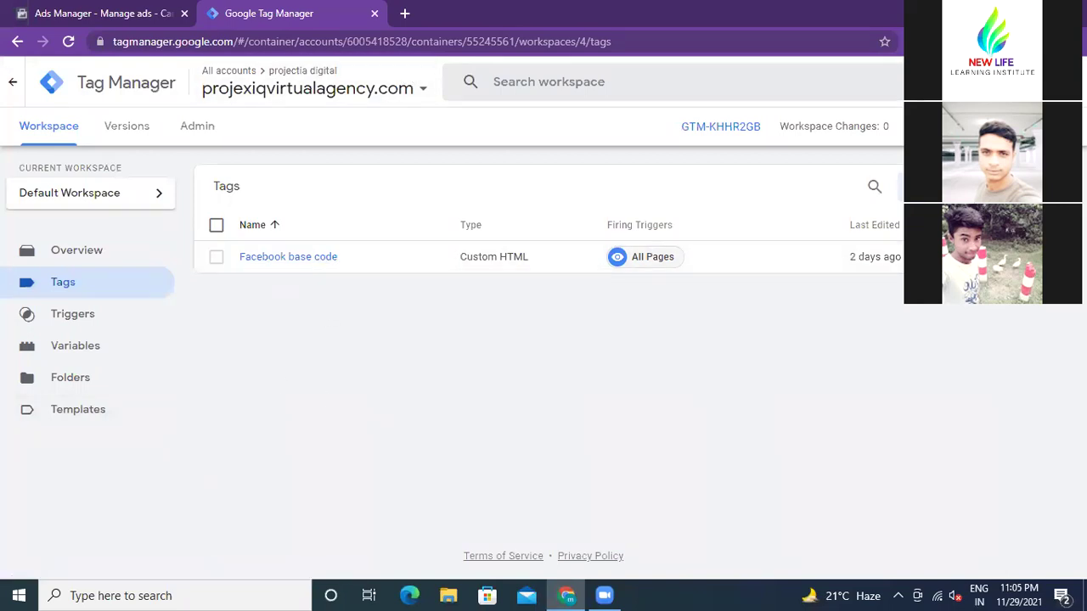
click(1027, 82)
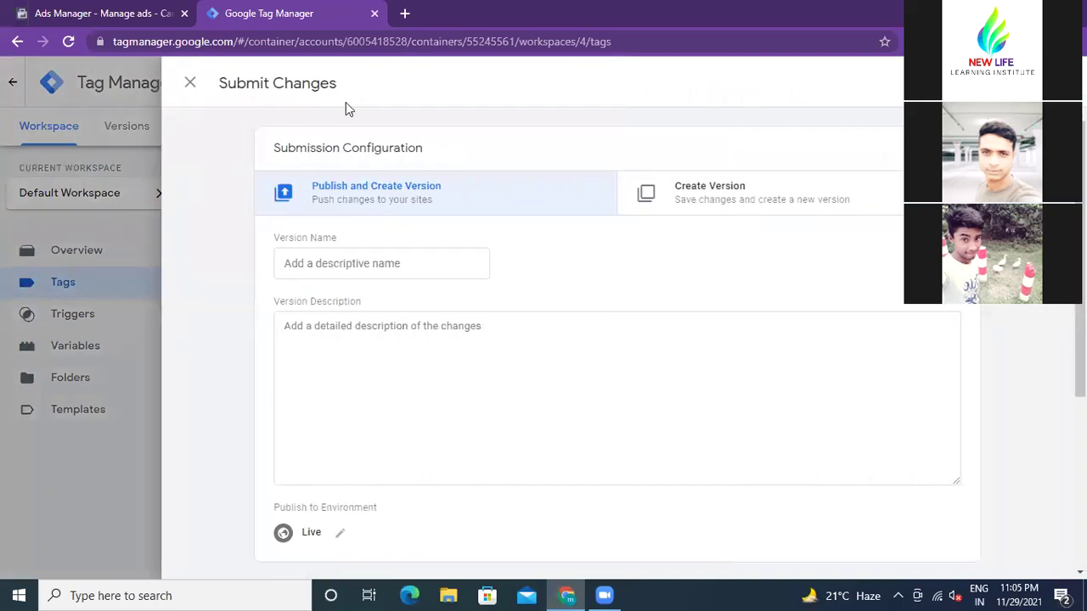
click(366, 266)
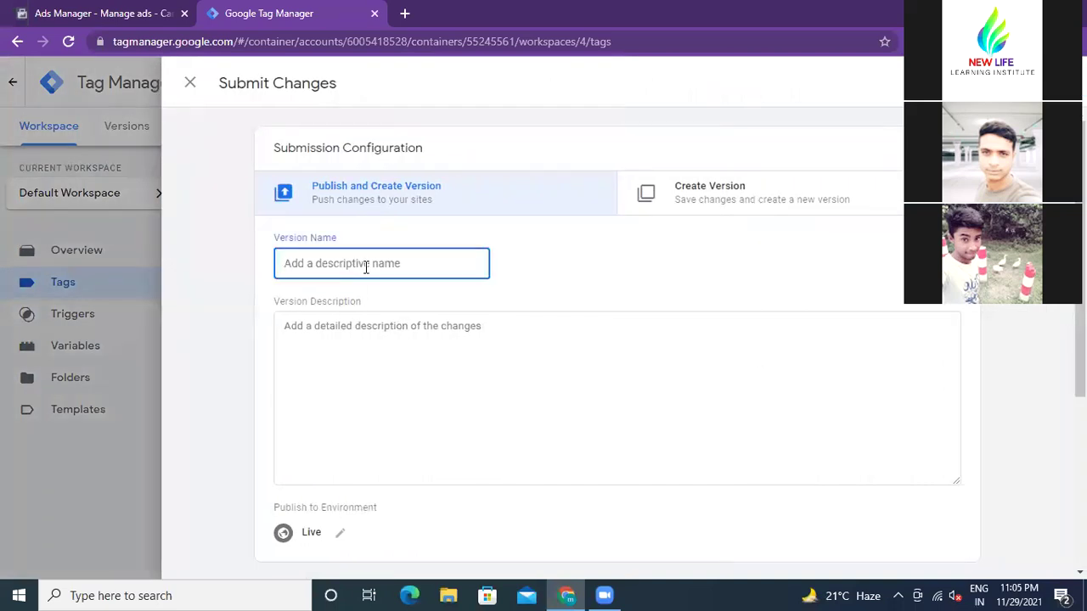
text(facebook base code)
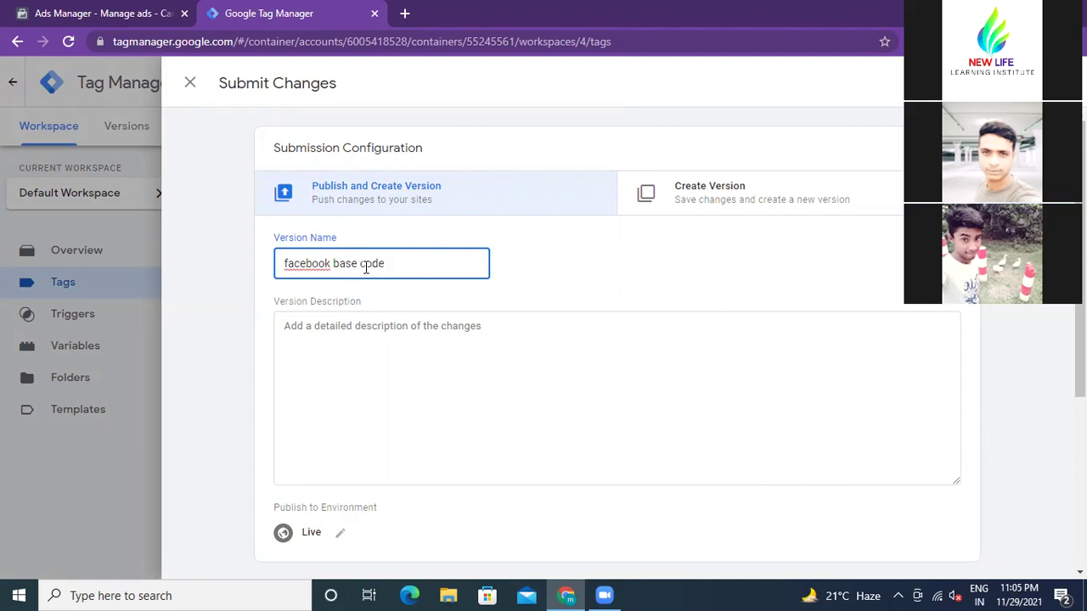
click(1001, 82)
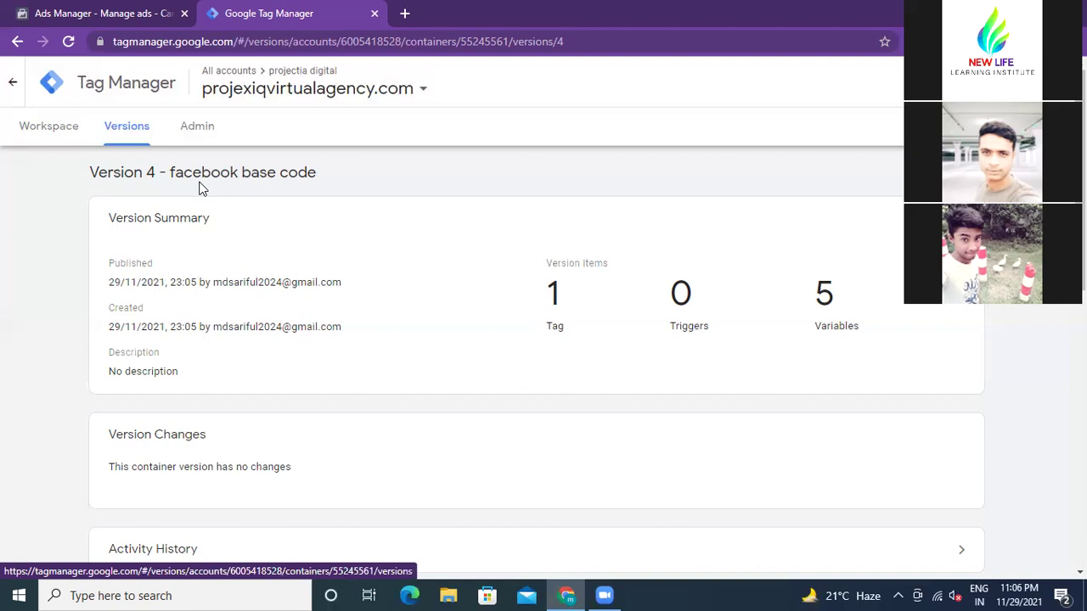
- Return to the workspace's Tags list and launch preview mode for the container
click(45, 132)
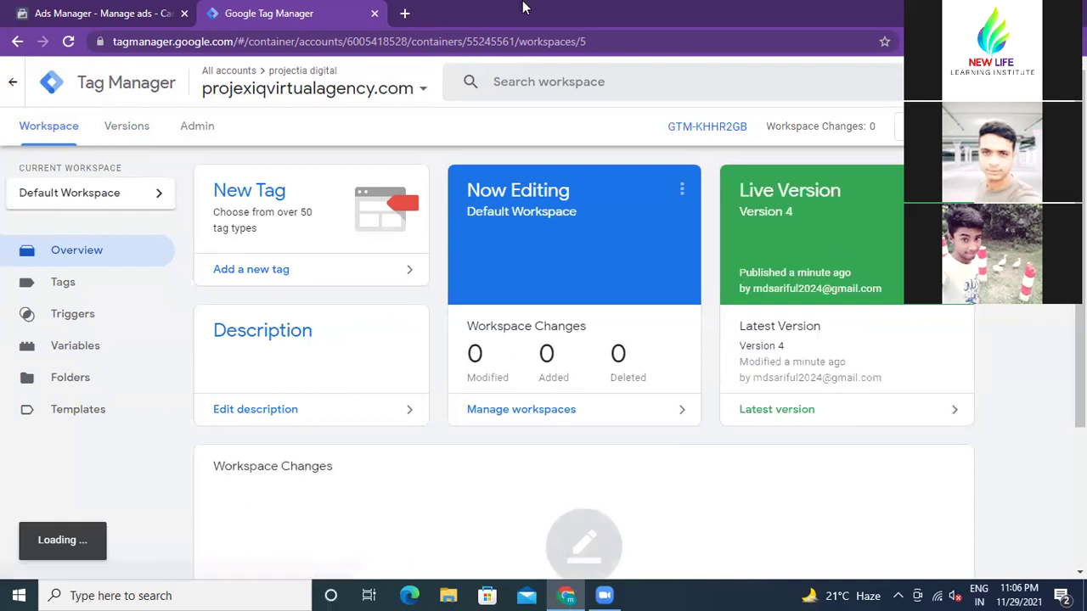
click(71, 287)
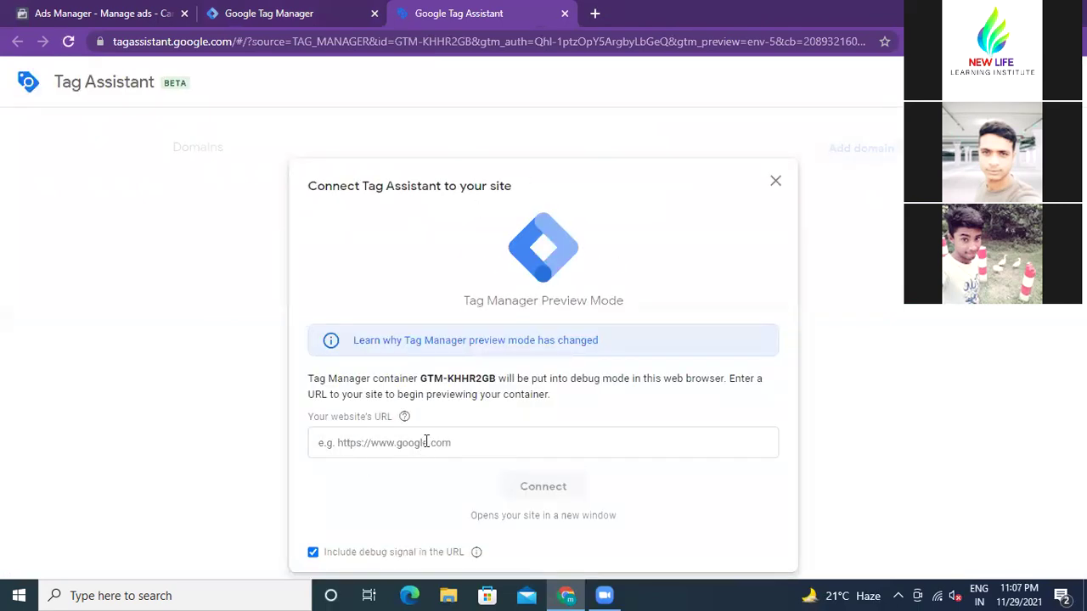
- Load the projexiqvirtualagency.com website in a new browser tab
click(595, 13)
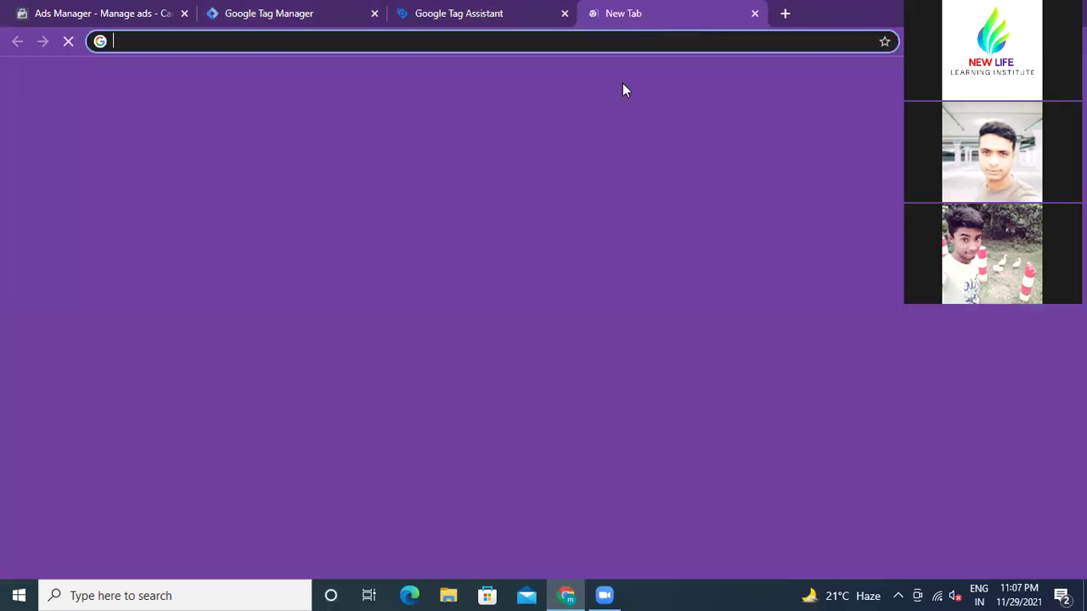
click(411, 307)
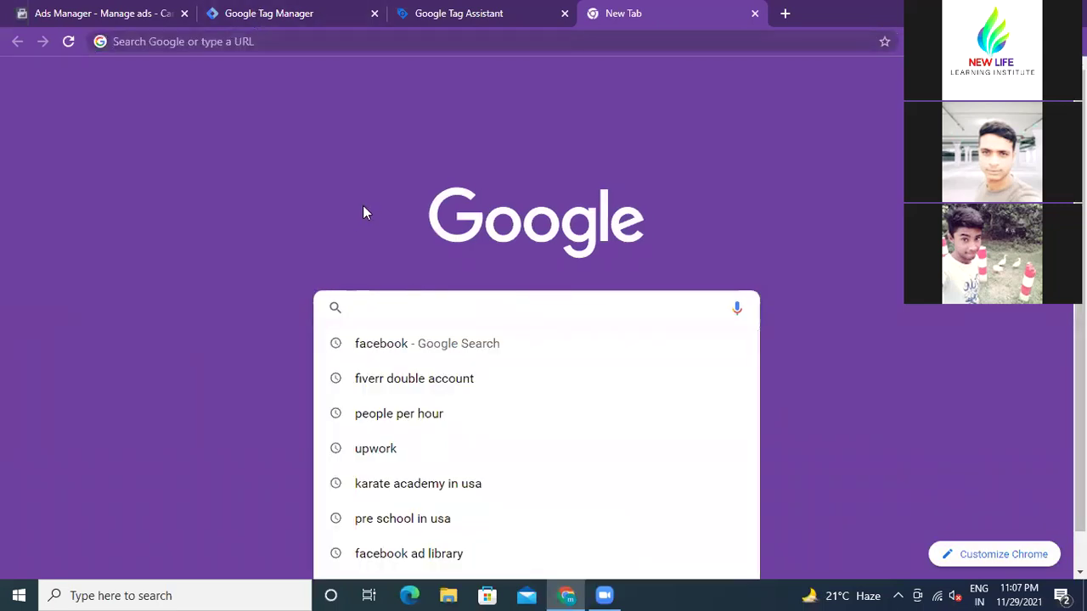
text(projet)
key(BackSpace)
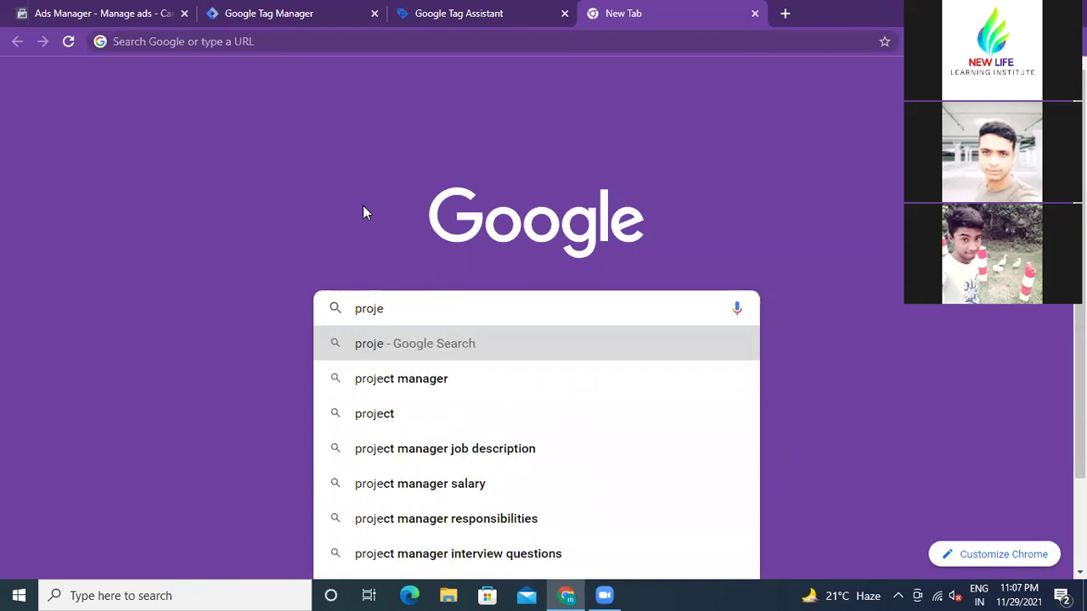
click(293, 39)
text(pro)
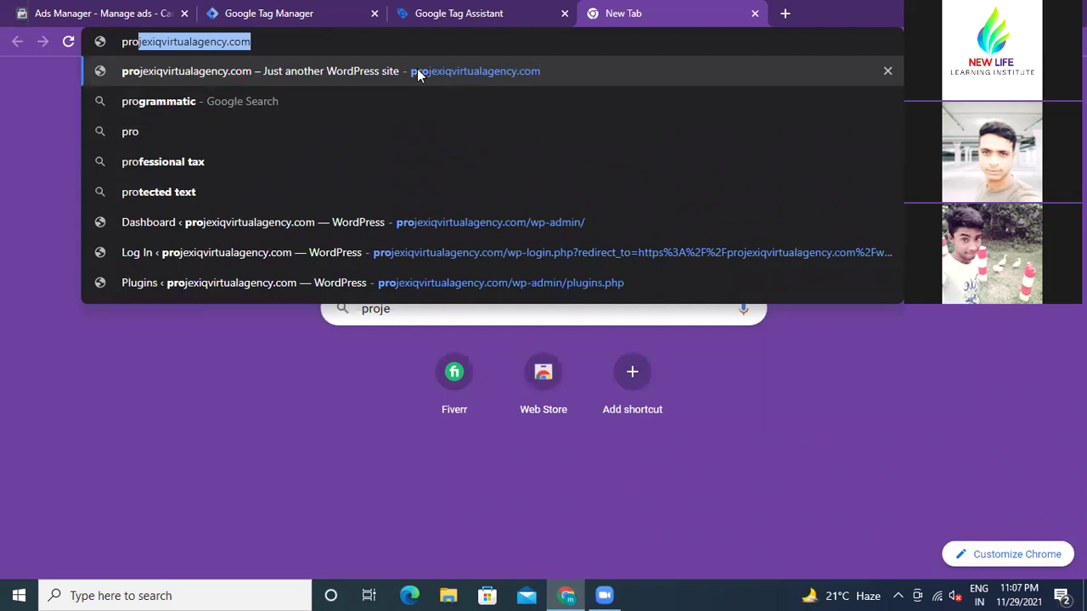
click(457, 71)
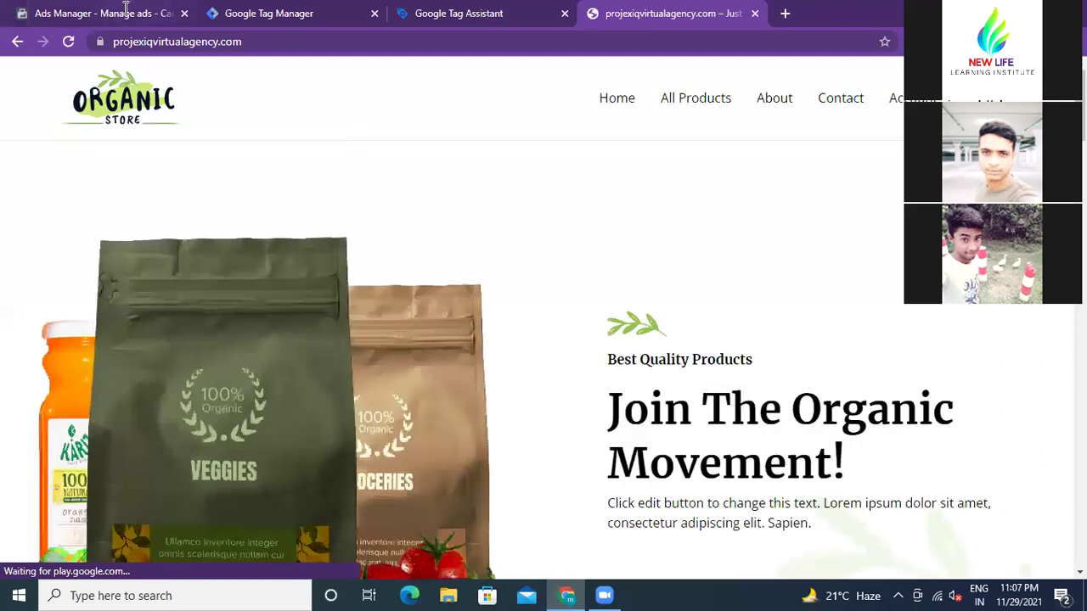
drag(116, 43, 252, 38)
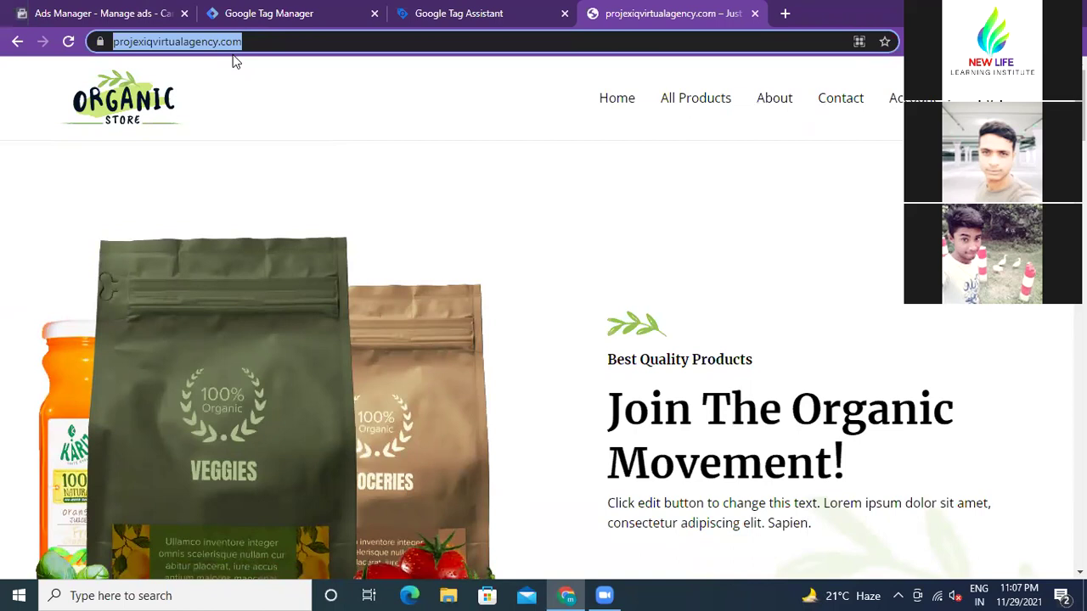
right_click(228, 42)
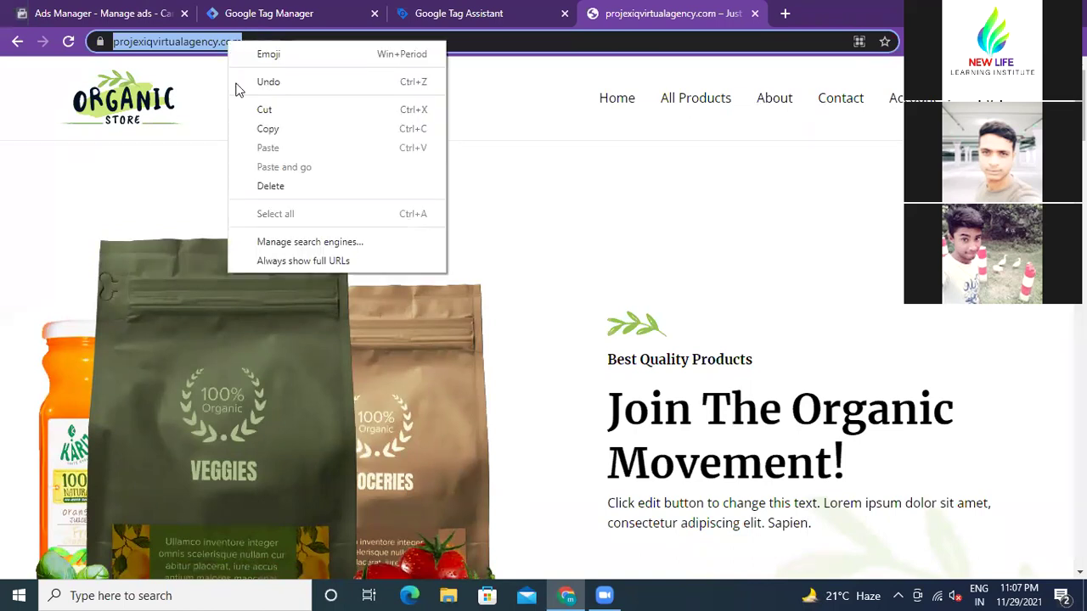
click(265, 131)
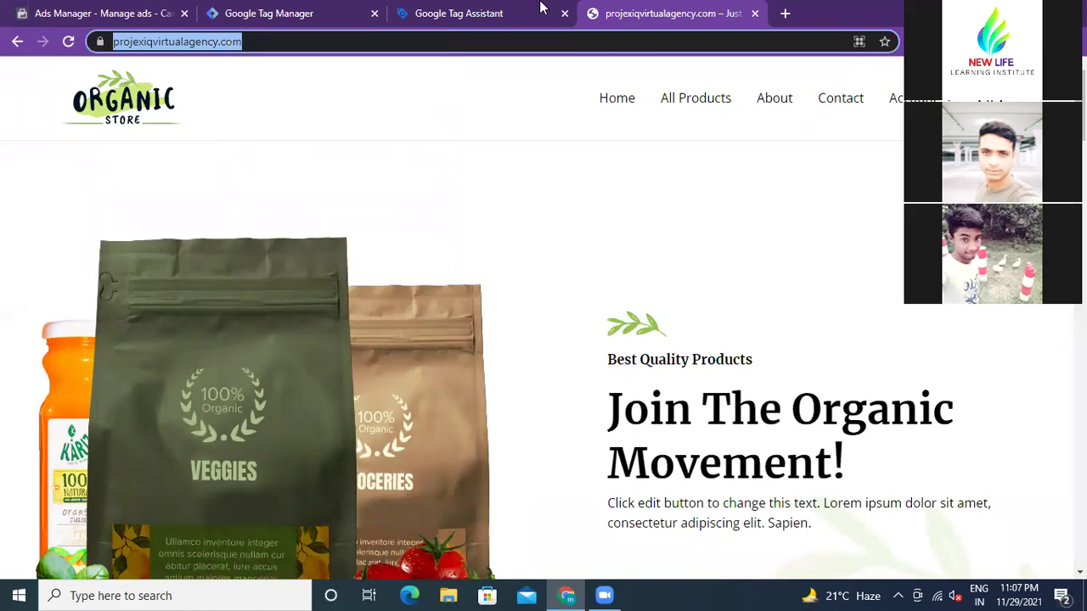
click(451, 14)
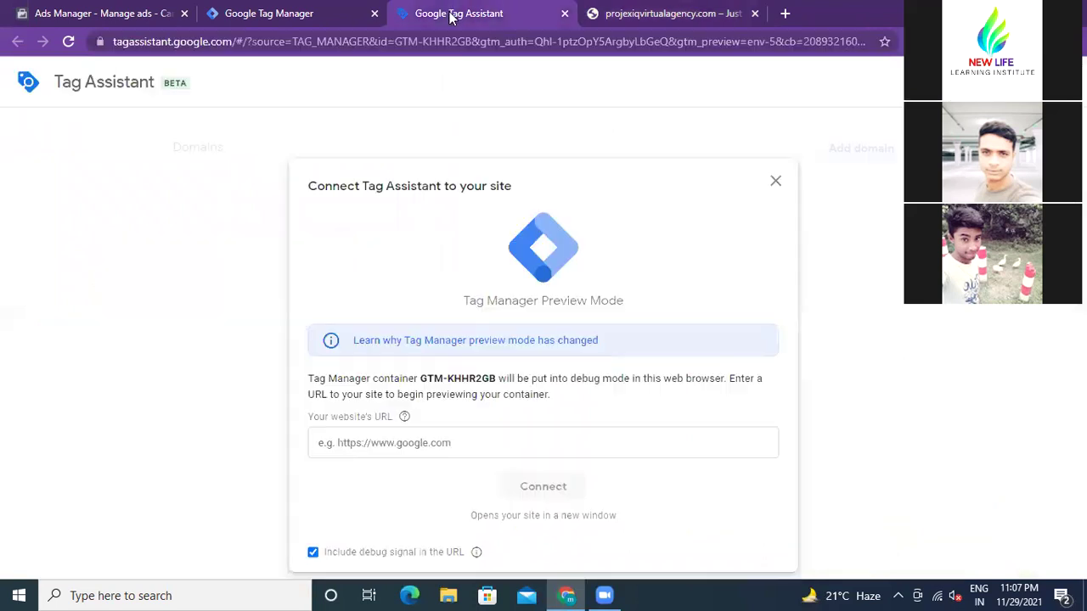
right_click(425, 442)
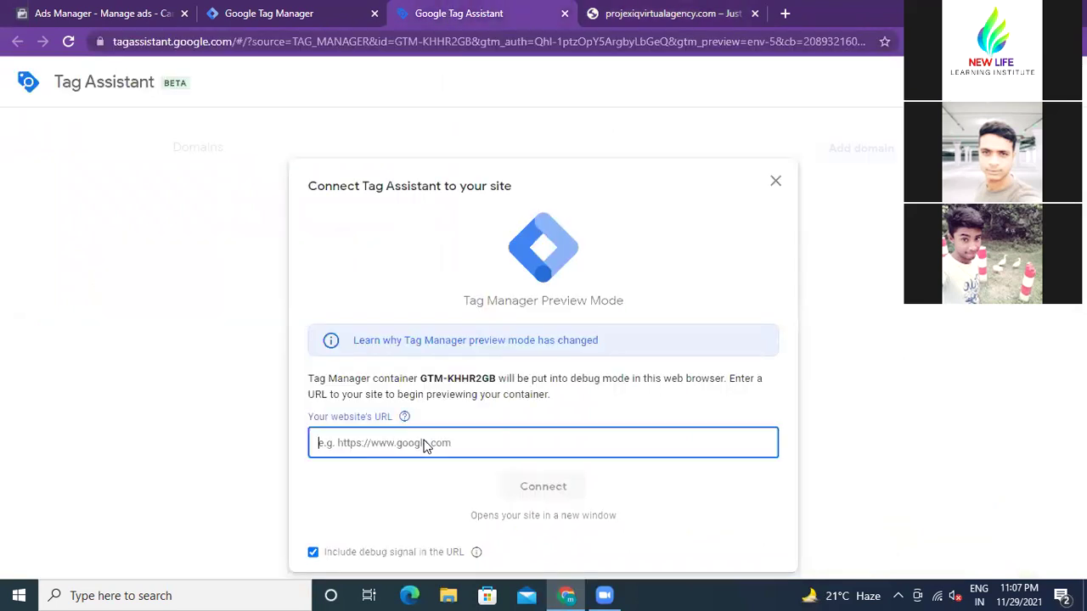
click(464, 315)
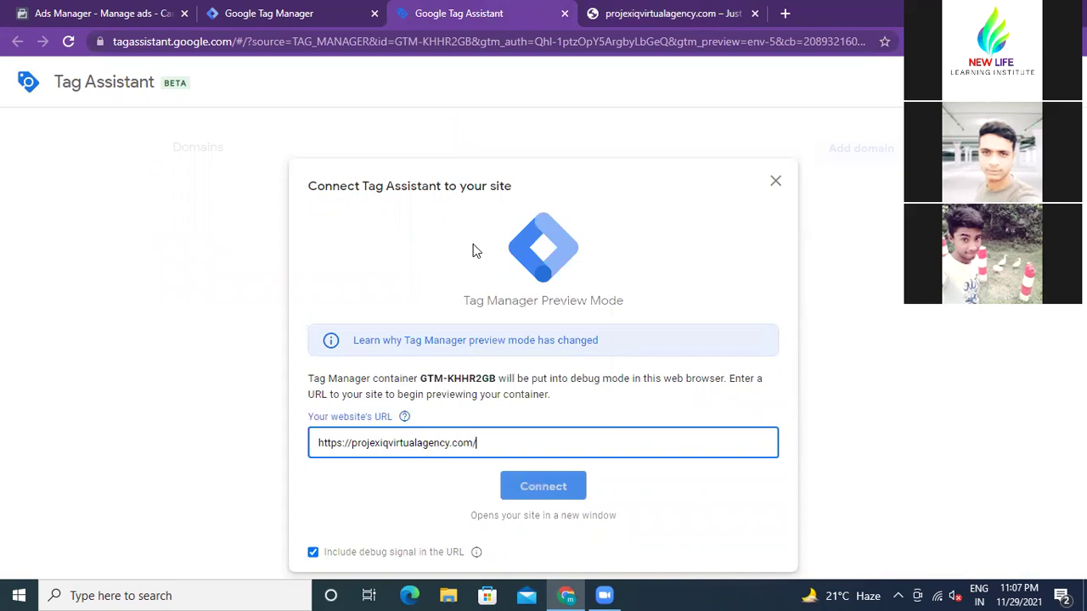
- Connect Tag Assistant to the website and continue to the container's debug summary
click(525, 487)
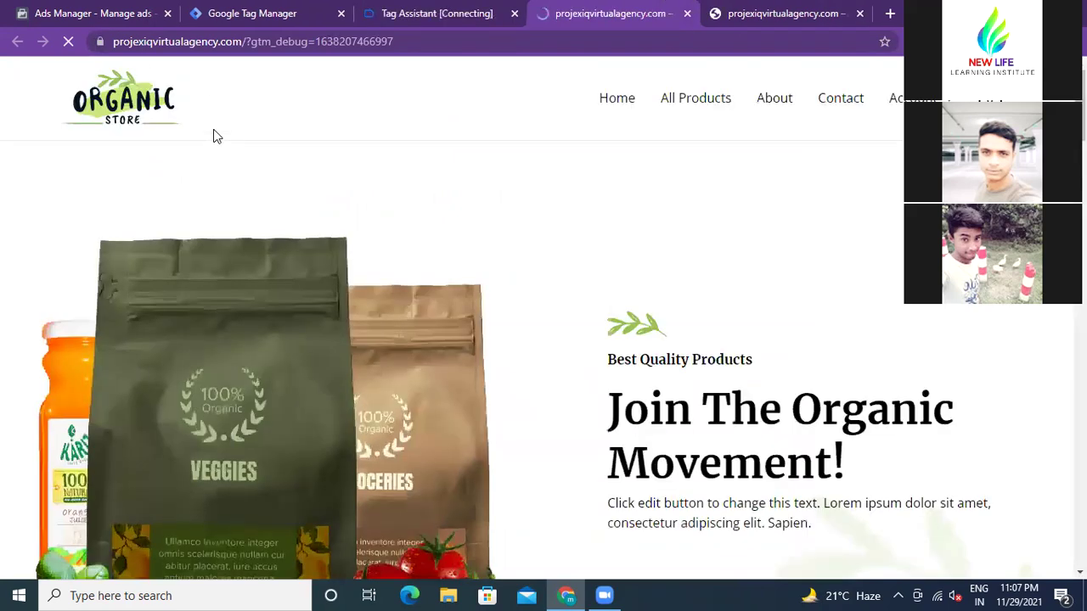
click(454, 15)
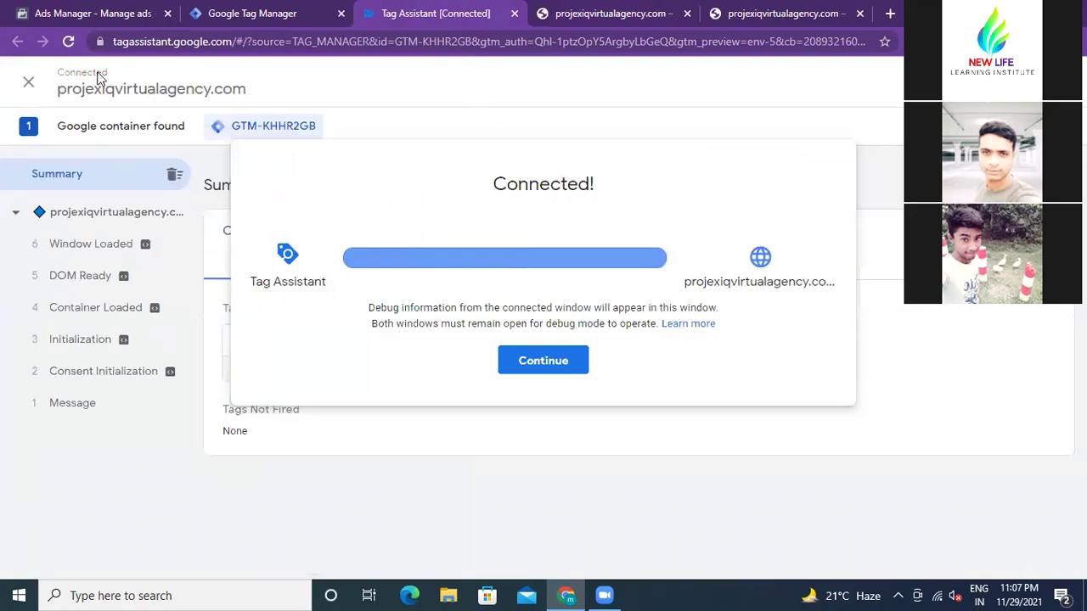
click(541, 365)
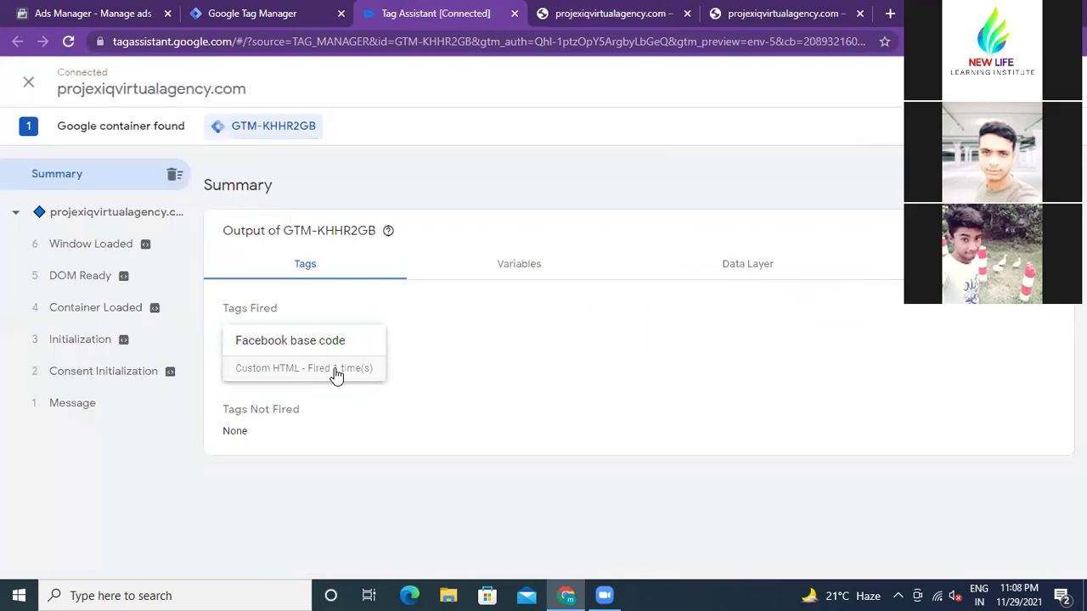
- Inspect the debug-mode homepage with Facebook Pixel Helper, and close the duplicate website tab
click(634, 22)
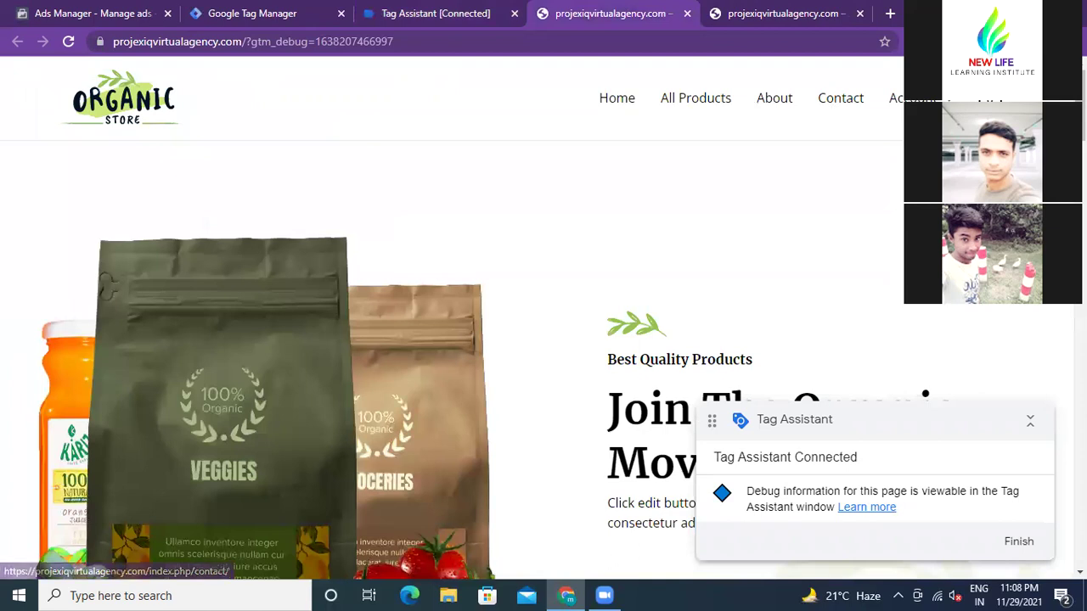
click(938, 41)
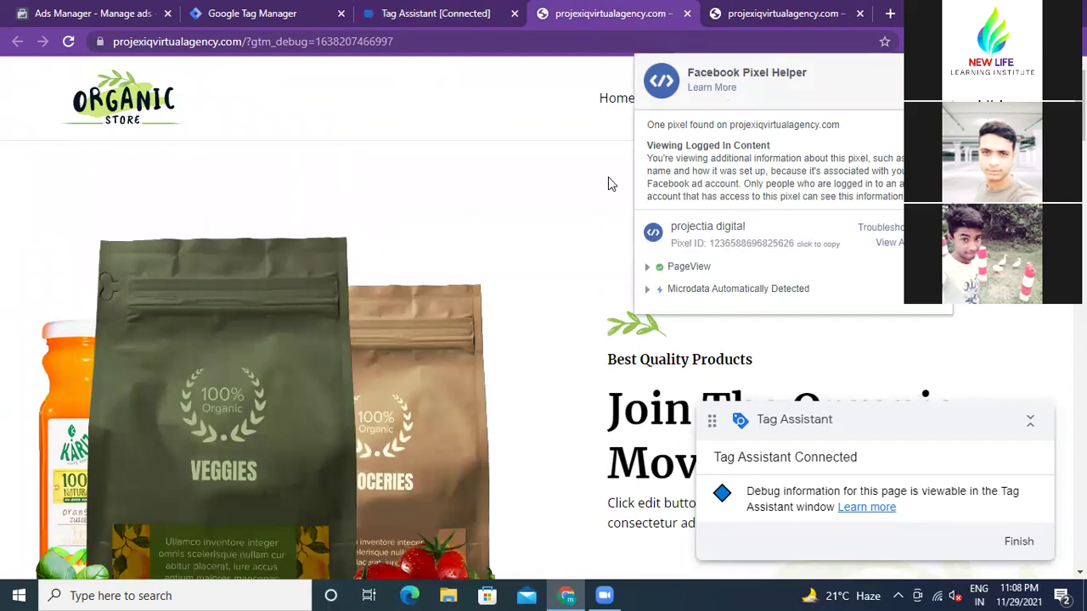
click(603, 203)
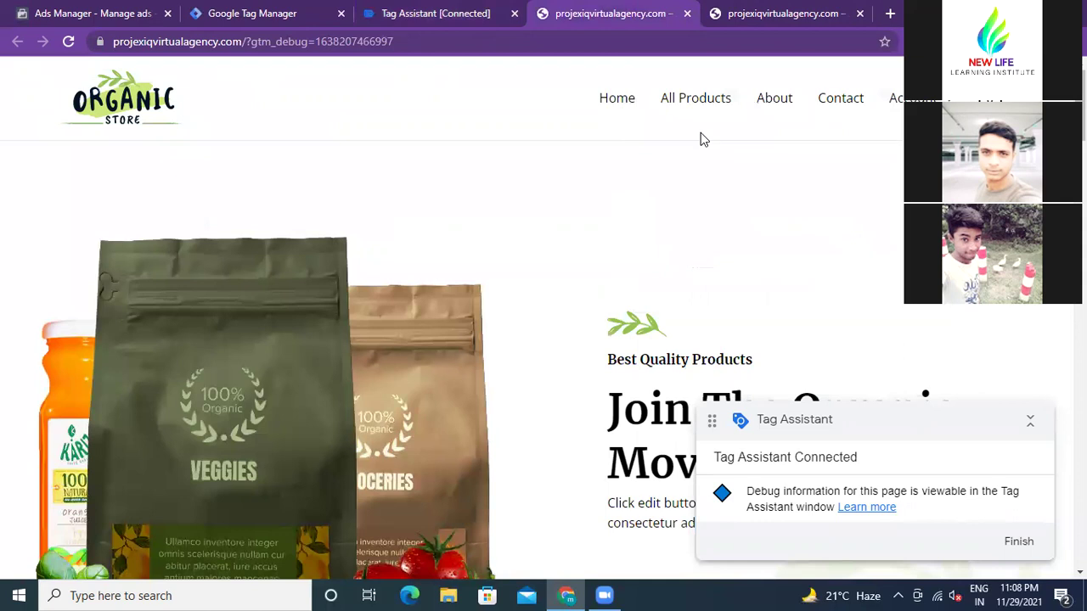
click(859, 13)
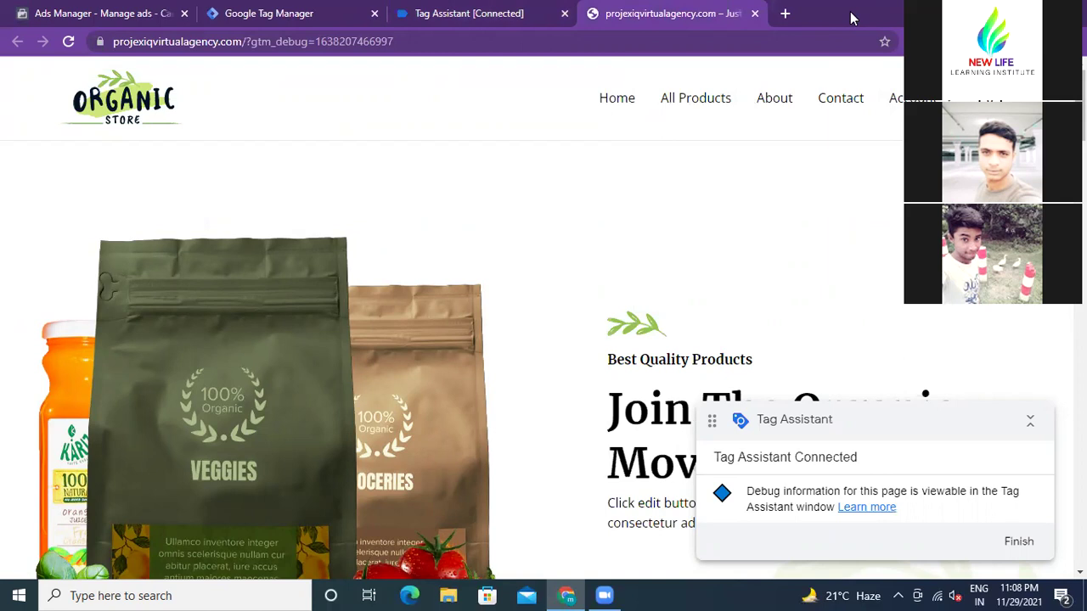
- Review the Tag Assistant summary, and check the store's All Products page with Facebook Pixel Helper
click(454, 10)
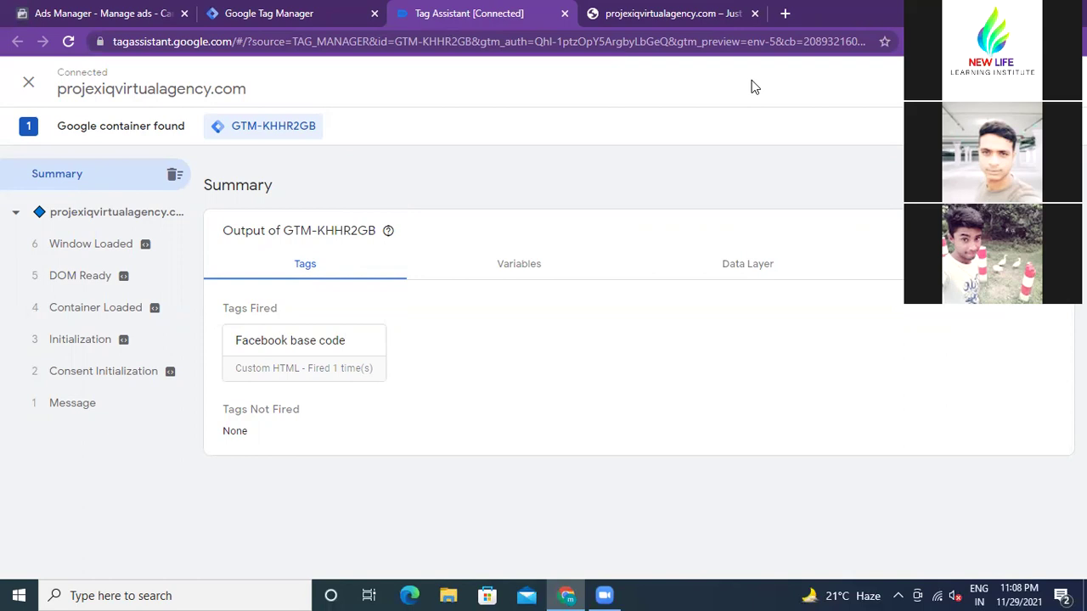
click(679, 16)
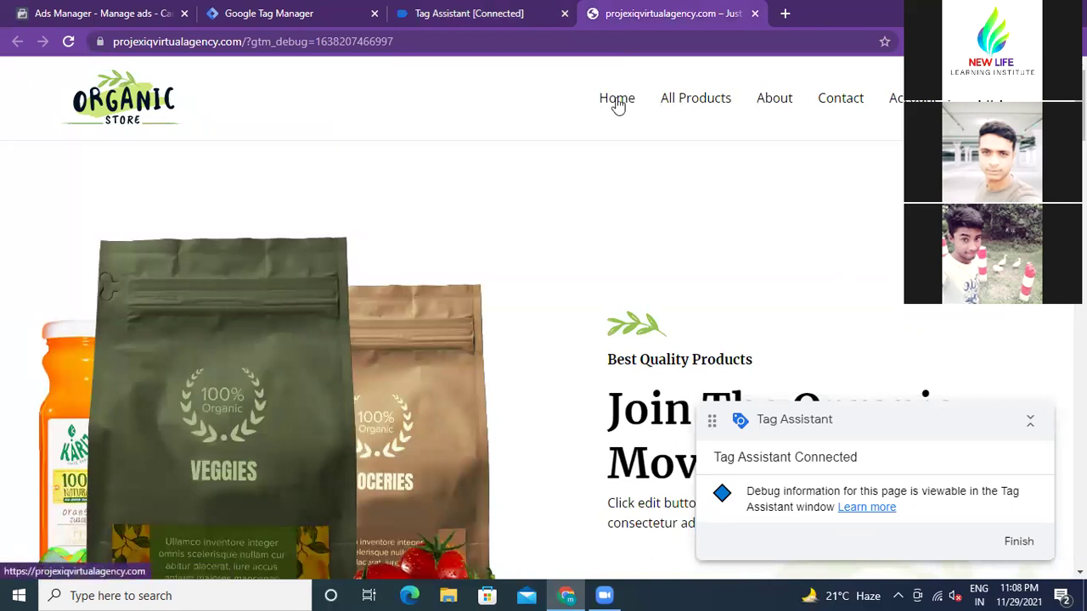
click(705, 99)
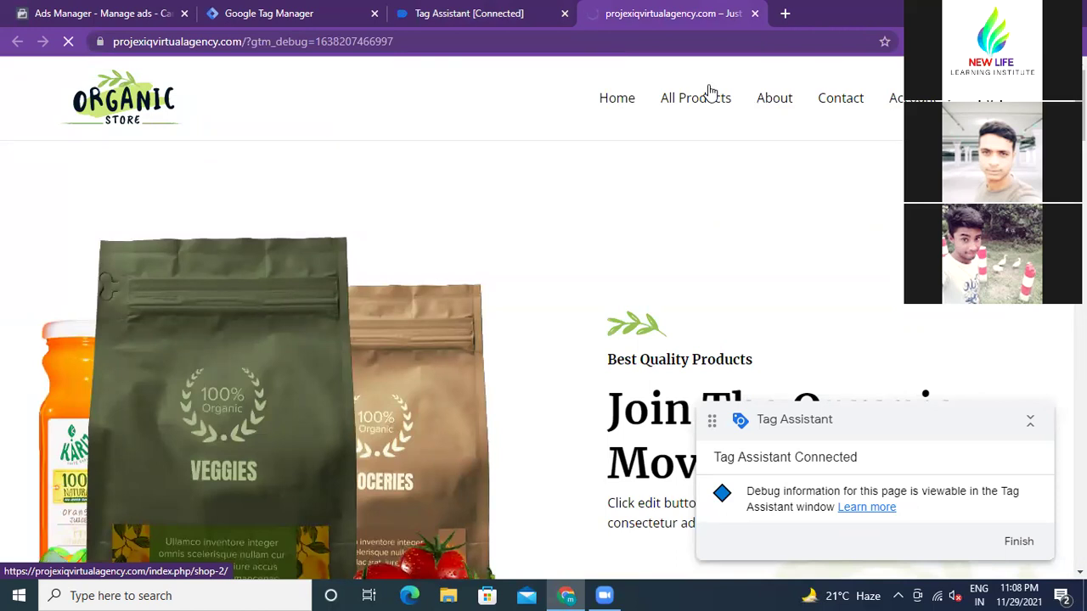
click(710, 91)
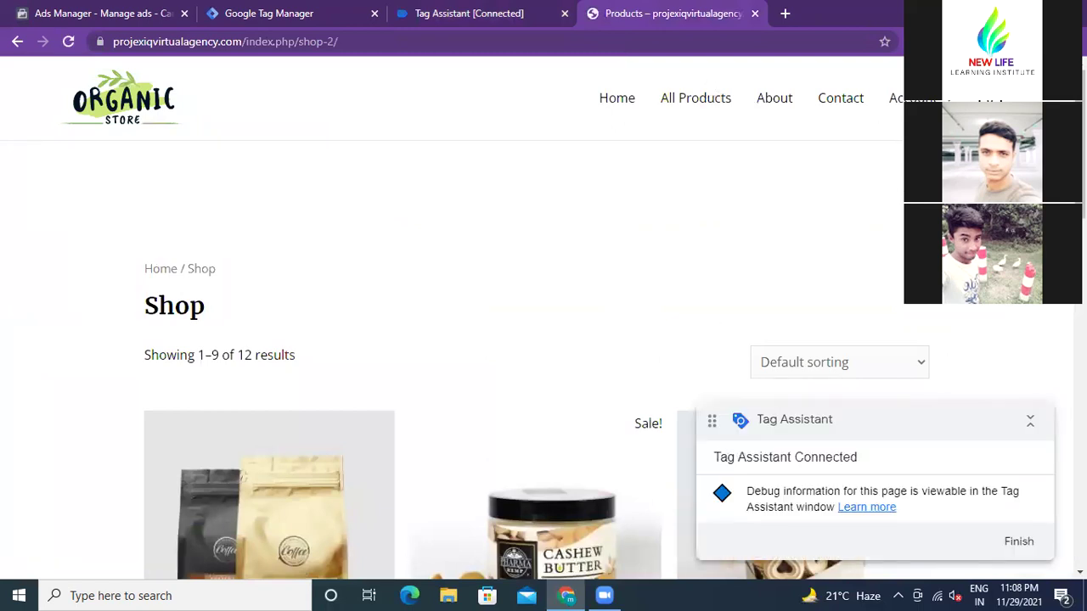
click(929, 41)
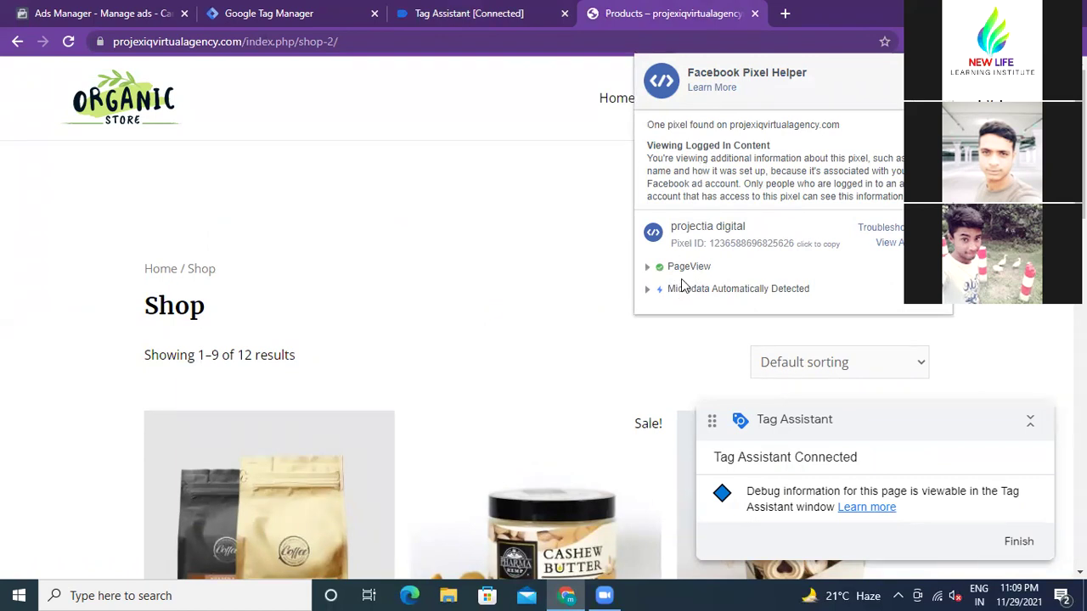
click(540, 222)
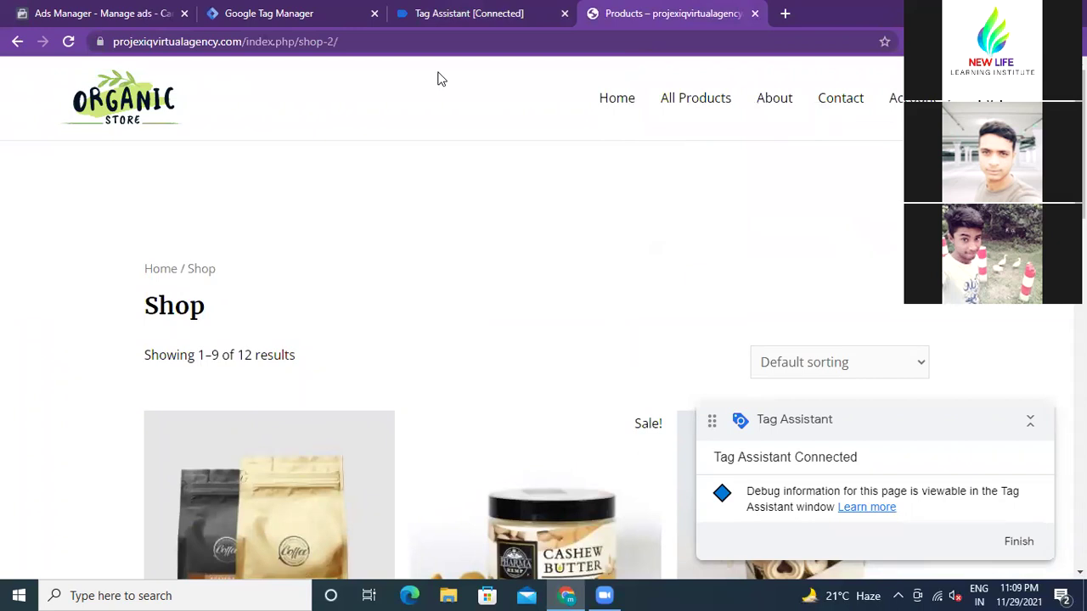
click(332, 14)
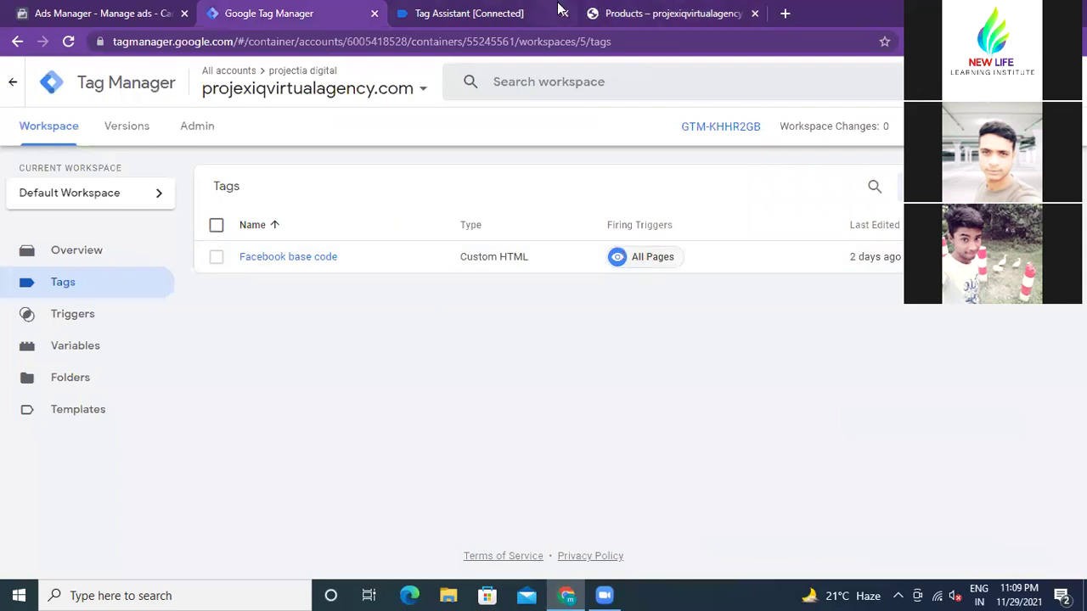
click(651, 14)
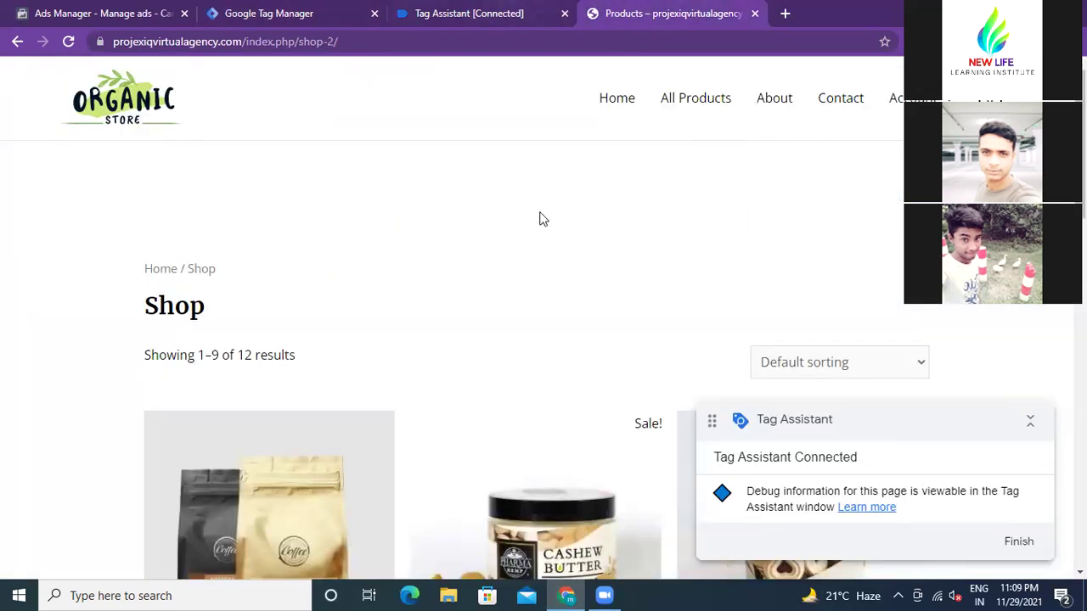
- Review the tags fired on the Products page and homepage in Tag Assistant, and look over the store's product listing
click(508, 12)
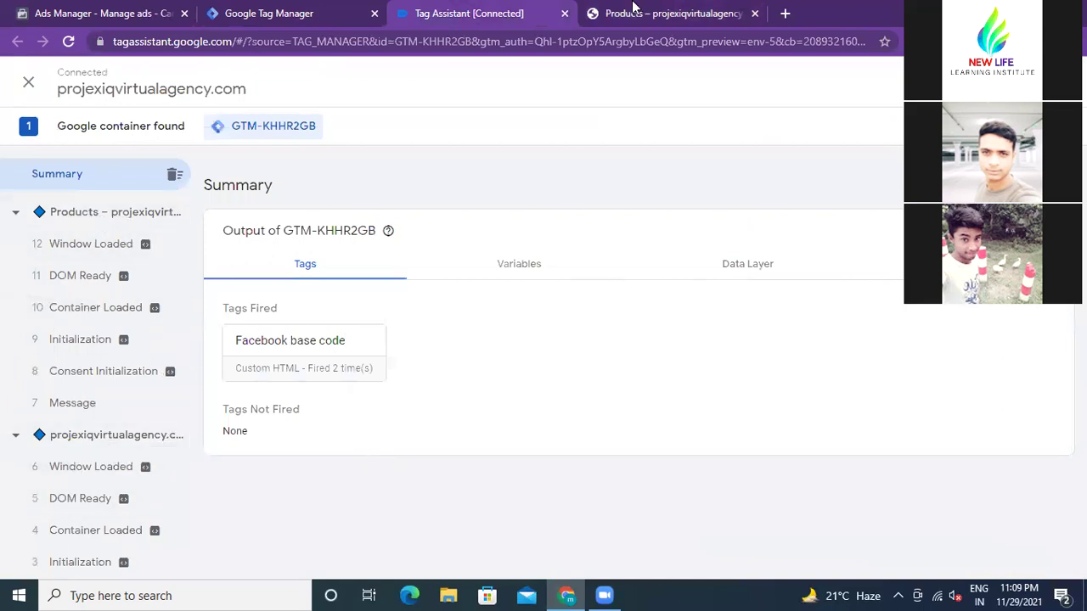
click(686, 13)
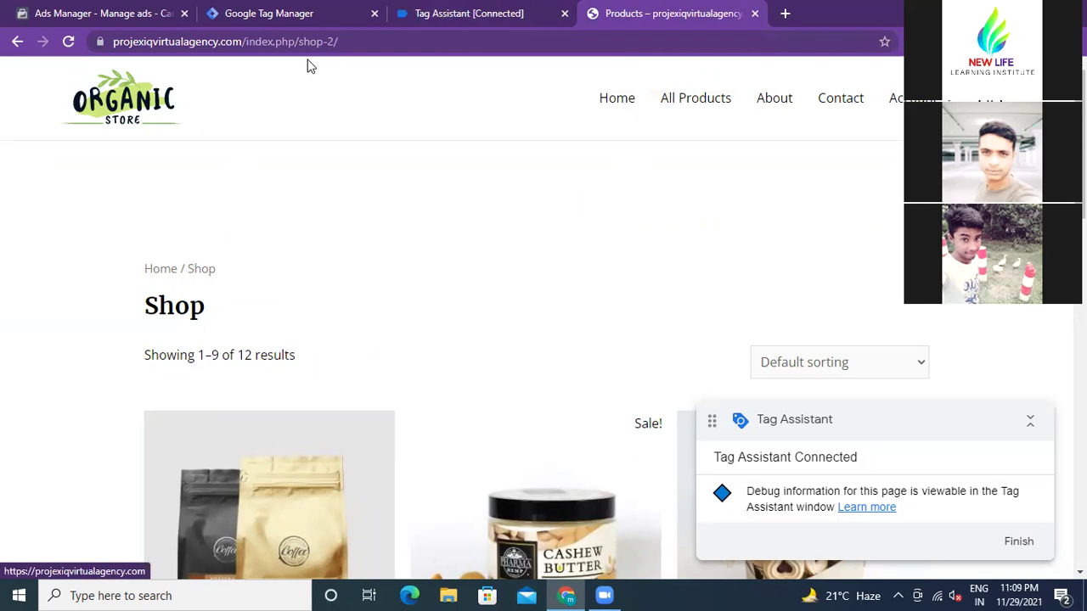
click(462, 15)
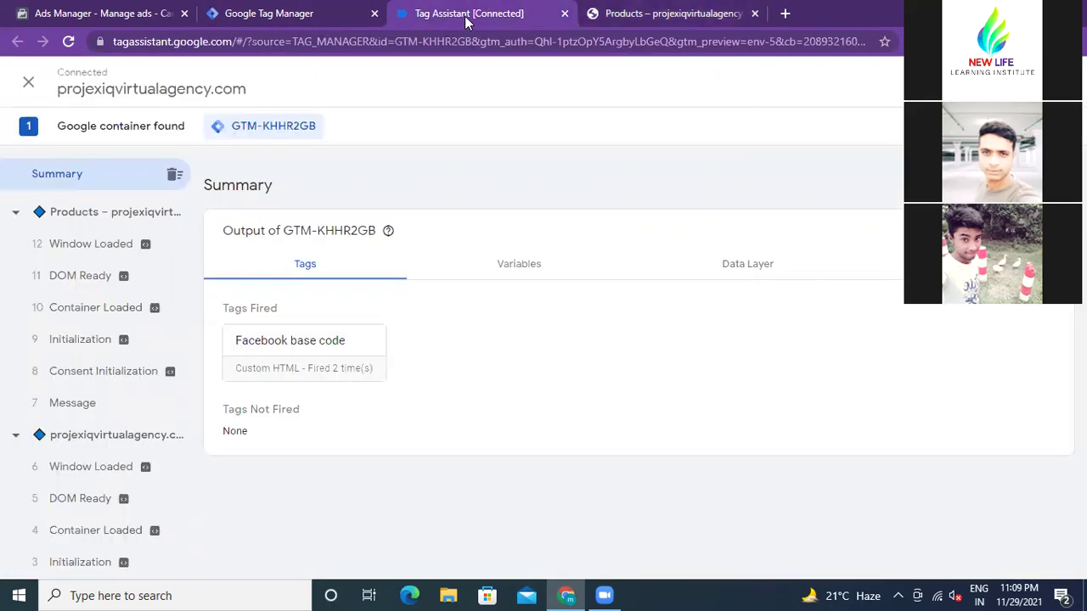
click(91, 217)
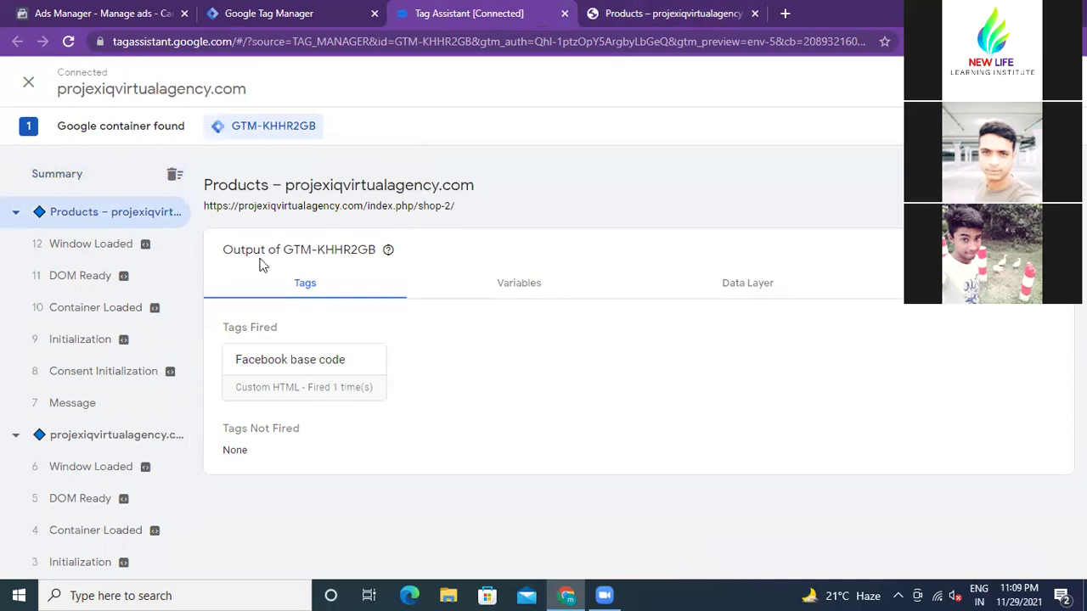
click(102, 437)
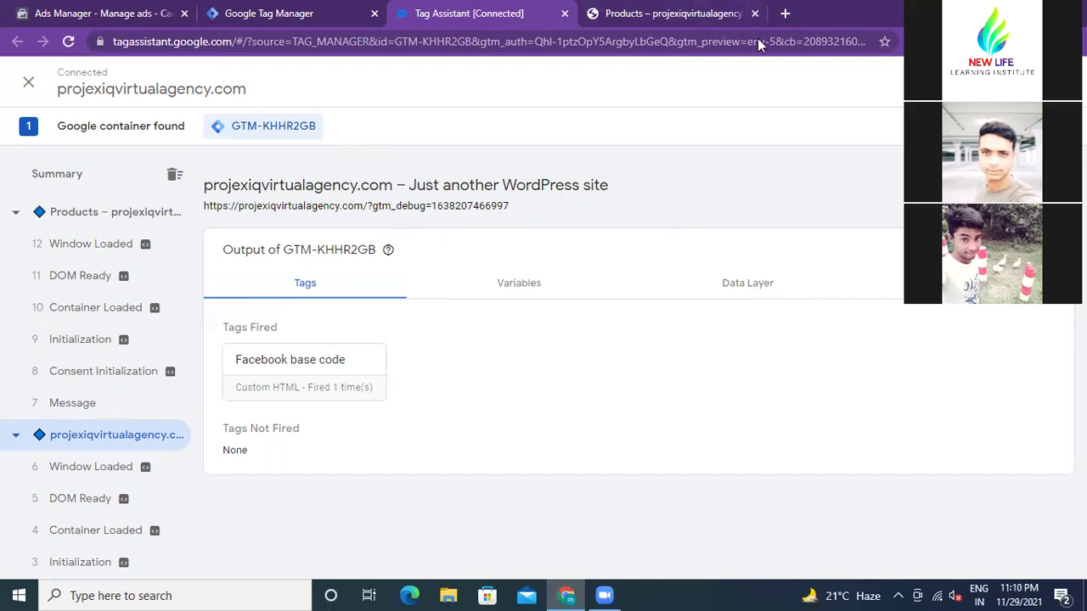
click(674, 15)
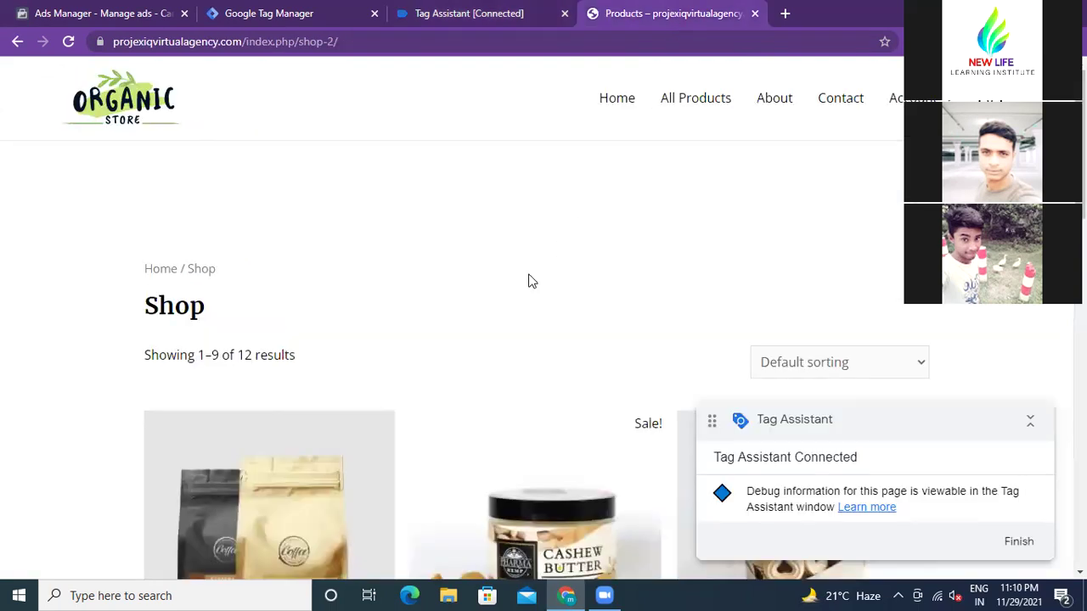
scroll(529, 280, down, 4)
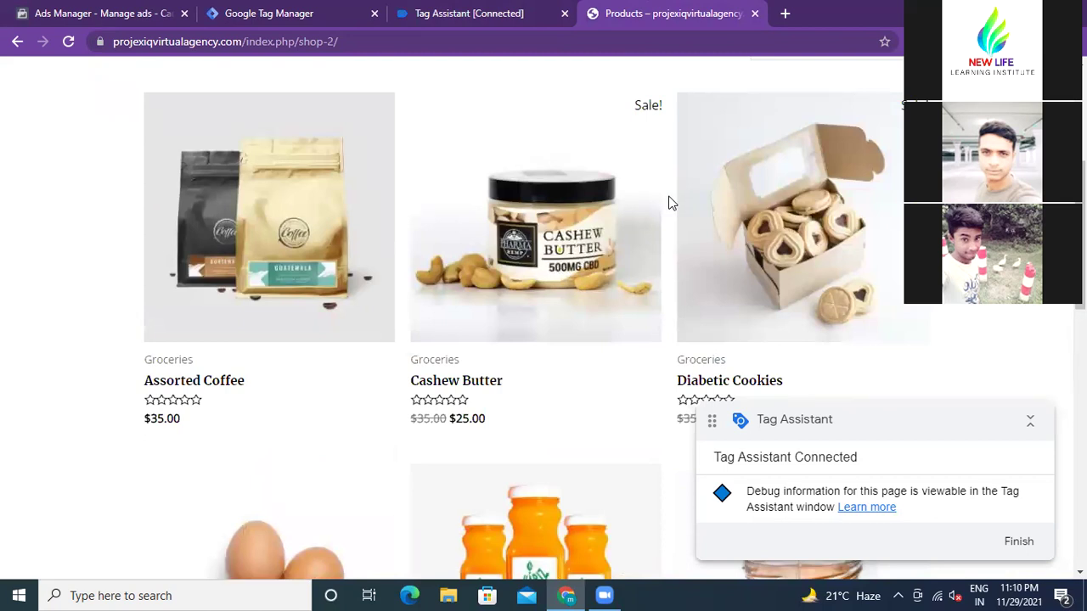
scroll(671, 202, down, 3)
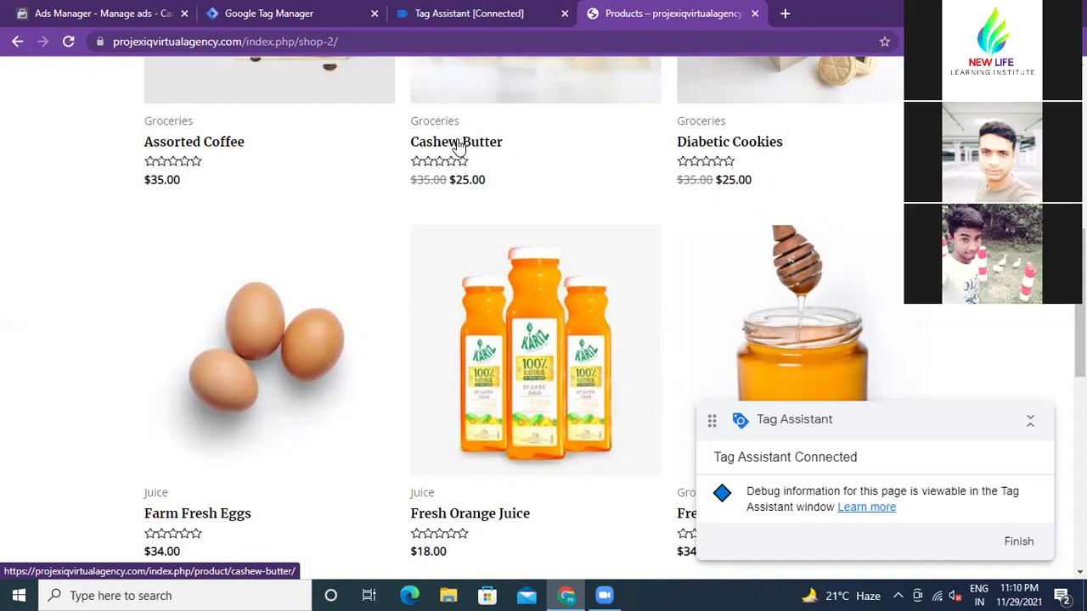
- Dismiss the prompt to stop debugging and close the Tag Assistant page
click(472, 17)
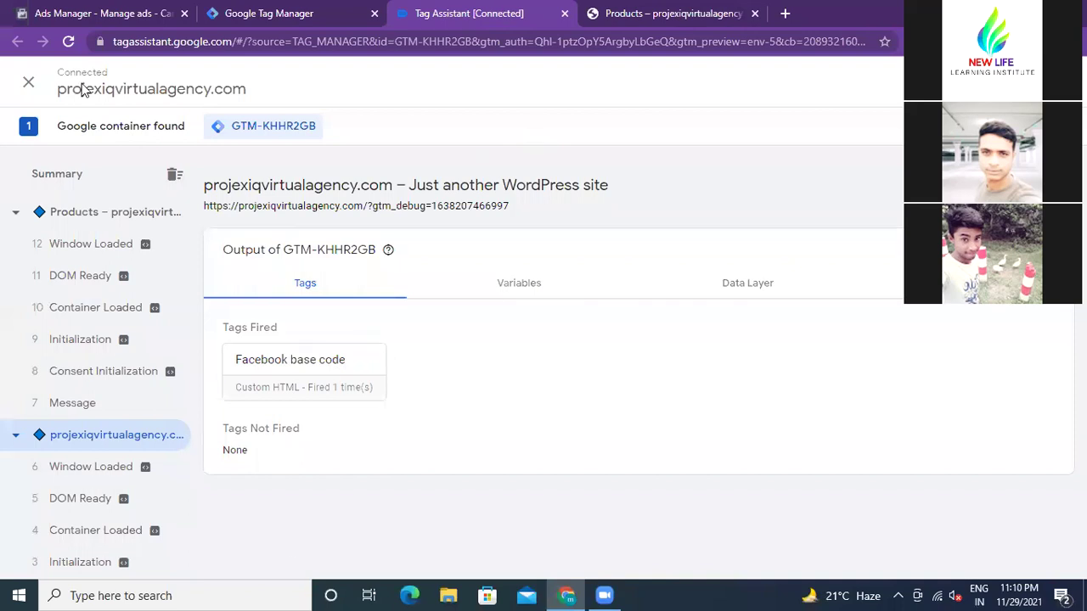
click(28, 83)
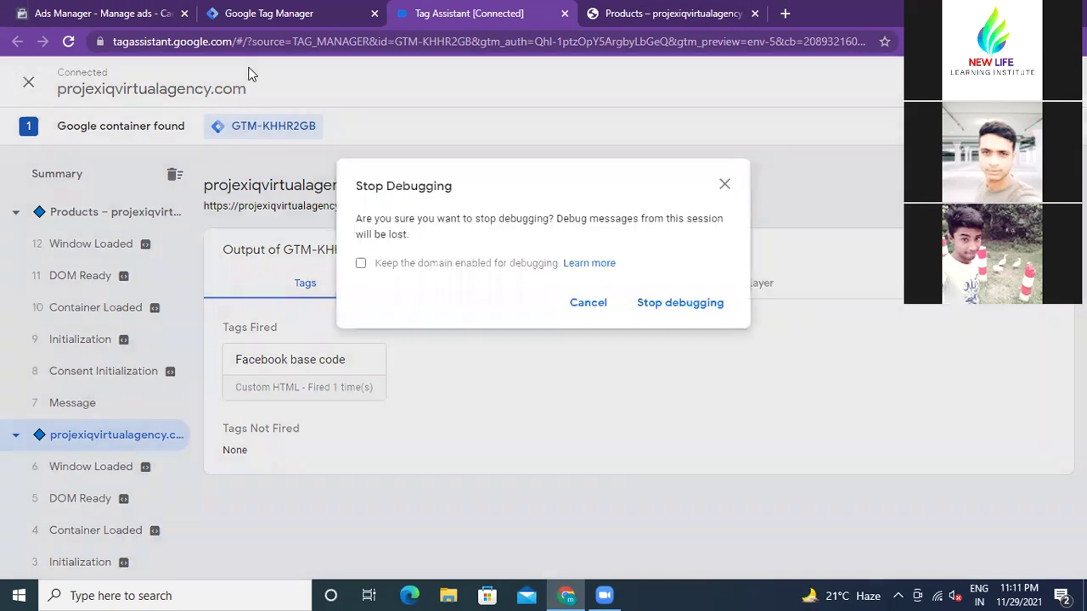
click(724, 186)
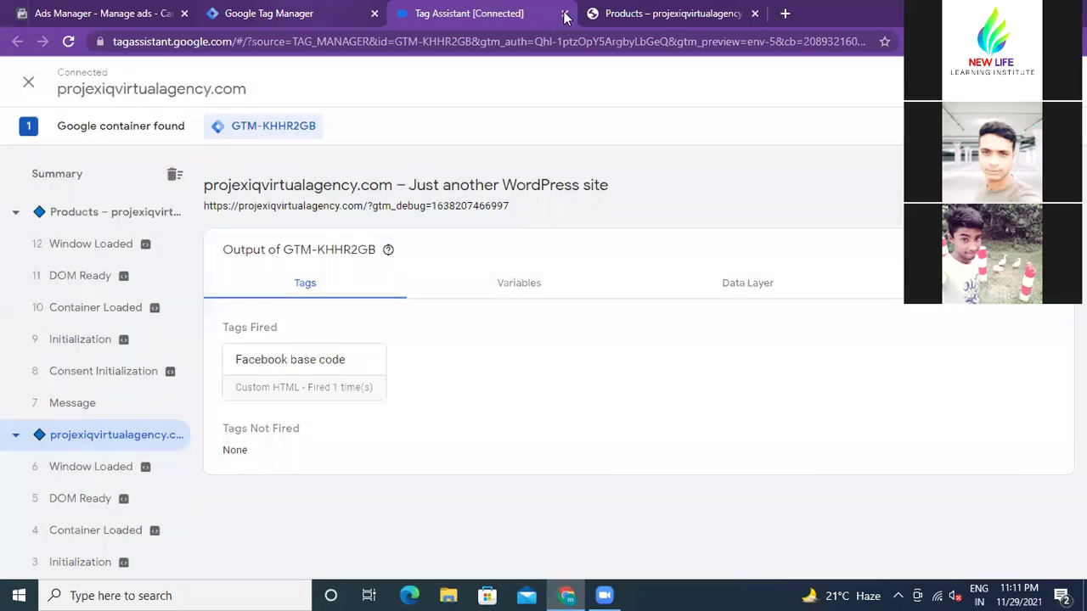
key(ctrl+w)
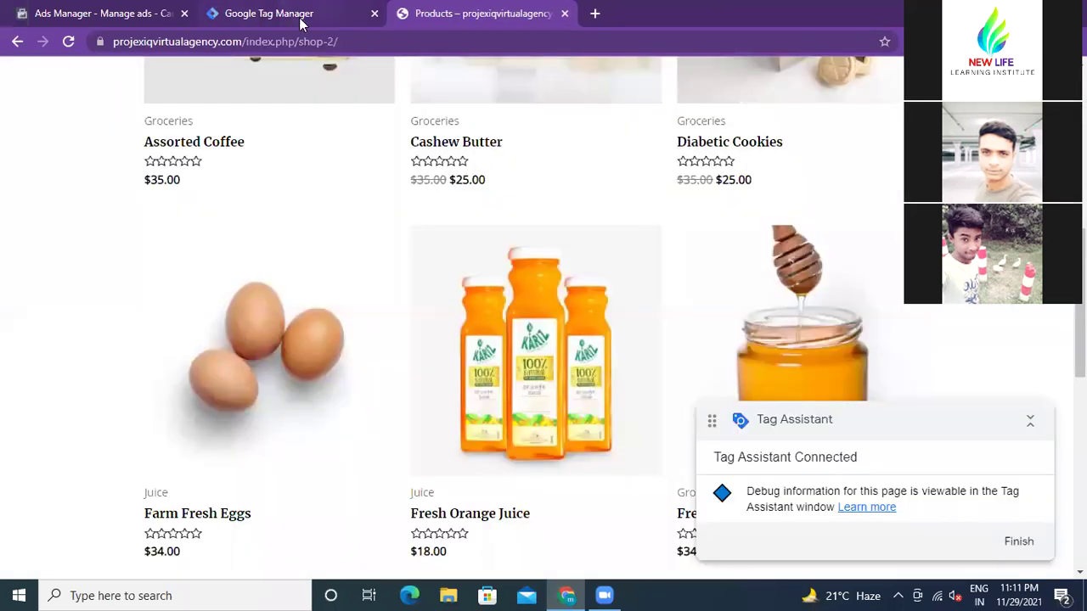
- Check the container's tags, Tag Assistant Legacy's tag analysis and the container's triggers in Google Tag Manager, and revisit the shop page
click(252, 14)
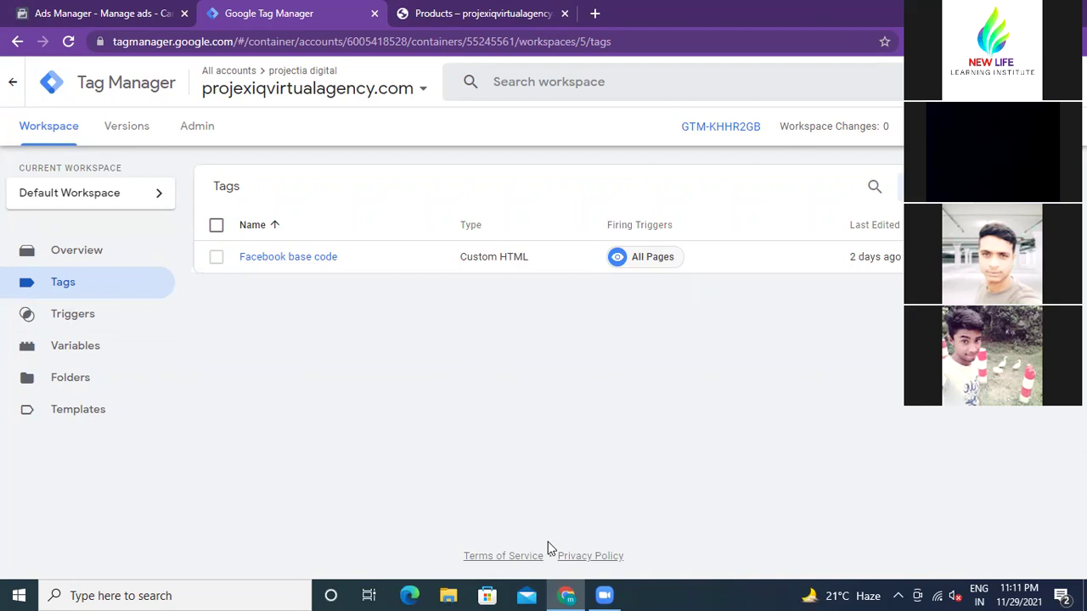
click(917, 41)
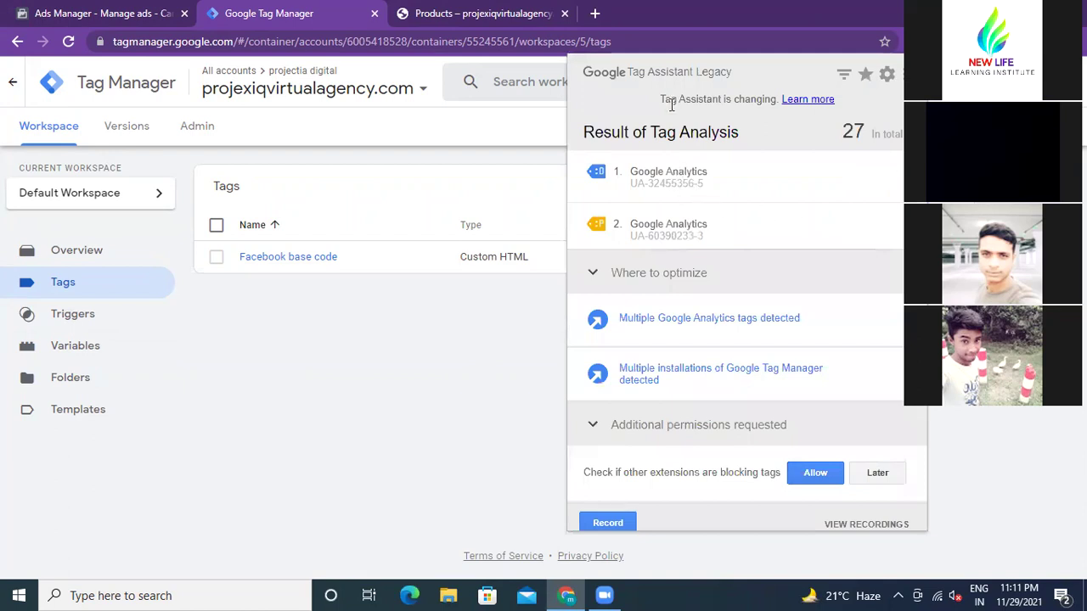
click(506, 324)
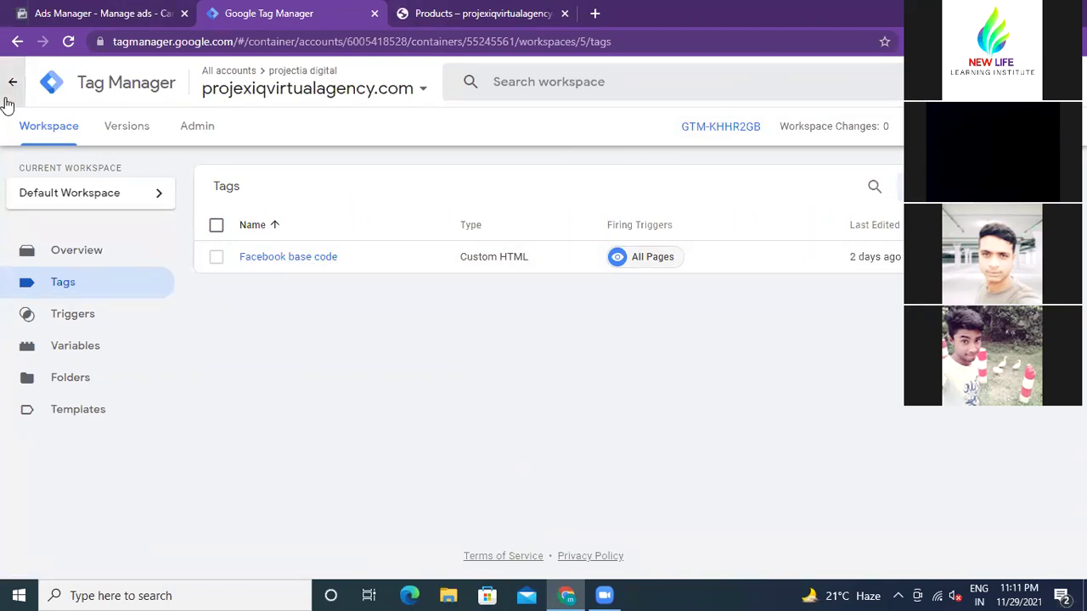
click(83, 318)
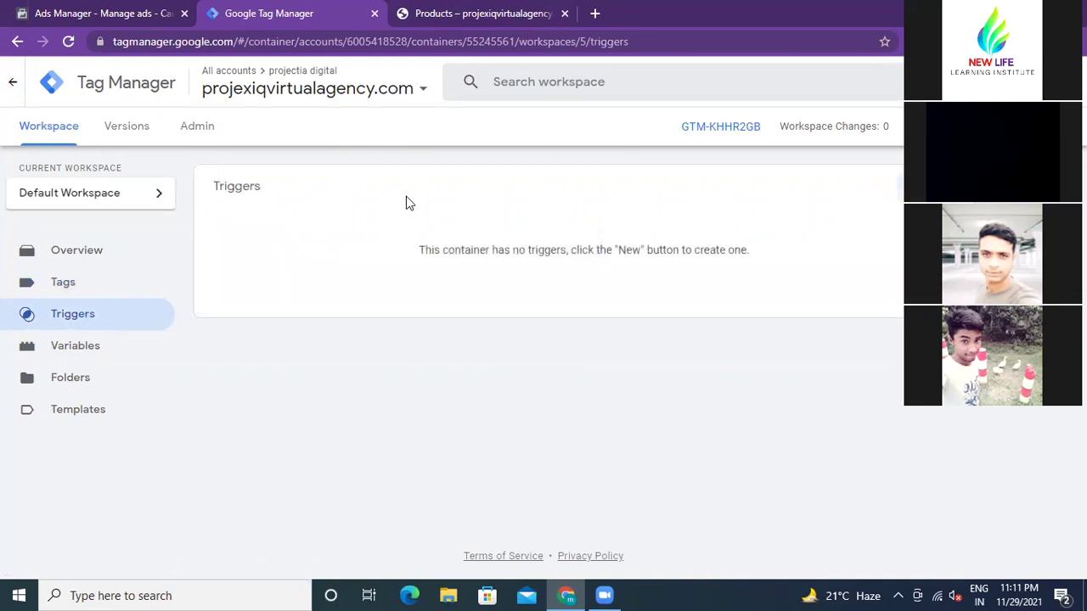
click(510, 17)
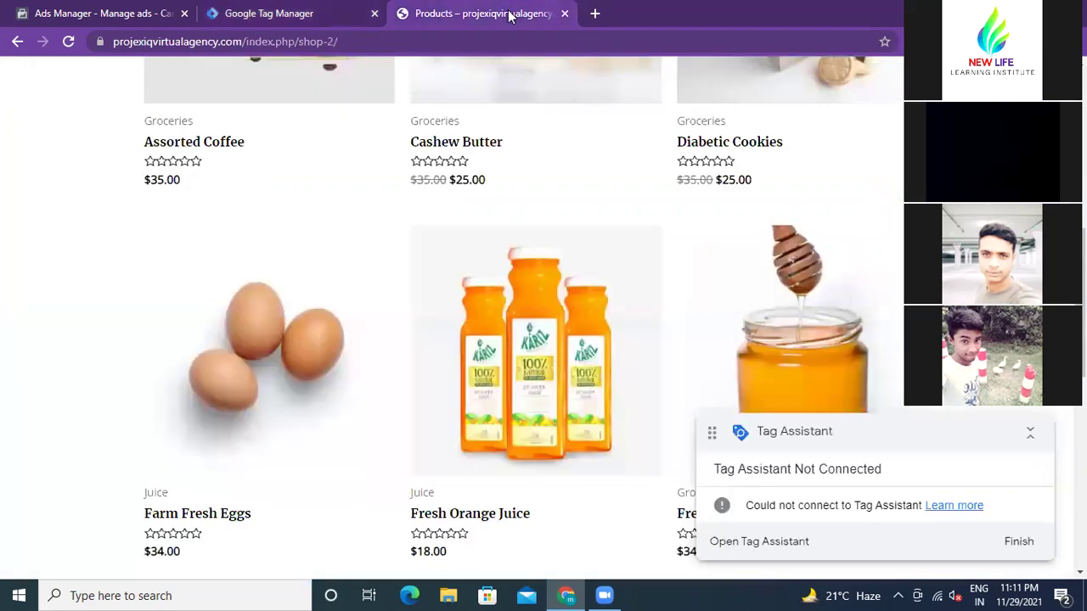
- Open the Untitled document containing the Facebook Pixel code from Google Drive, and close the Drive page
click(593, 14)
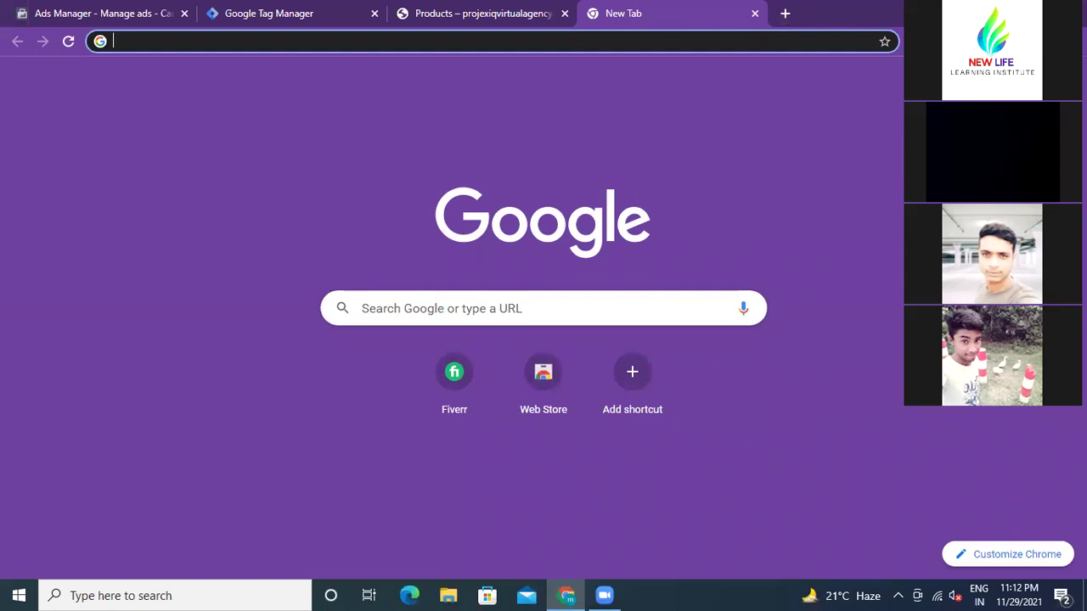
click(1025, 80)
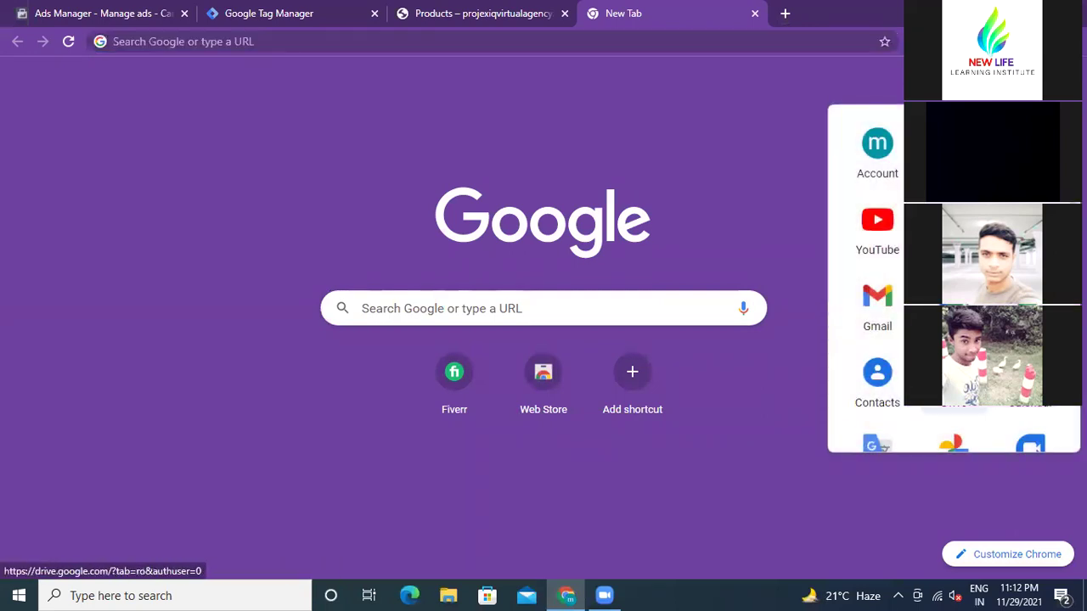
click(953, 382)
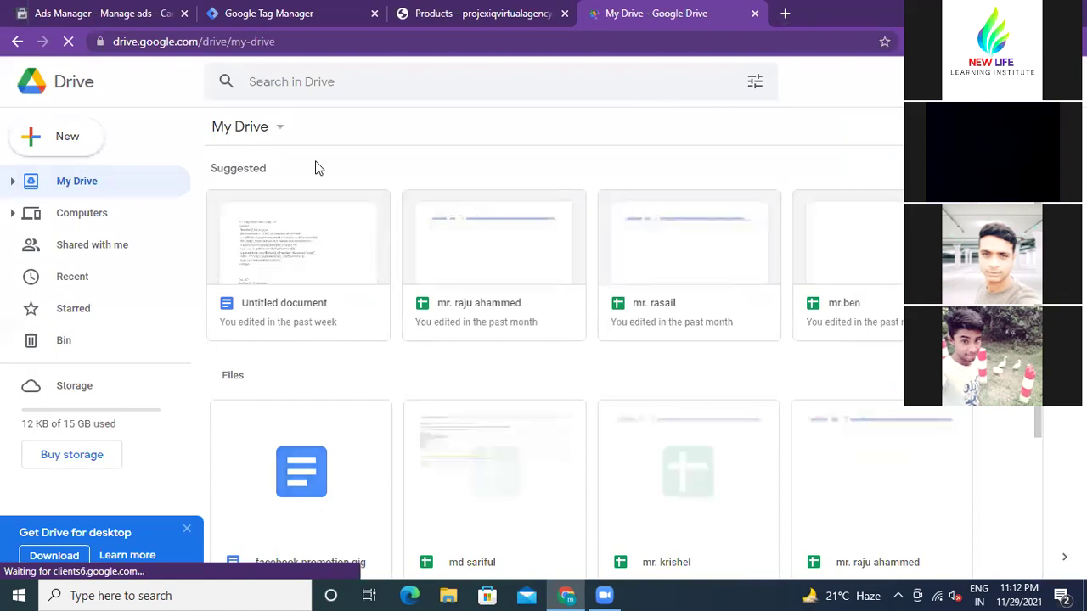
double_click(287, 255)
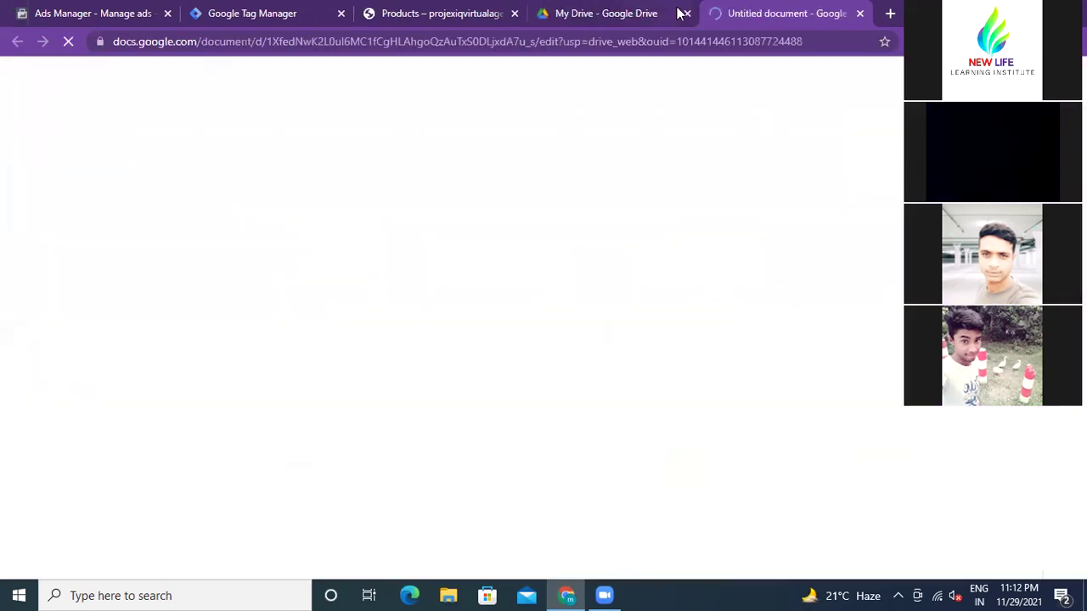
click(686, 14)
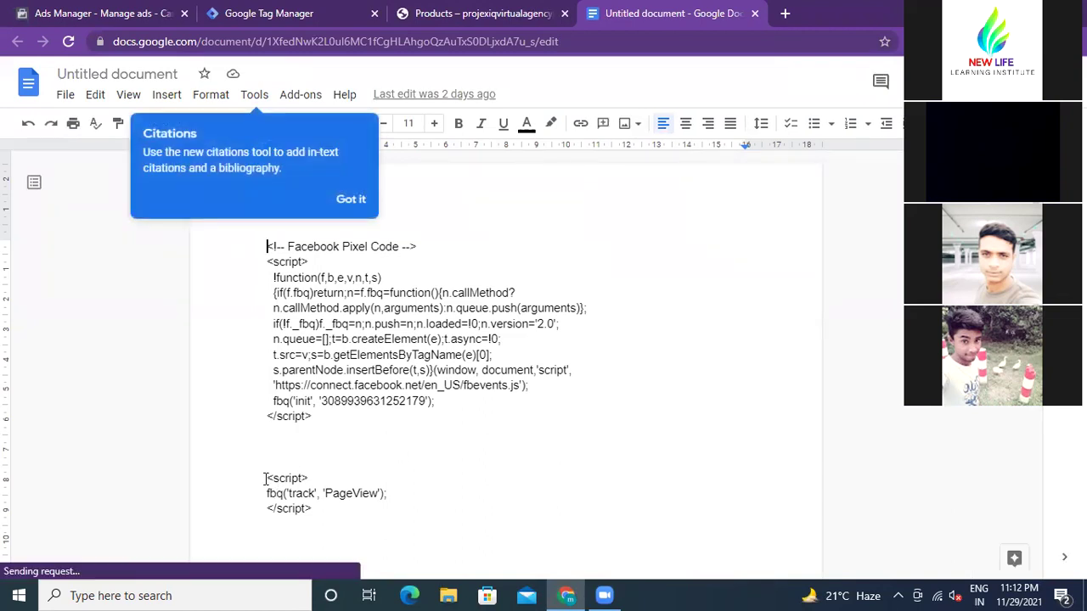
- Copy the fbq('track', 'PageView') script block, including its script tags, from the document
drag(265, 478, 323, 531)
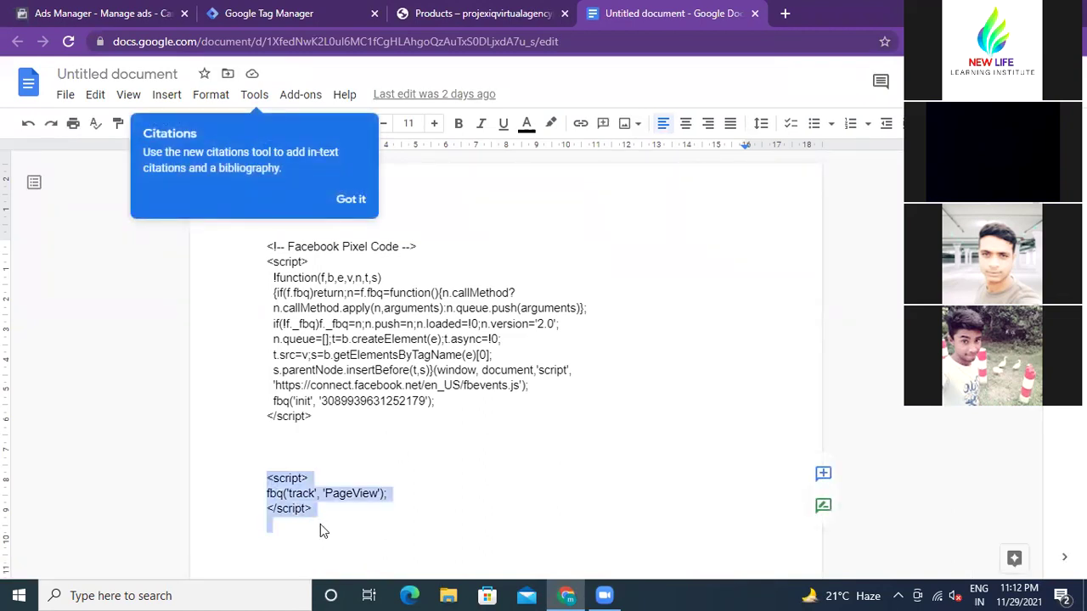
right_click(299, 485)
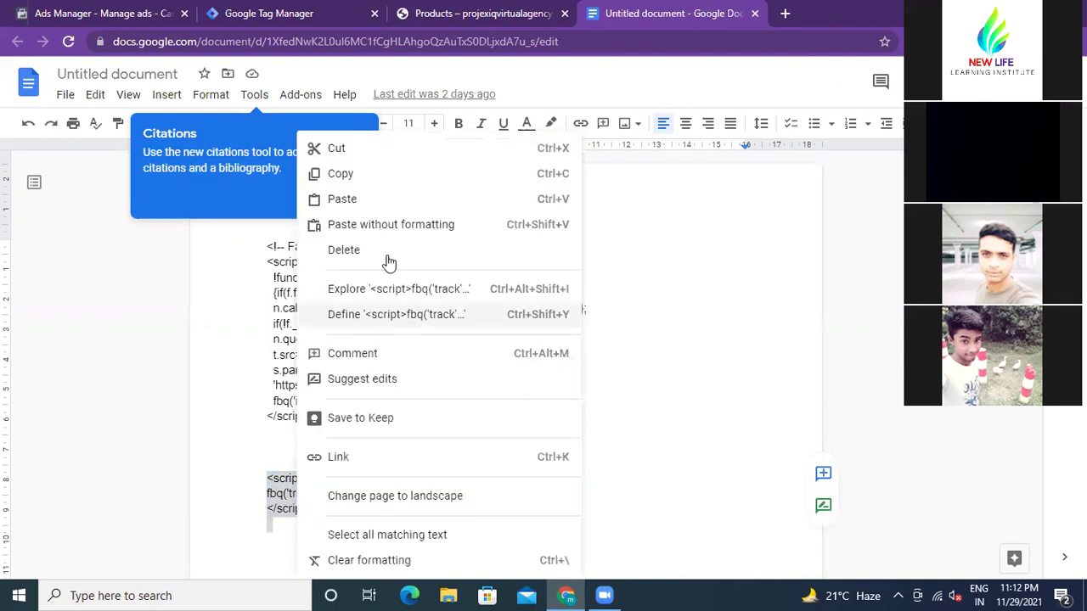
click(376, 174)
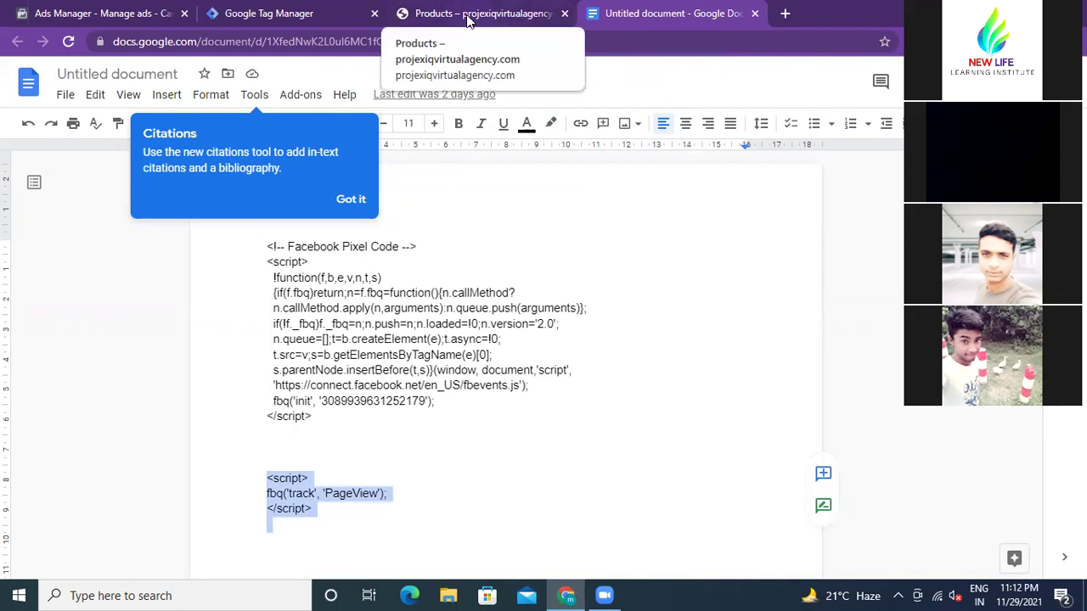
- Create a new tag in the Google Tag Manager container and name it Page-view
click(268, 14)
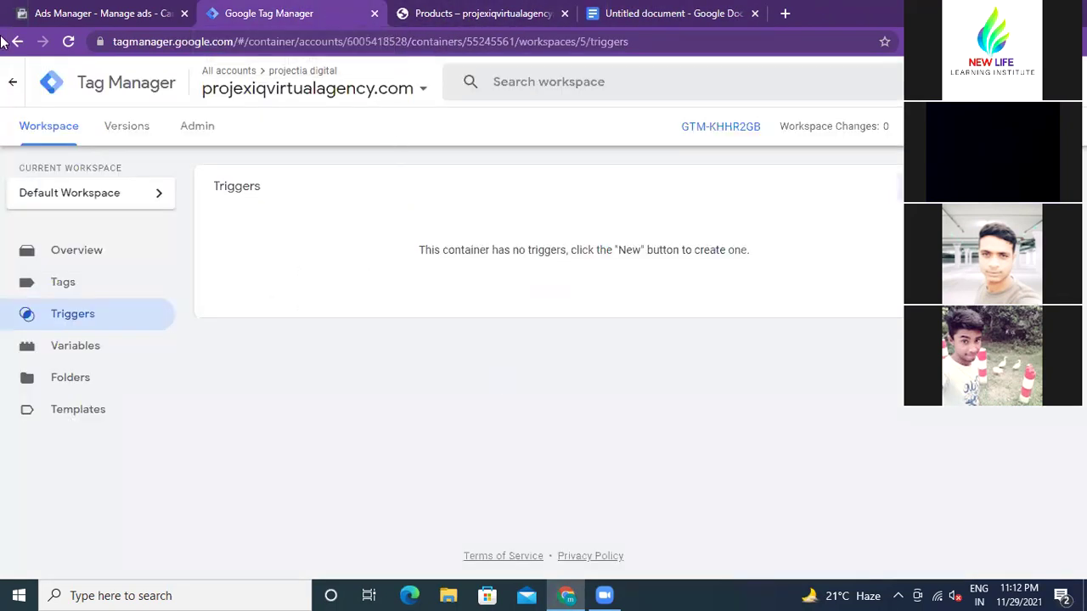
click(63, 283)
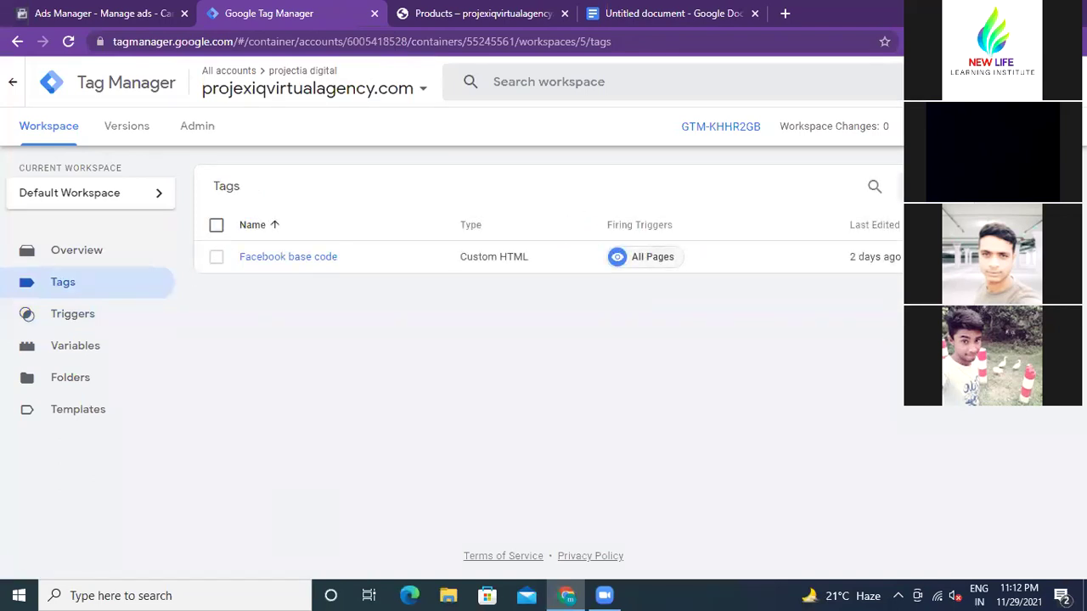
click(900, 180)
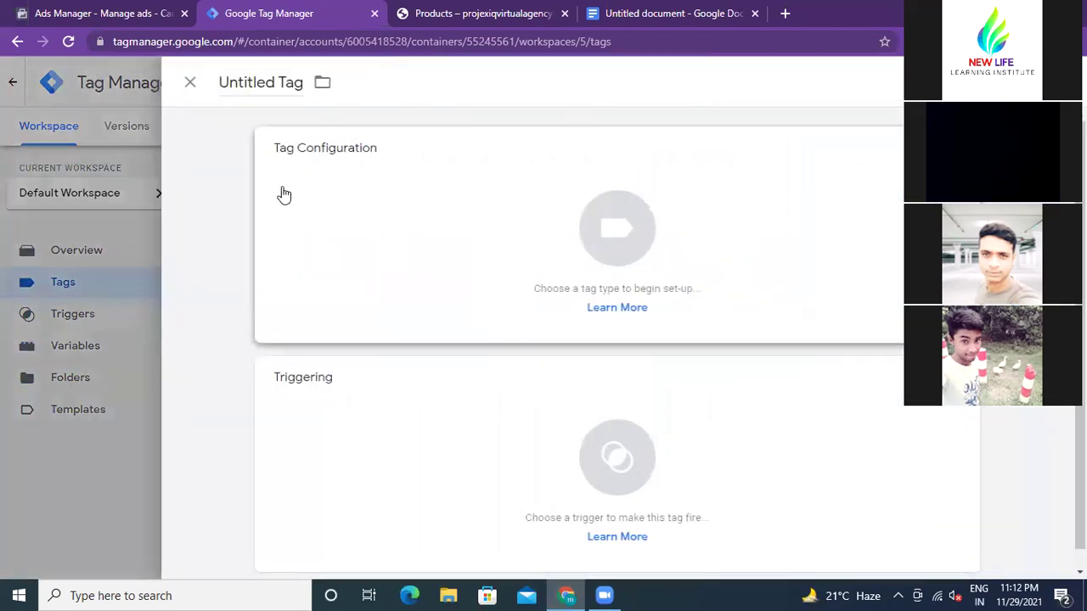
click(280, 82)
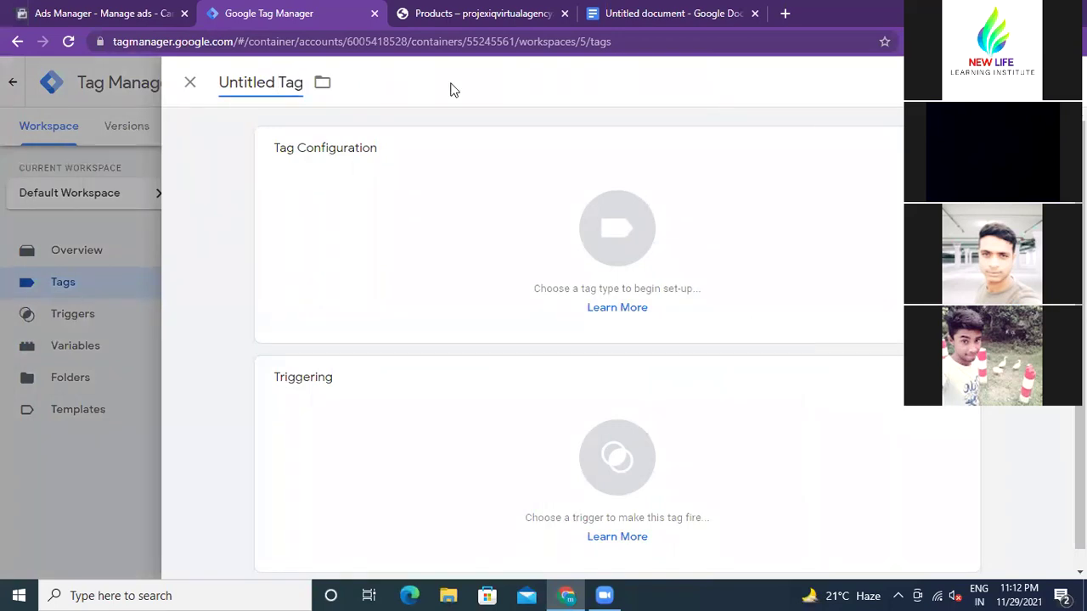
key(BackSpace)
key(BackSpace)
key(BackSpace)
key(BackSpace)
key(BackSpace)
key(BackSpace)
key(BackSpace)
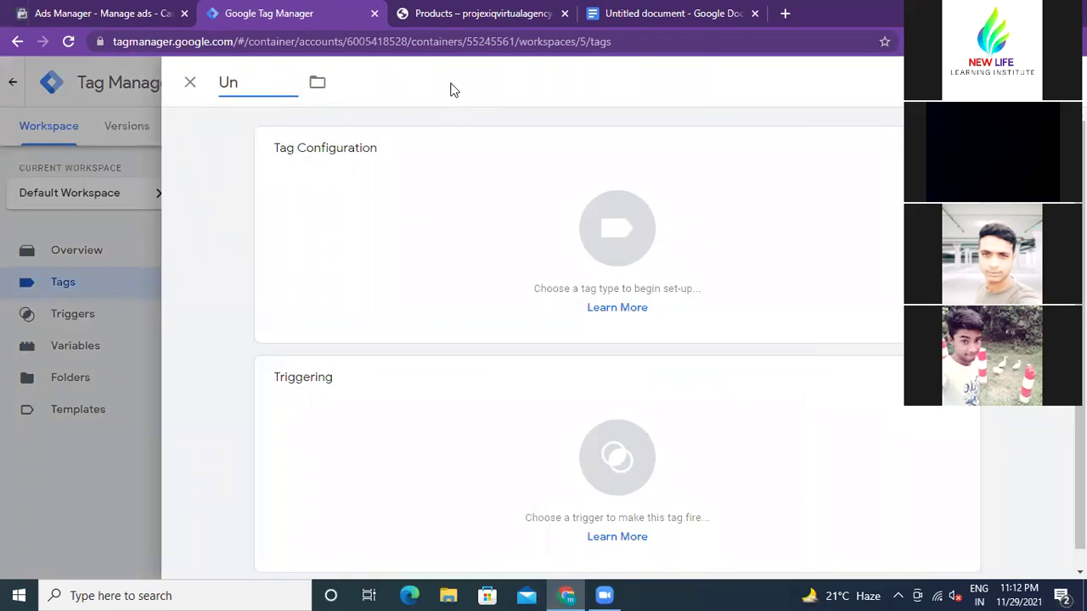
key(BackSpace)
key(BackSpace)
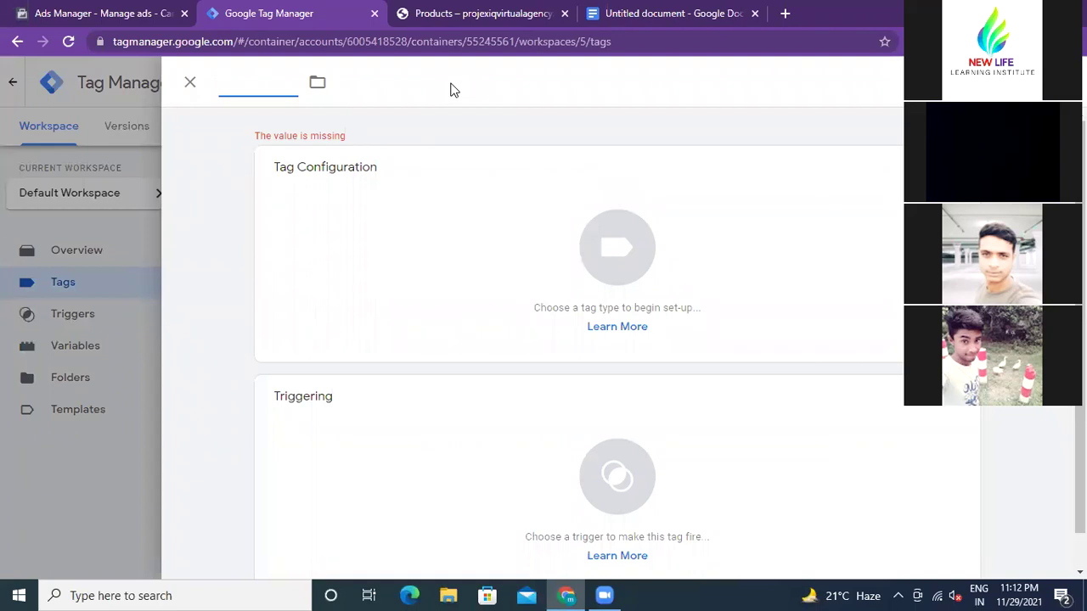
text(Page-)
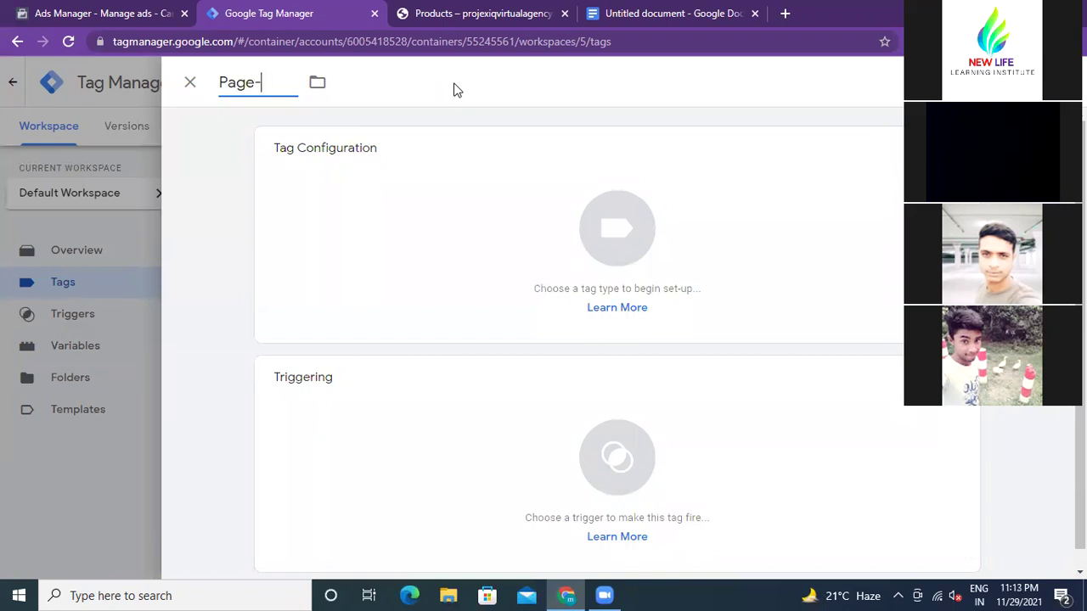
text(view)
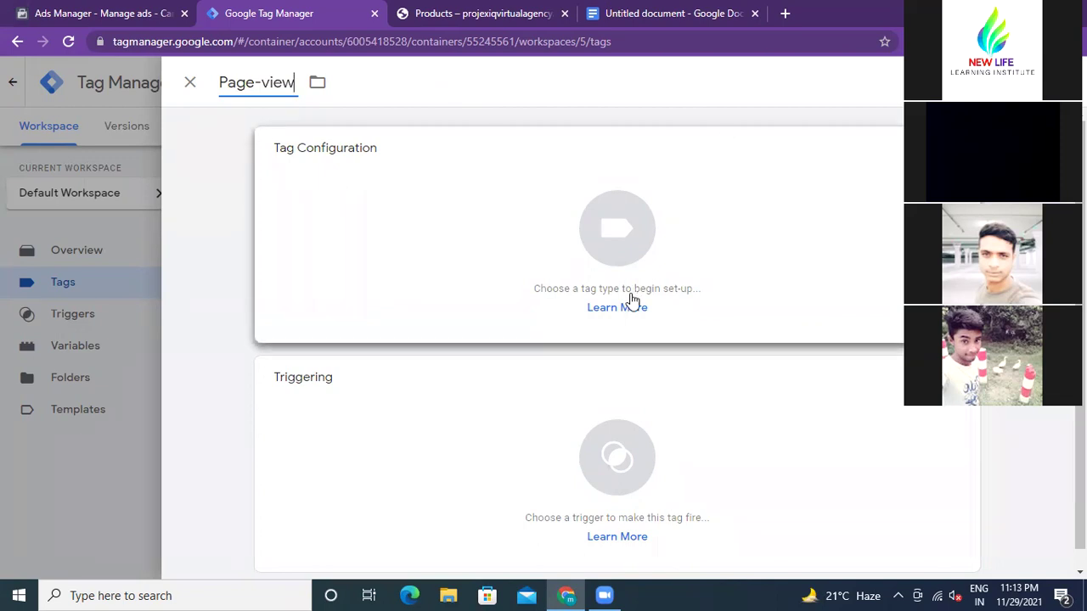
- Set the Page-view tag's type to Custom HTML and paste the copied fbq('track', 'PageView') script into its HTML
click(609, 219)
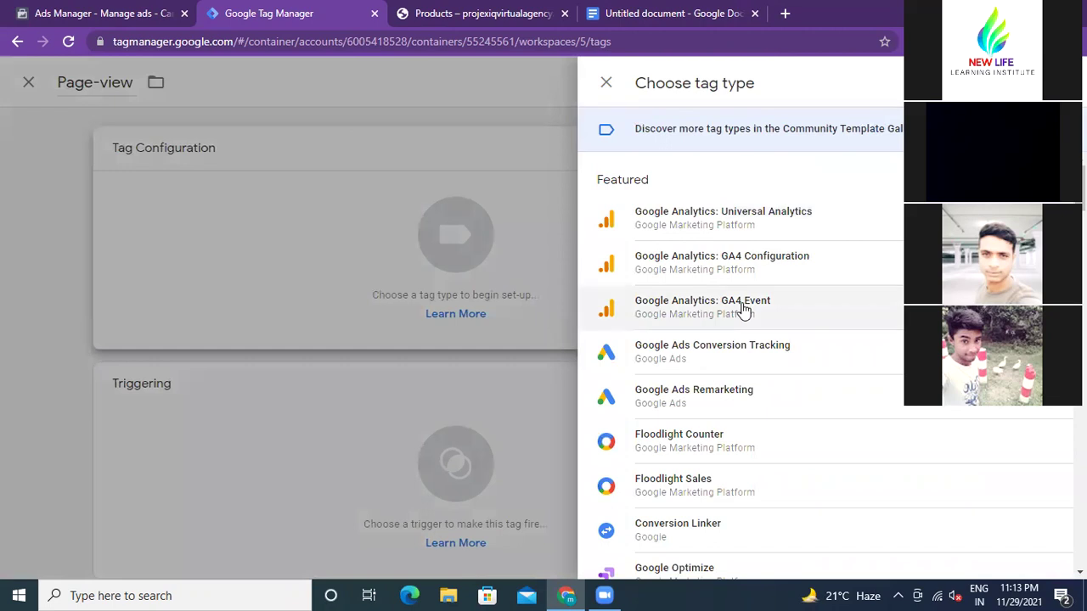
scroll(742, 310, down, 2)
scroll(747, 328, down, 3)
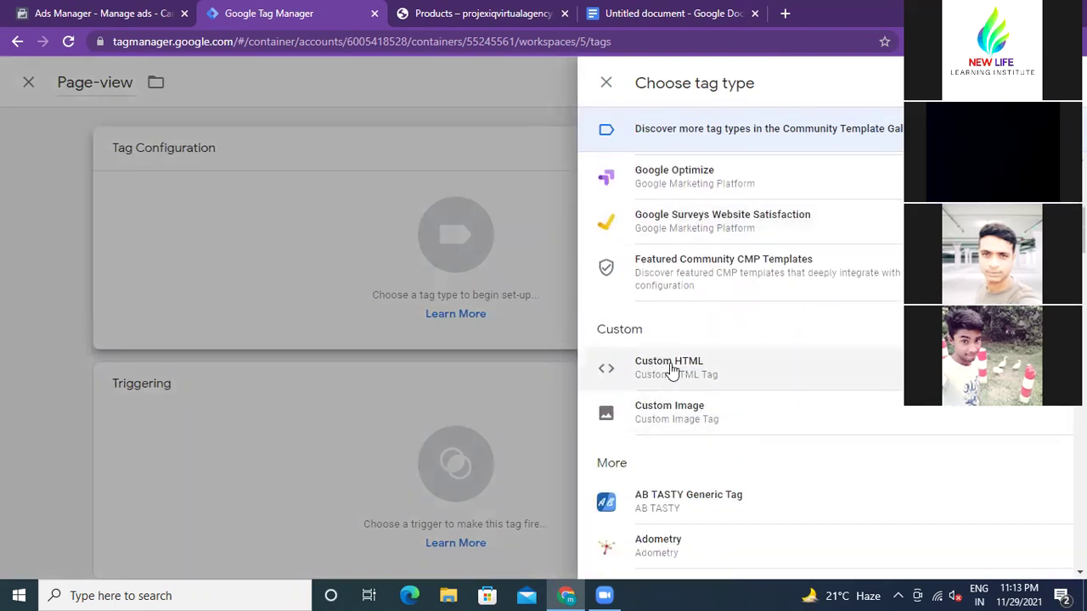
click(670, 367)
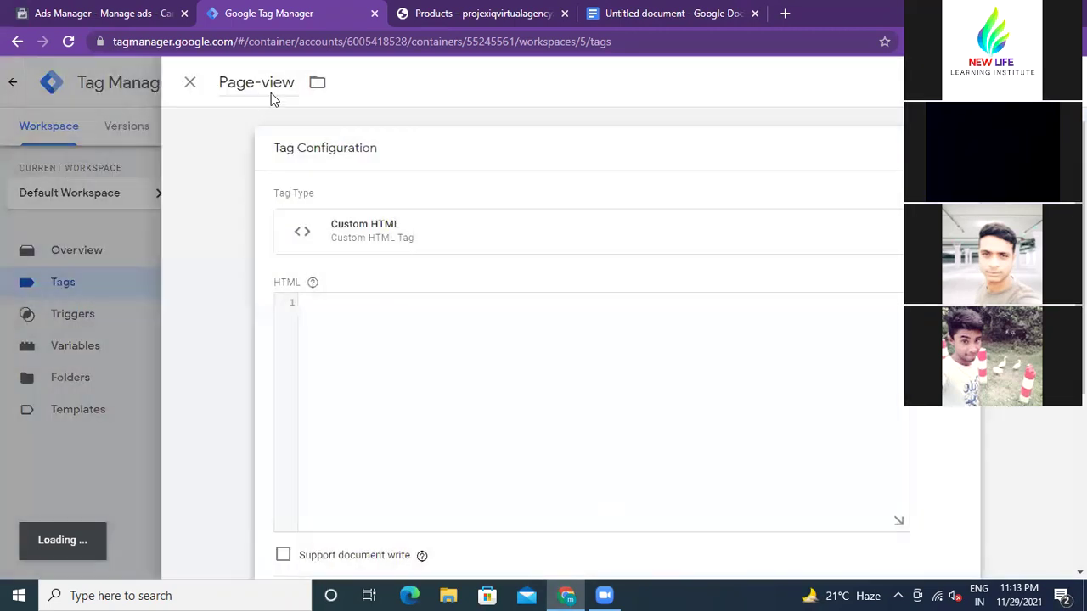
right_click(314, 304)
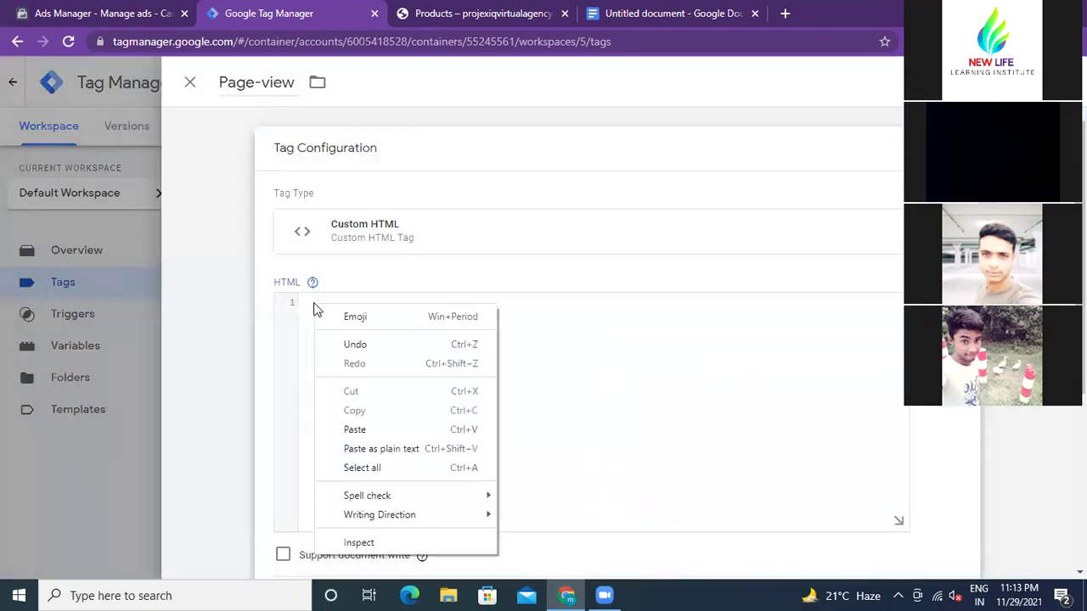
click(354, 431)
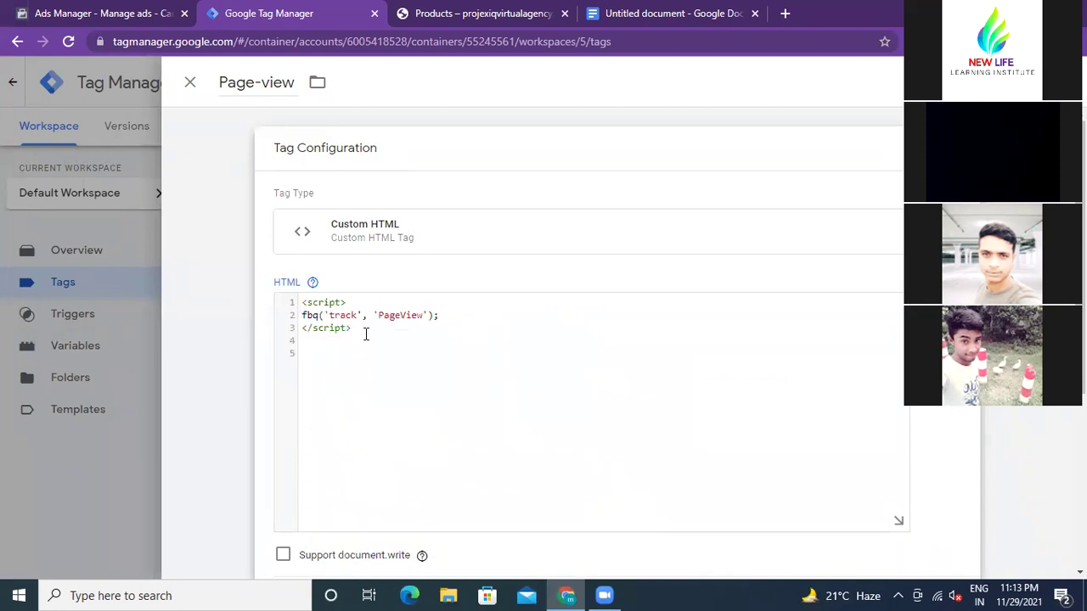
- Set the Page-view tag's firing option to Once per page in its advanced settings
scroll(617, 339, down, 2)
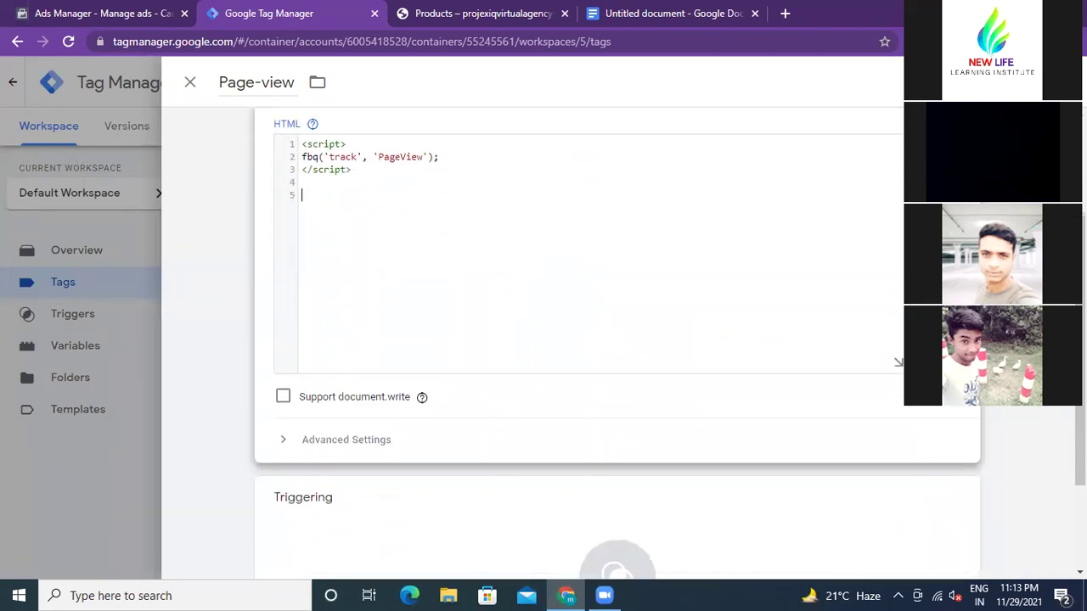
scroll(617, 340, down, 2)
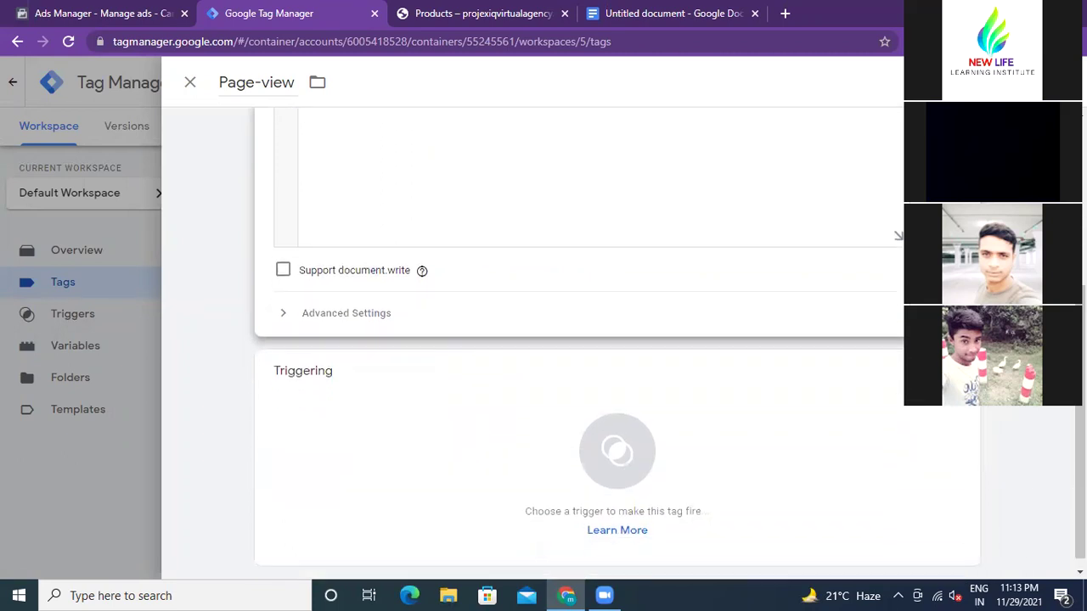
click(324, 304)
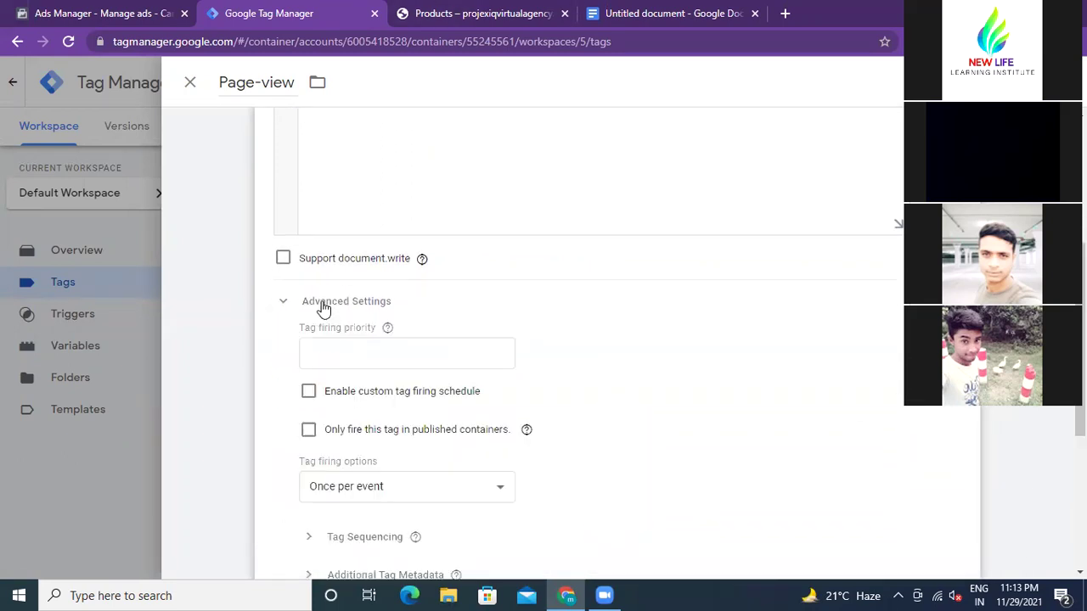
scroll(546, 281, down, 1)
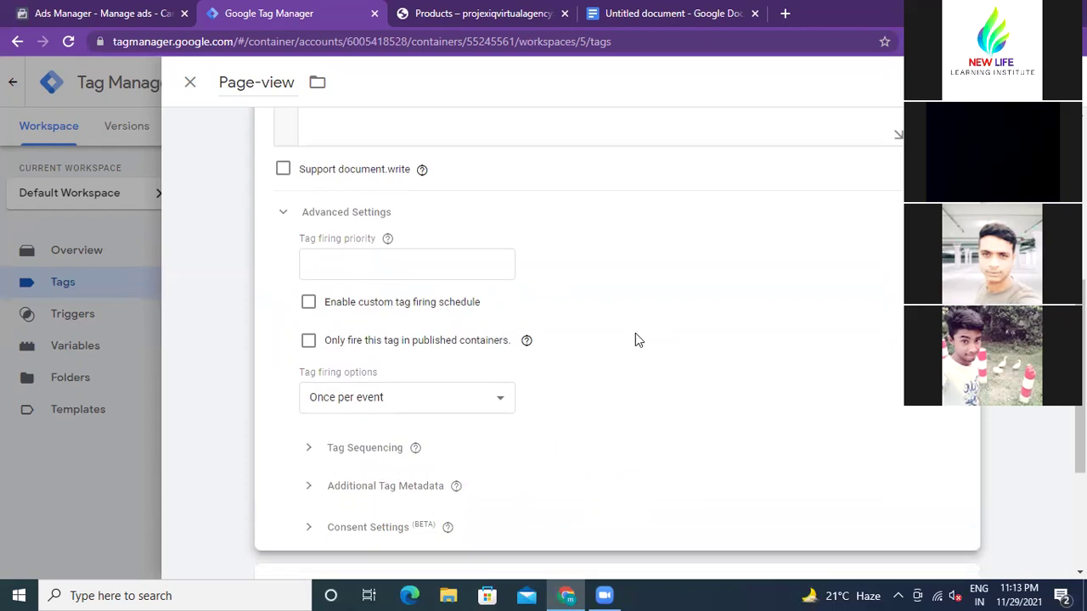
scroll(635, 337, down, 3)
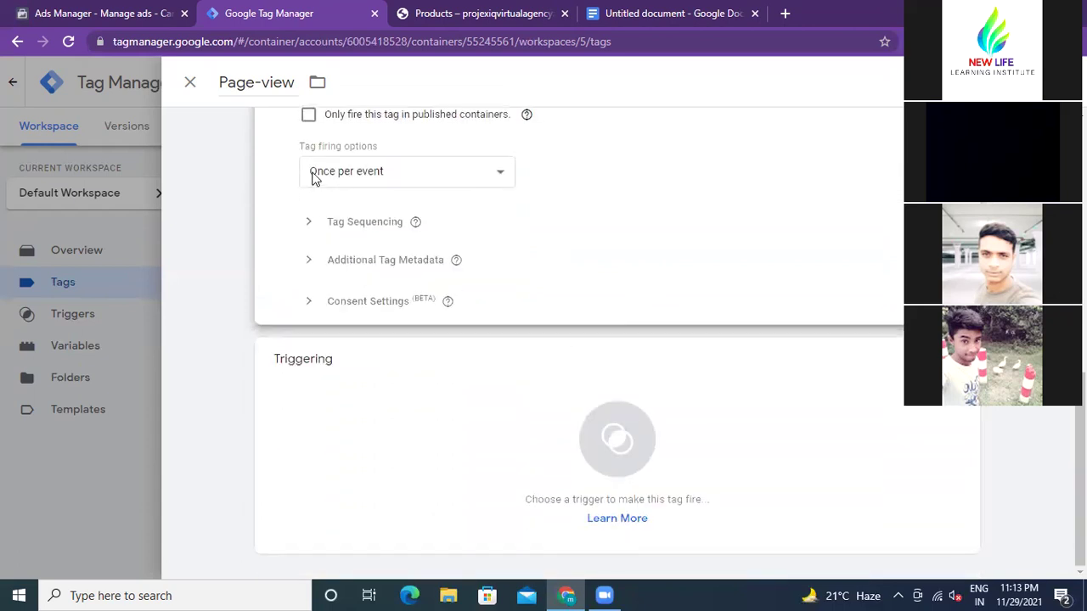
click(503, 176)
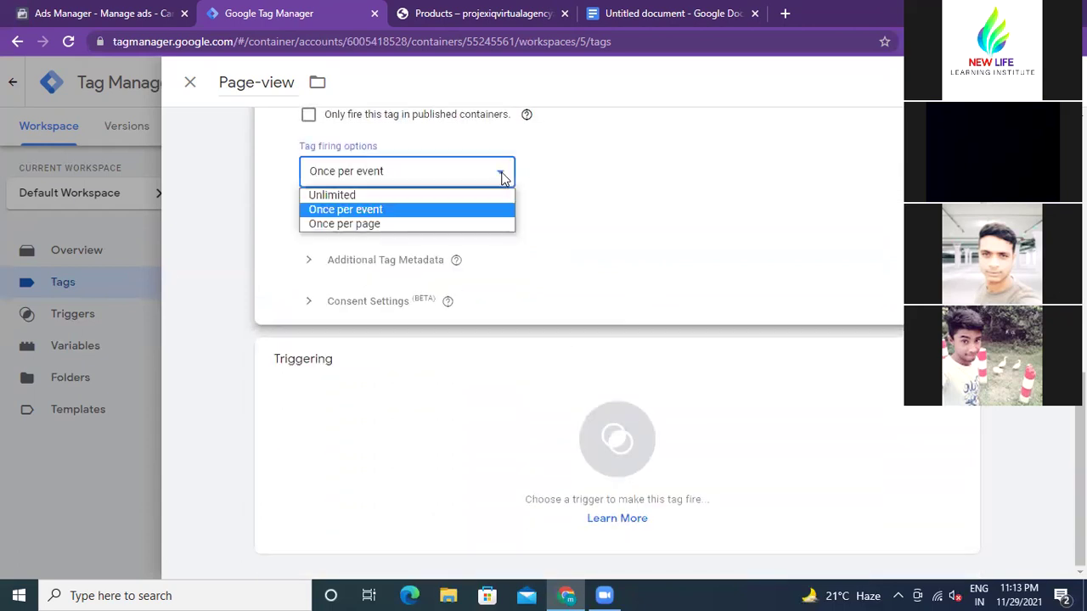
click(355, 227)
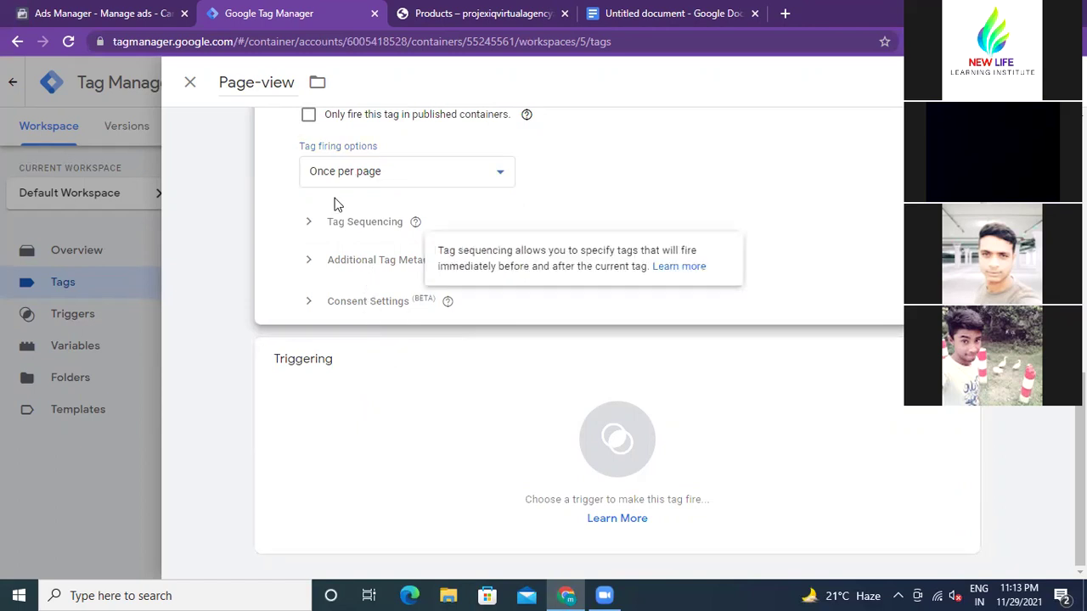
- Sequence Facebook base code as the cleanup tag fired after Page-view, and prevent it from firing if Page-view fails or is paused
click(310, 225)
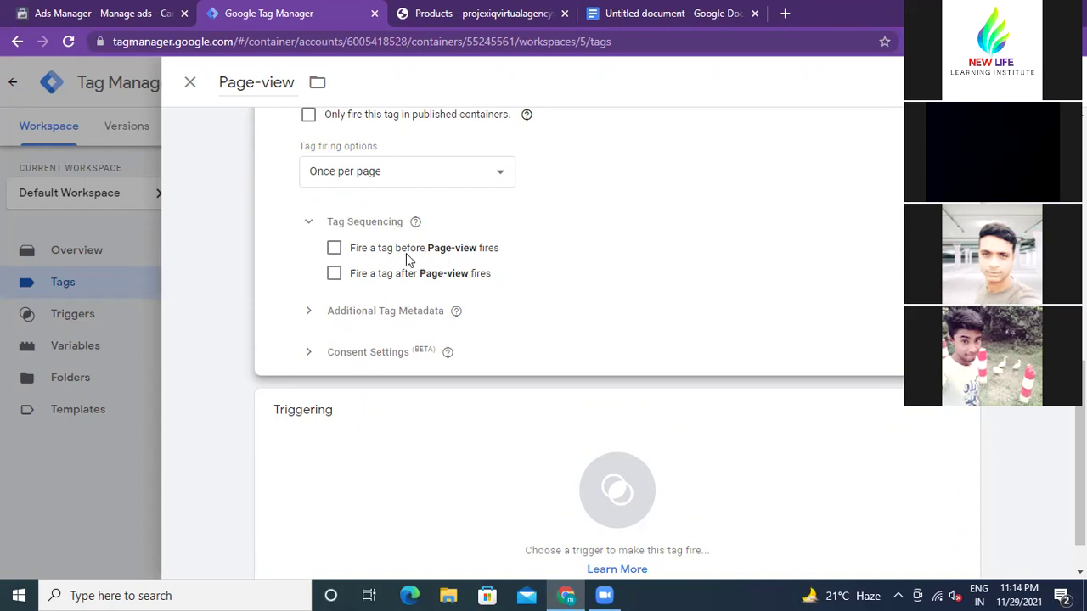
click(334, 273)
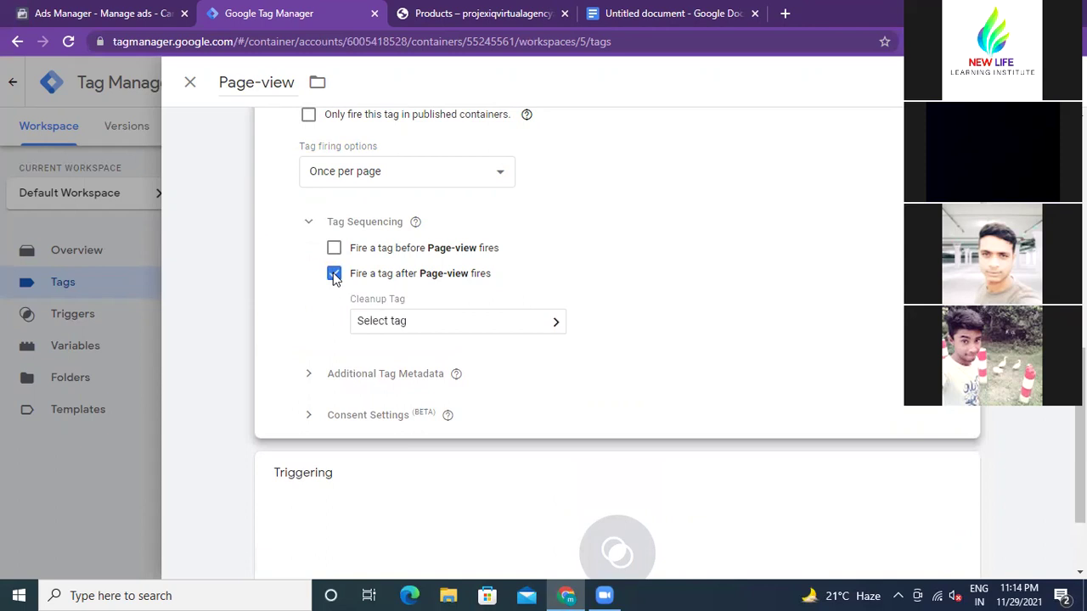
click(552, 321)
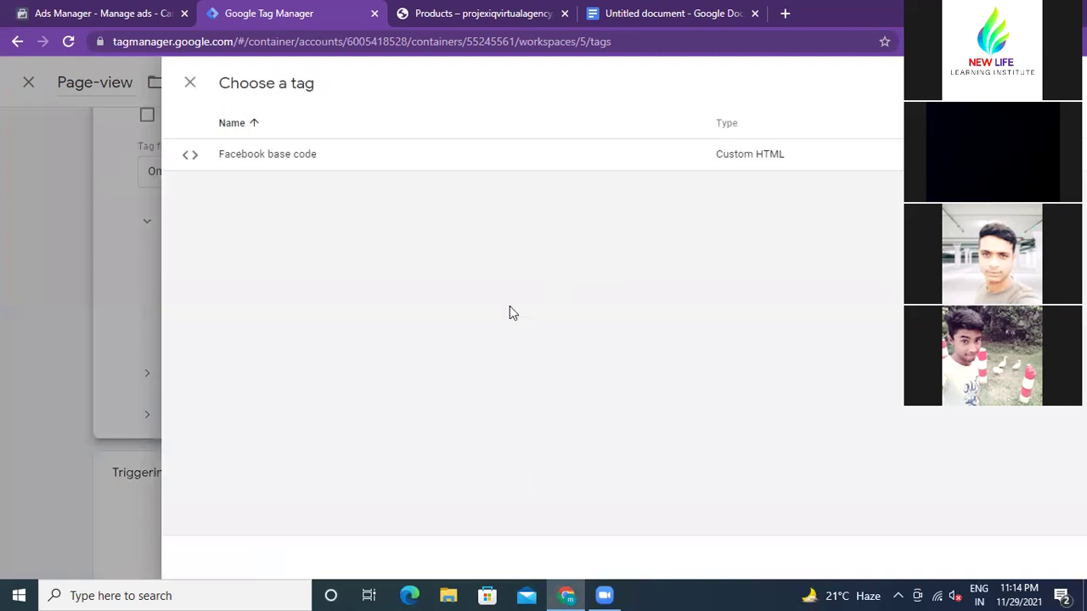
click(305, 158)
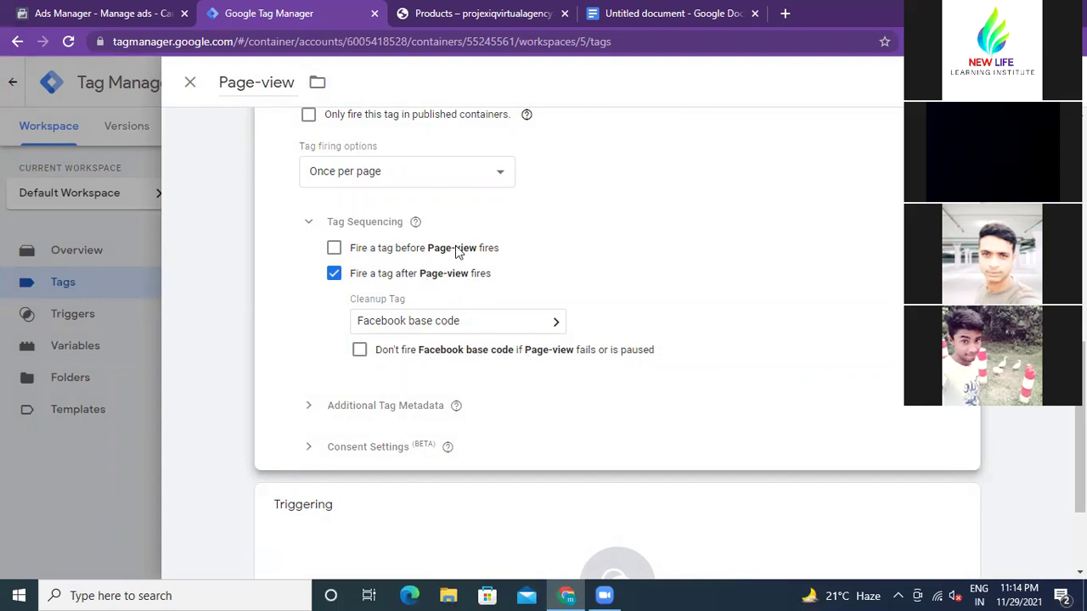
click(360, 352)
- Review the Page-view tag's HTML script, advanced settings, tag sequencing and triggering section
scroll(589, 276, up, 2)
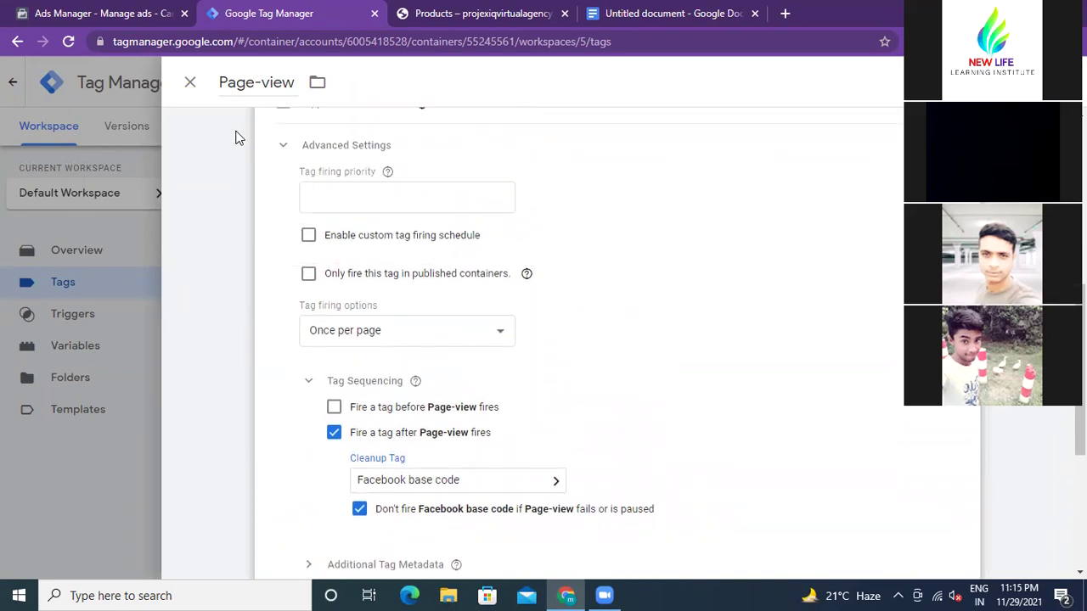
scroll(635, 286, up, 4)
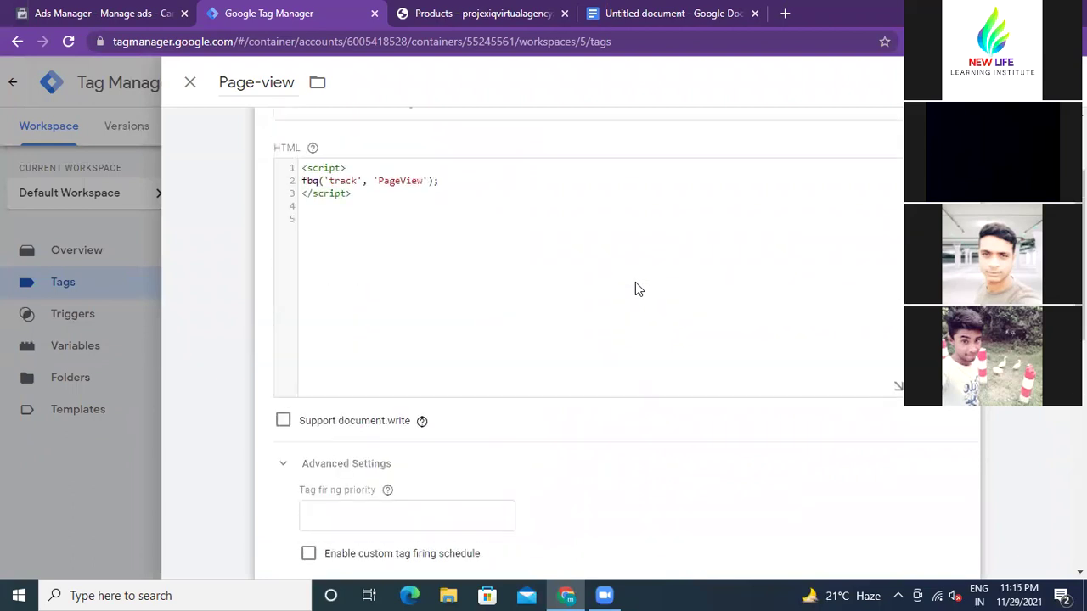
scroll(635, 286, up, 2)
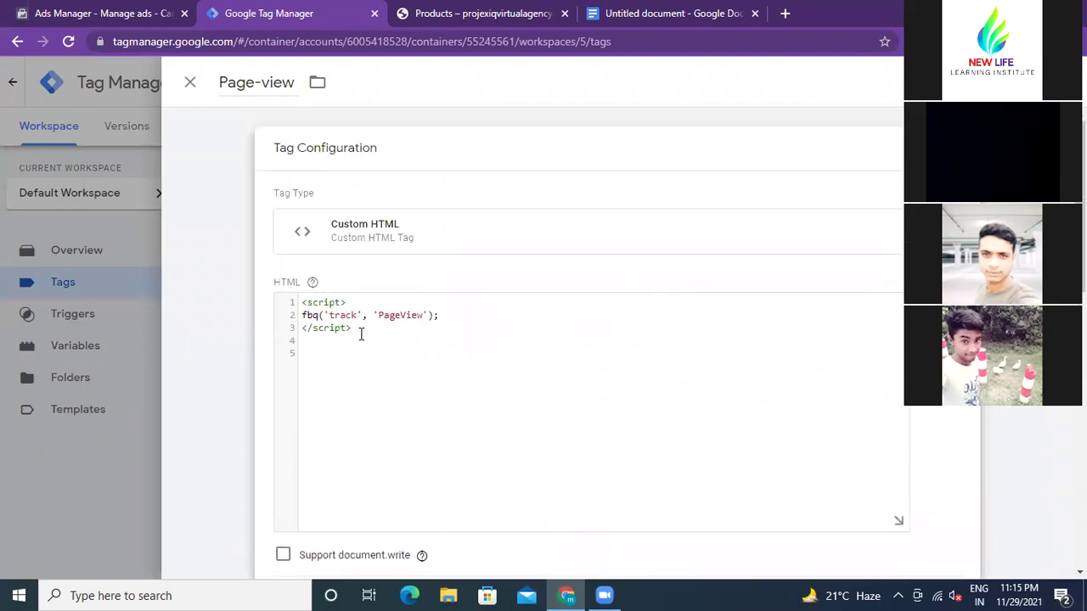
scroll(579, 361, down, 8)
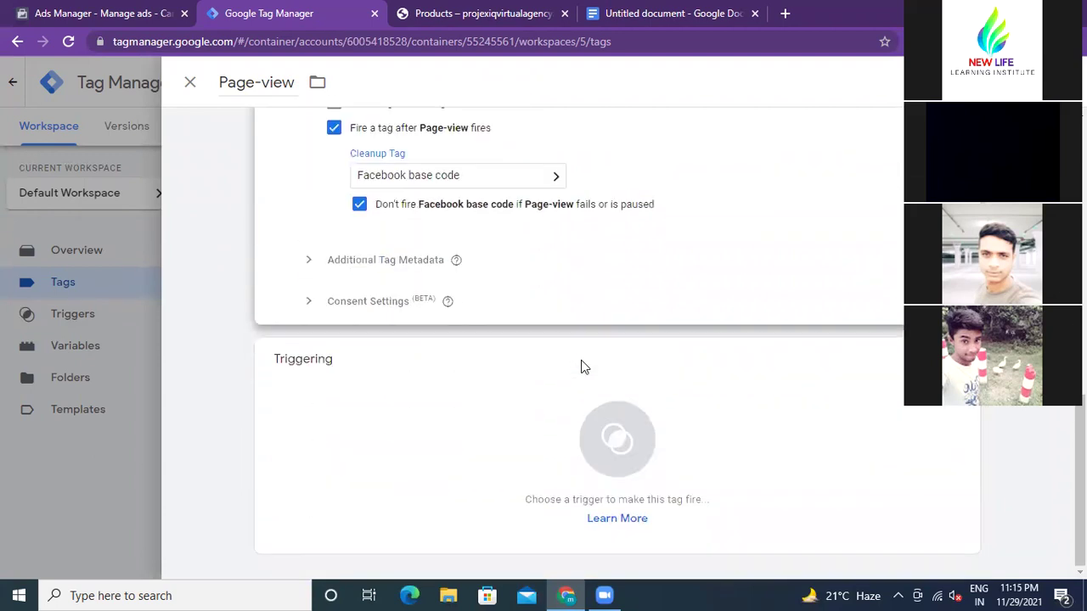
scroll(581, 367, up, 2)
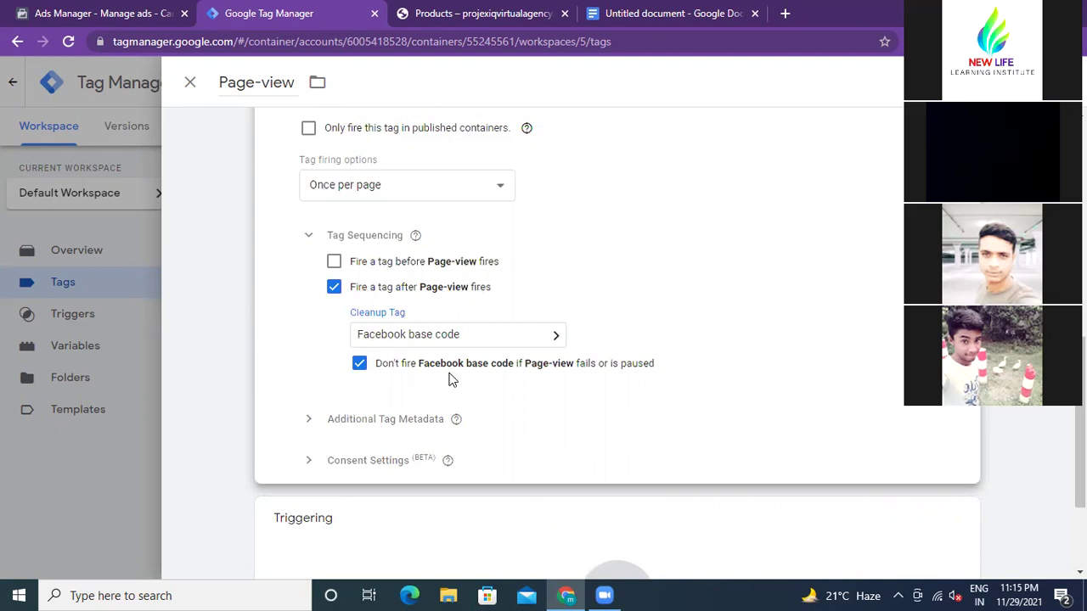
scroll(555, 313, up, 6)
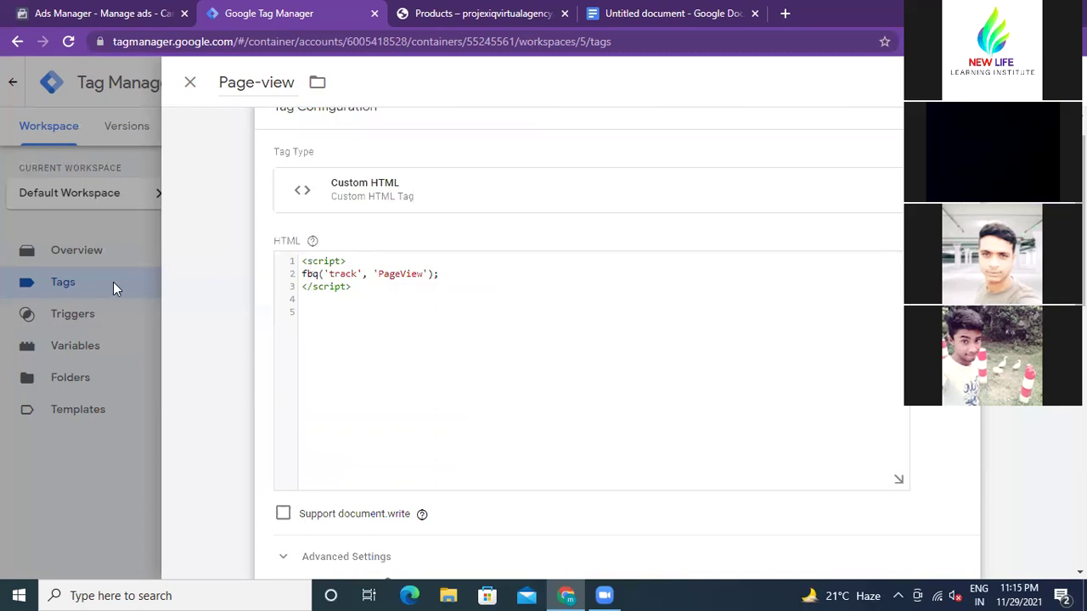
- Compare the Facebook Pixel base code with the PageView script in the Untitled document, checking against the Page-view tag's HTML
click(684, 17)
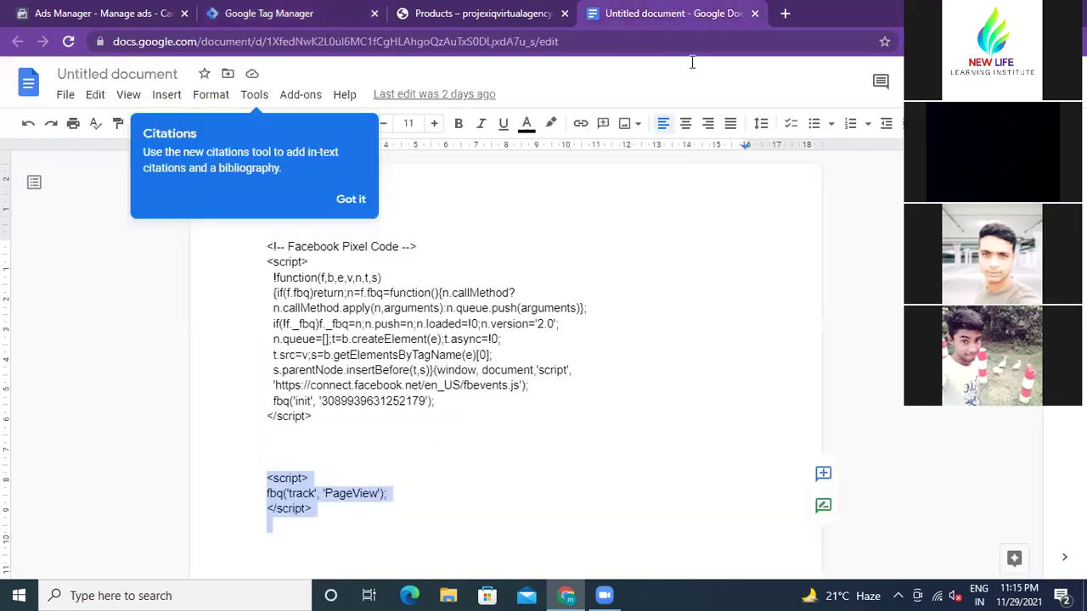
click(269, 246)
drag(279, 277, 338, 420)
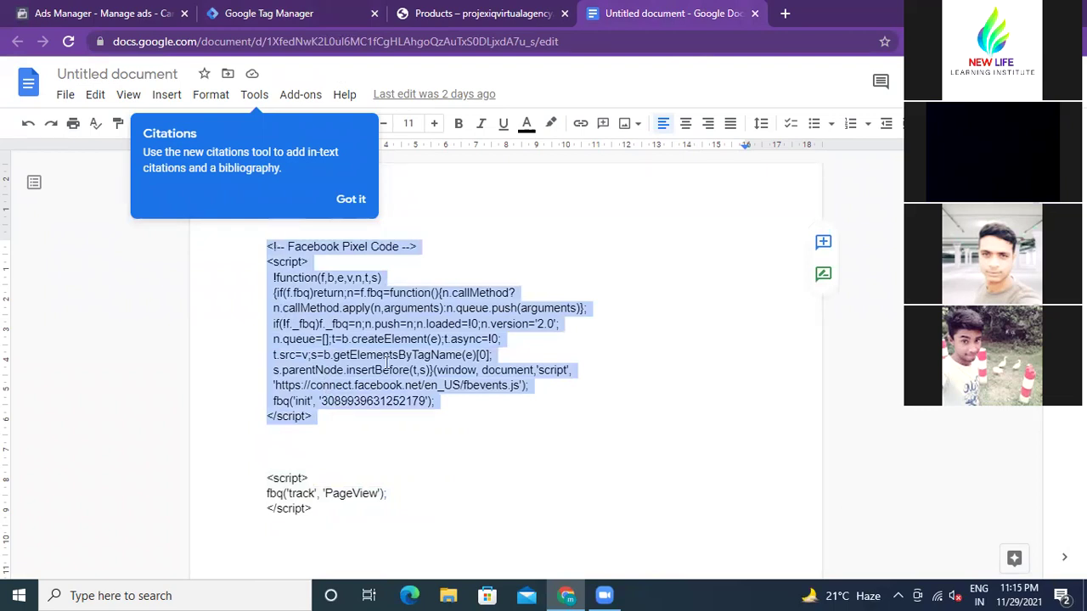
click(530, 238)
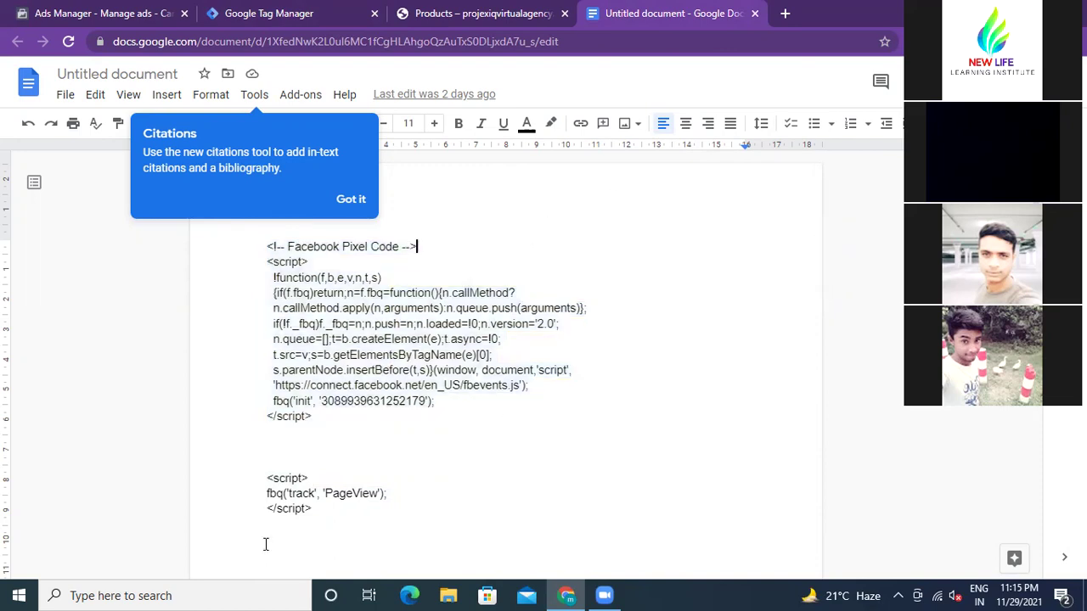
drag(266, 479, 316, 530)
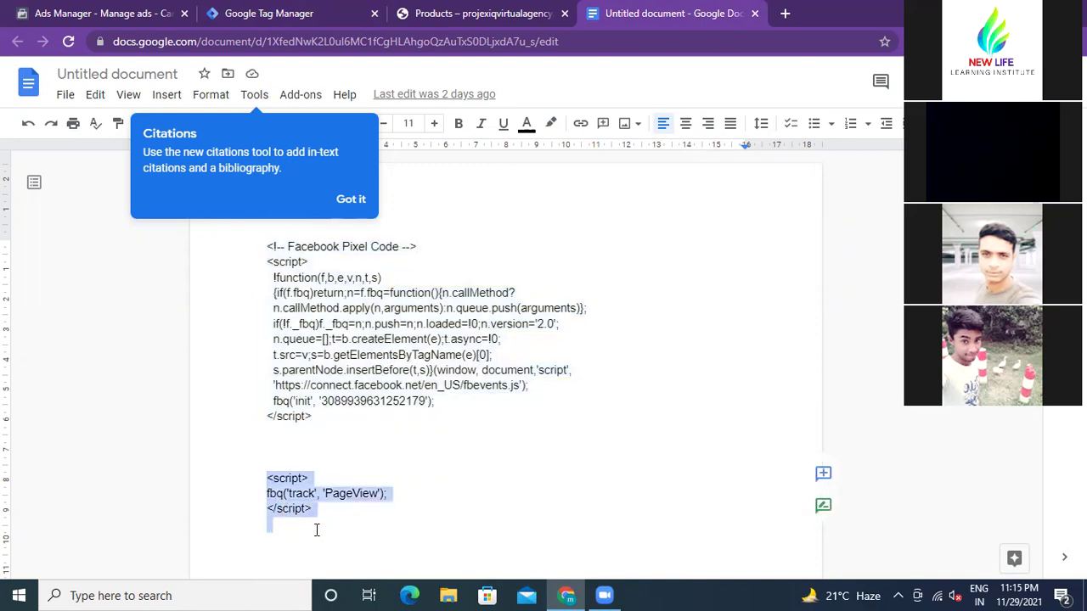
click(331, 459)
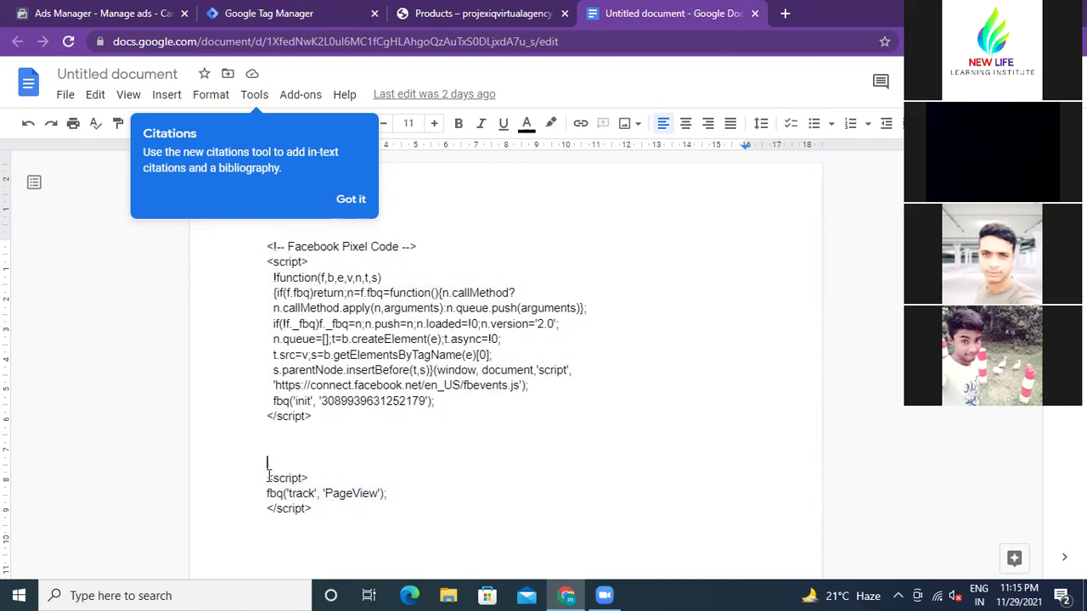
drag(268, 478, 312, 523)
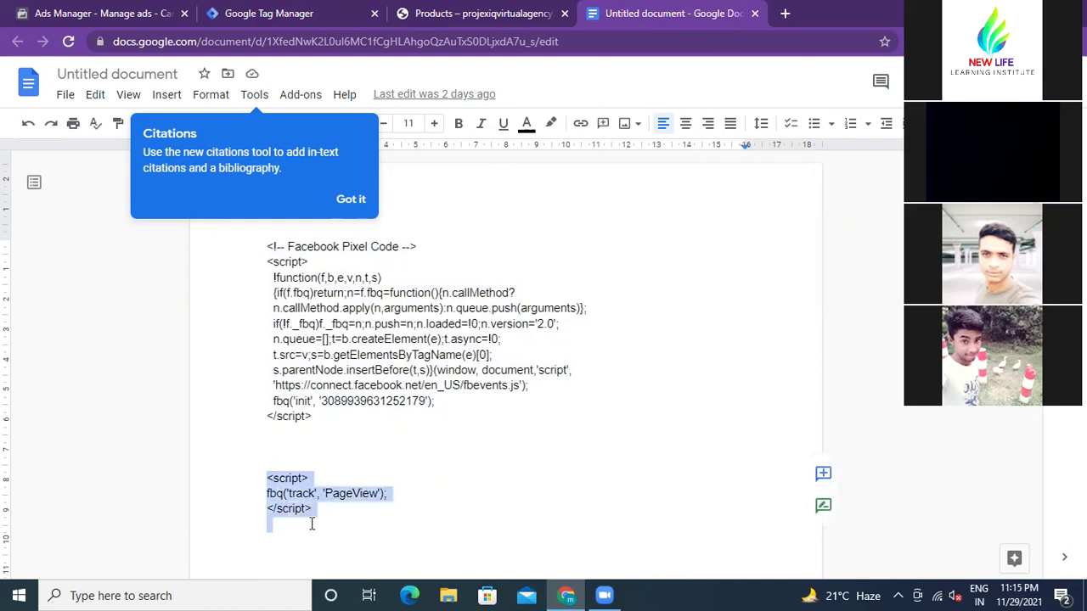
click(316, 455)
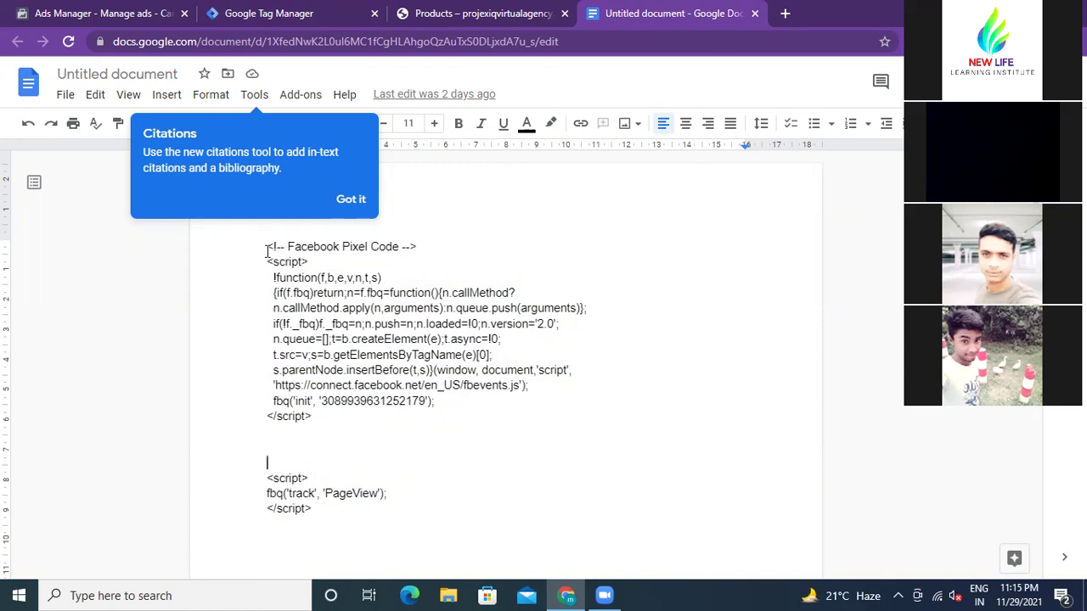
drag(268, 245, 297, 531)
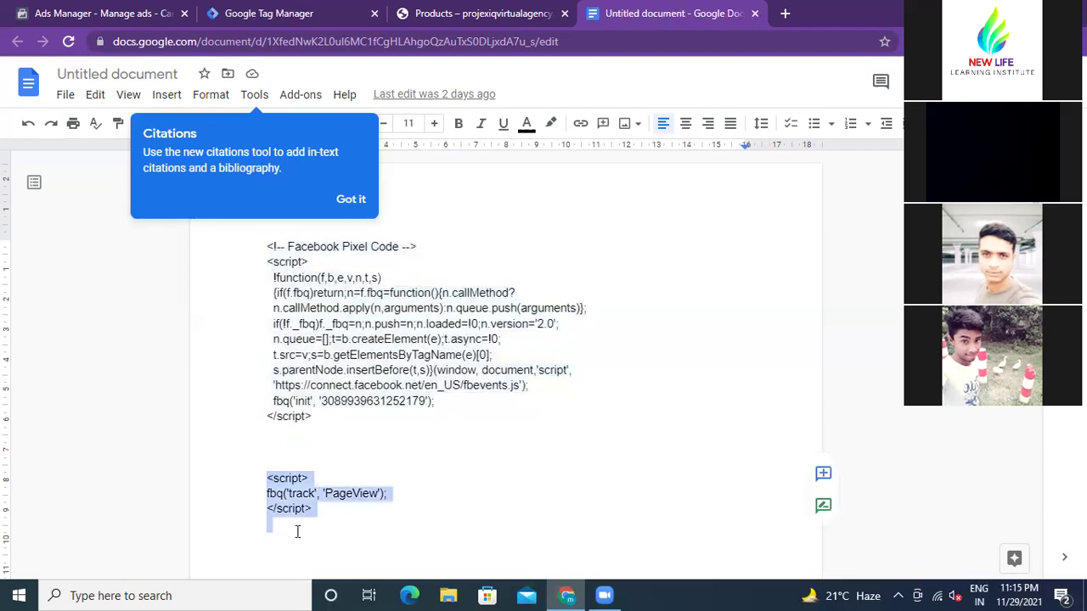
click(268, 248)
drag(268, 248, 318, 527)
drag(268, 246, 304, 429)
drag(268, 471, 315, 495)
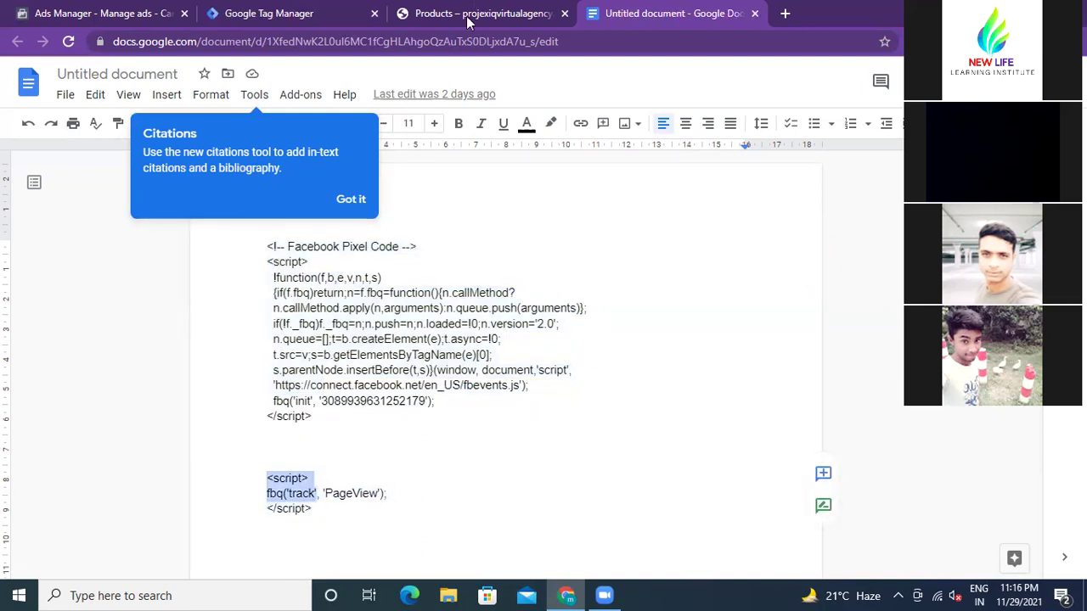
click(322, 12)
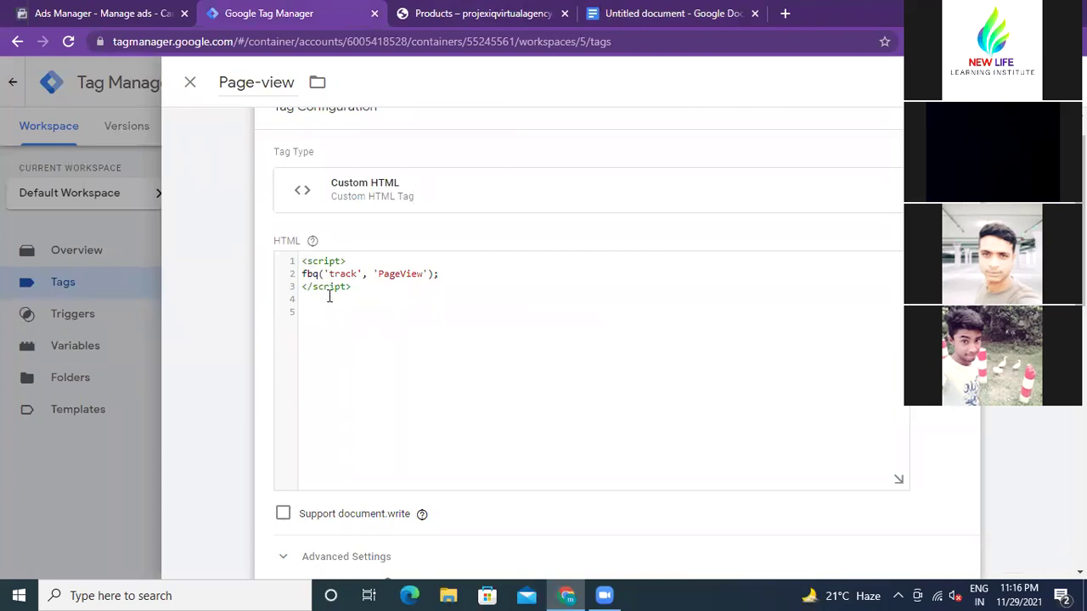
click(644, 16)
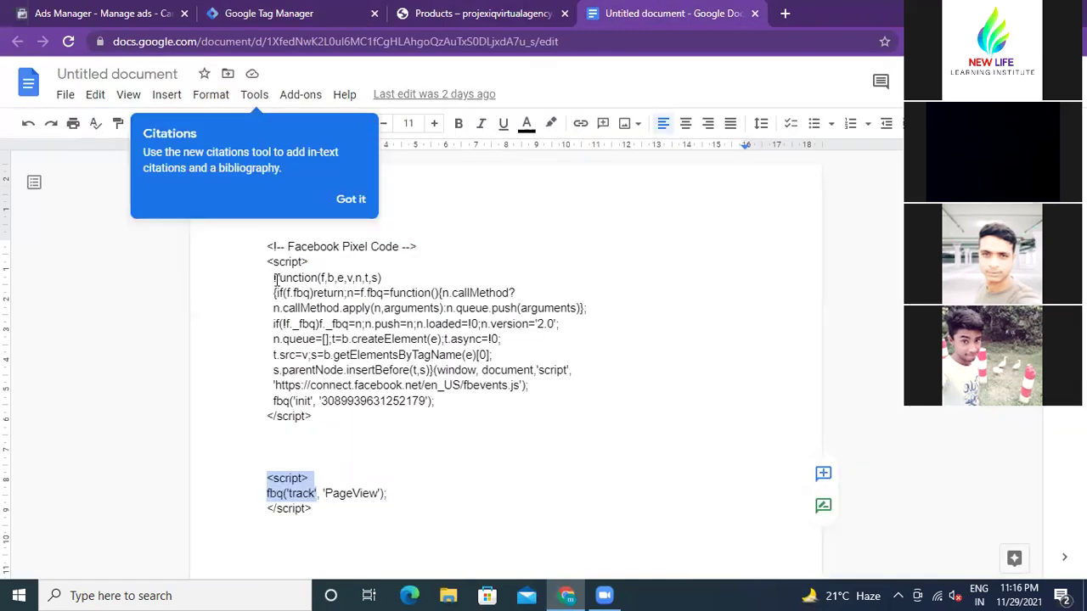
drag(269, 247, 336, 399)
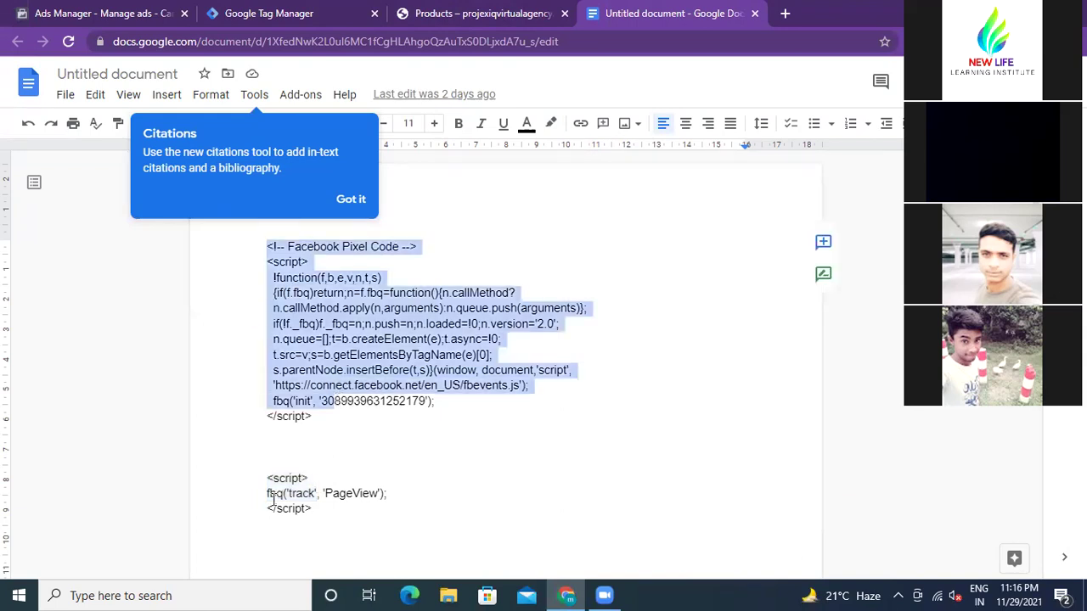
drag(269, 478, 288, 539)
click(331, 24)
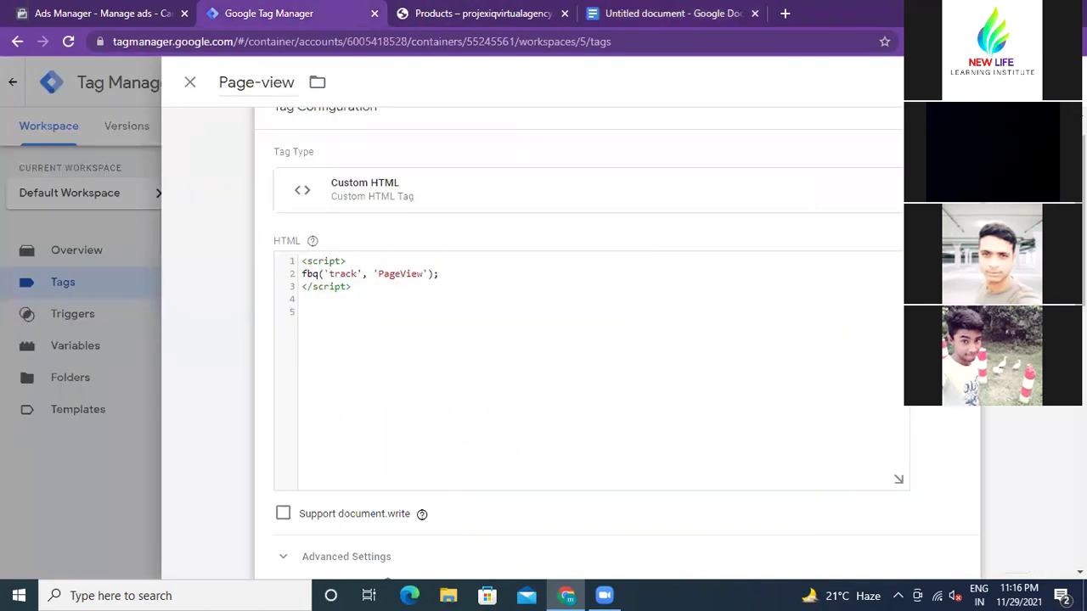
- Check the Page-view tag's firing and sequencing settings against the Facebook Pixel base code and PageView script in the Untitled document
scroll(577, 340, down, 3)
scroll(578, 339, down, 1)
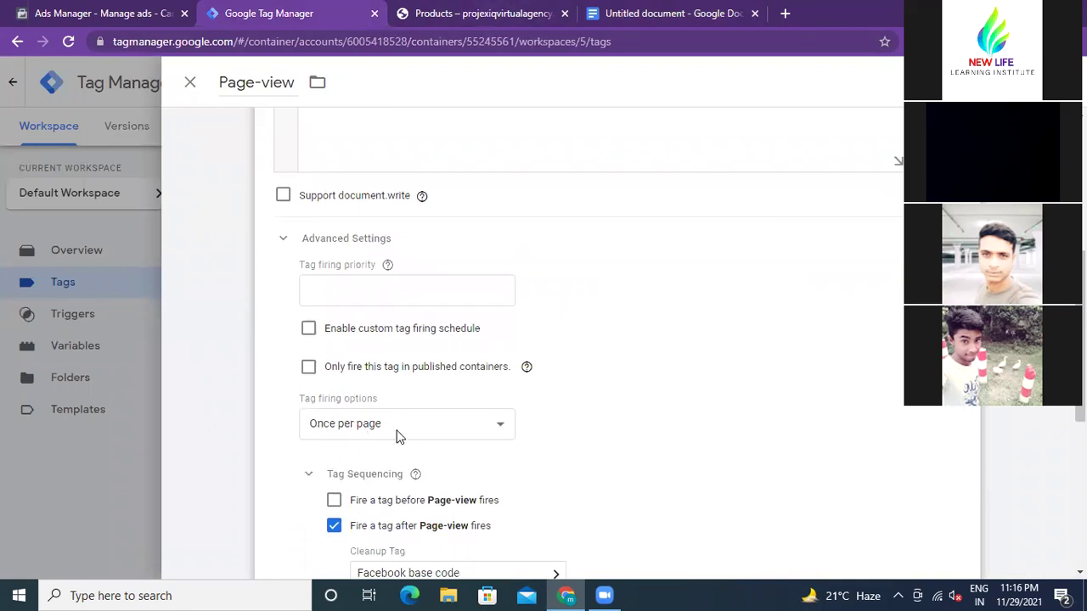
scroll(575, 344, down, 2)
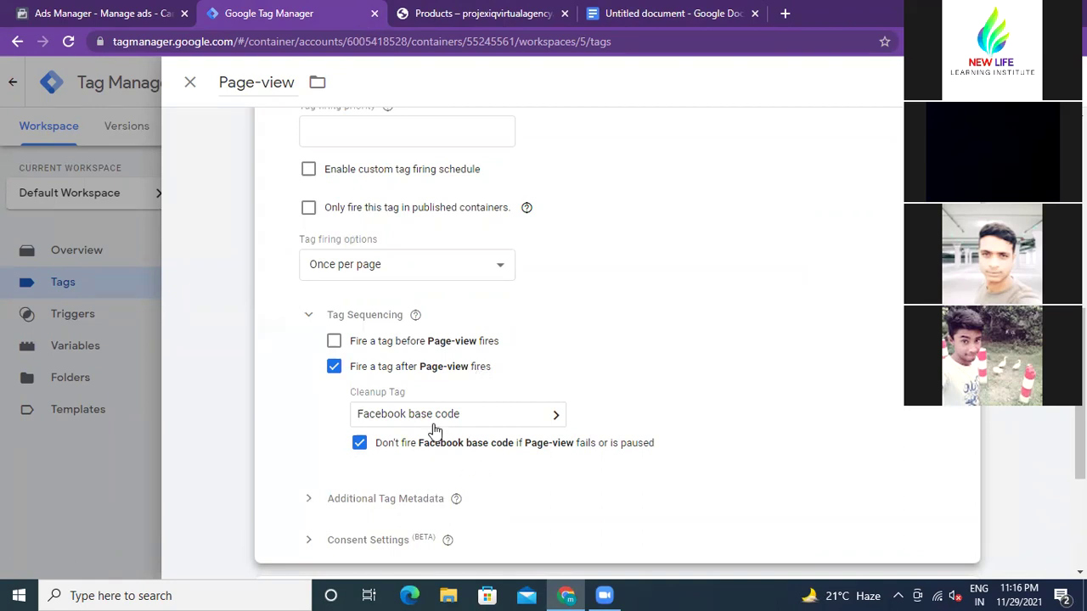
click(684, 13)
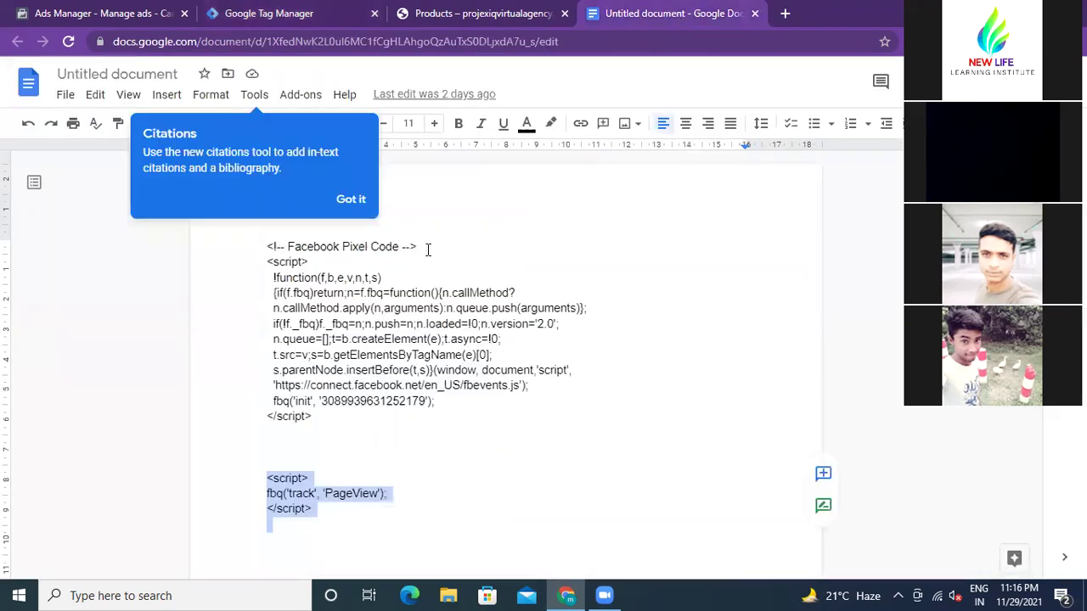
drag(268, 246, 337, 447)
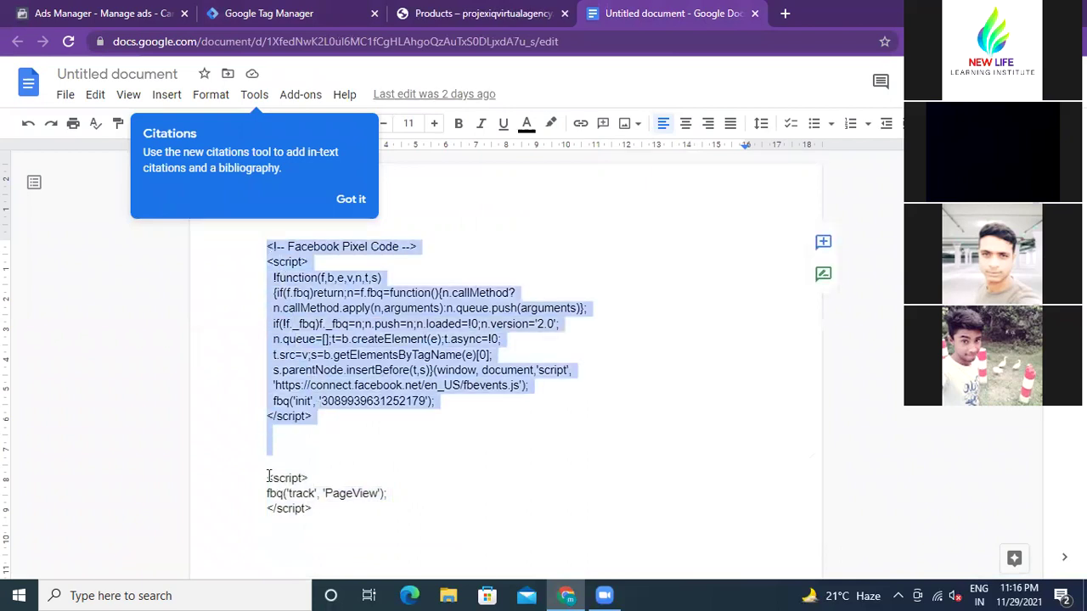
drag(268, 477, 312, 513)
click(347, 451)
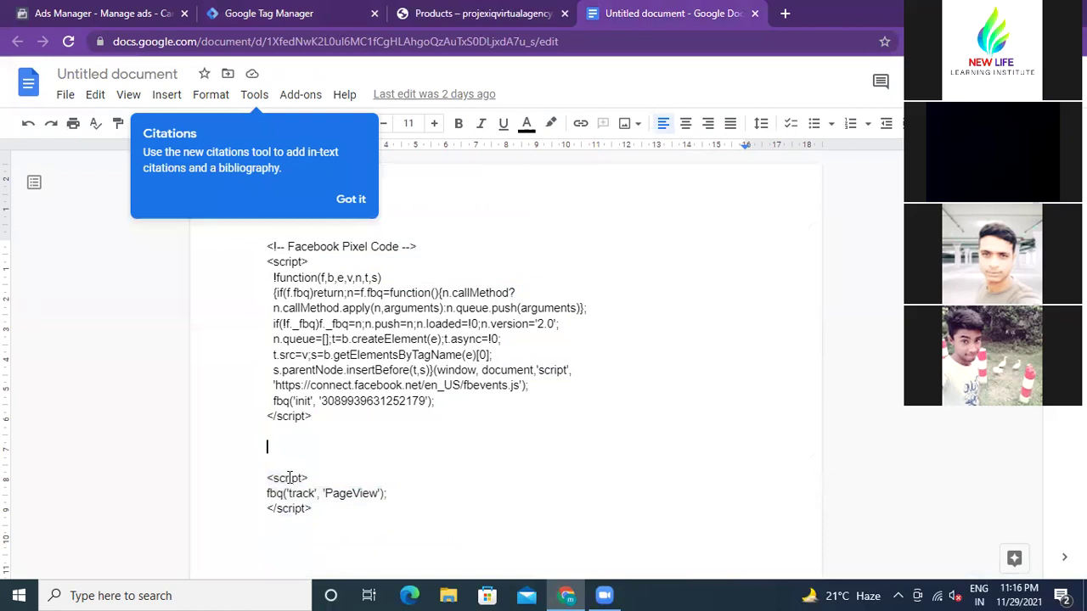
drag(268, 474, 316, 520)
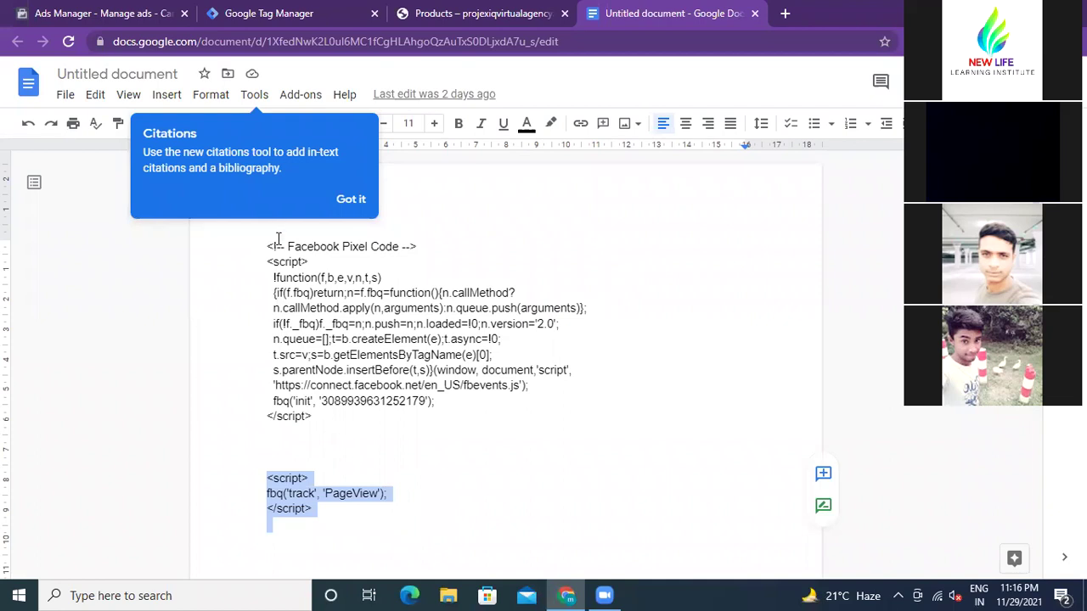
drag(266, 246, 349, 432)
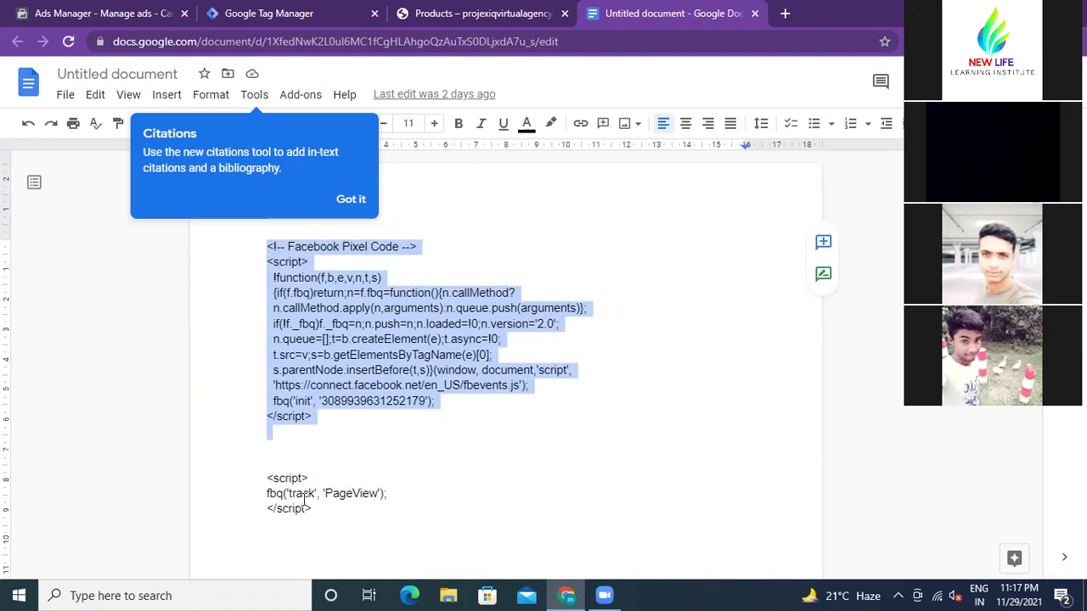
drag(266, 479, 311, 529)
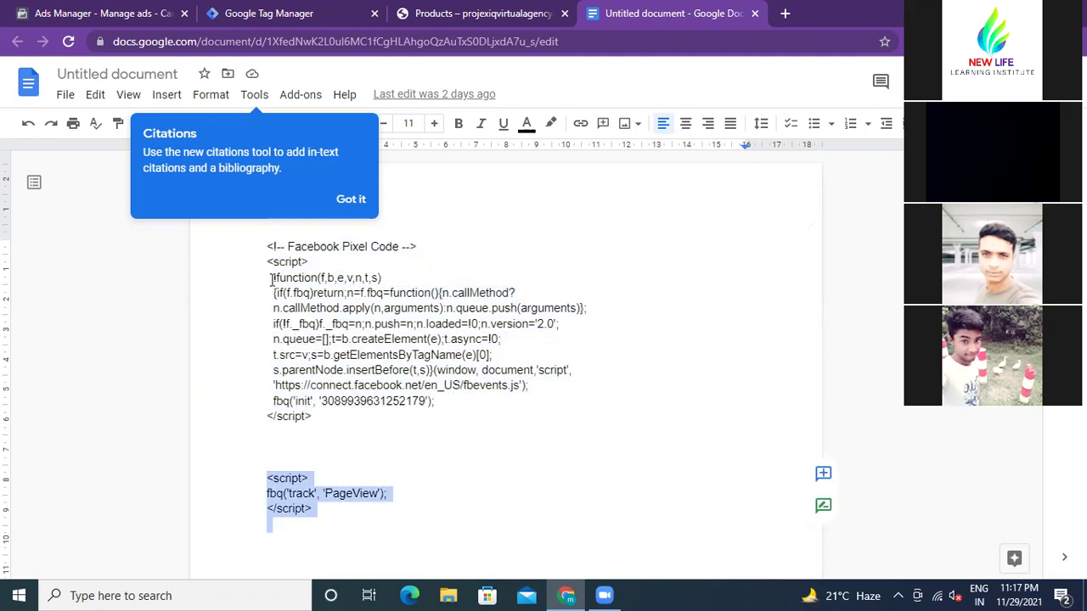
drag(265, 245, 354, 432)
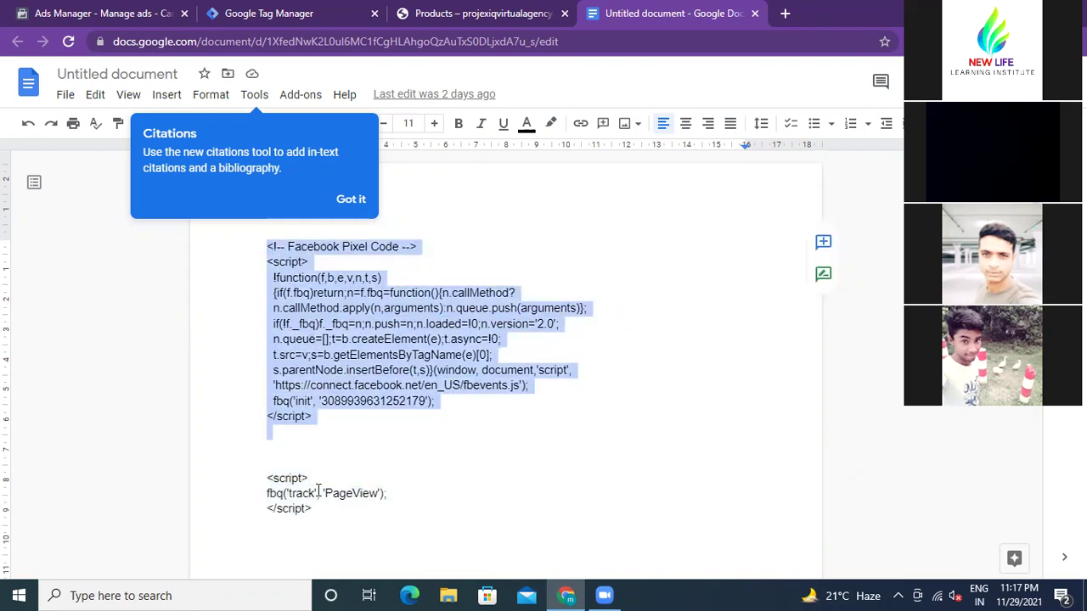
drag(265, 478, 309, 525)
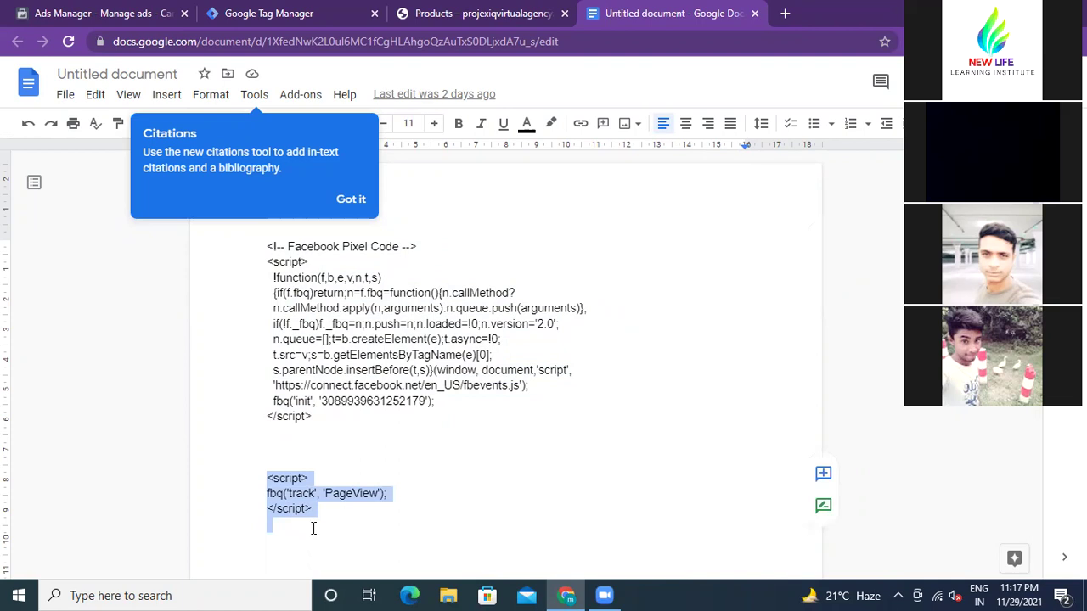
click(339, 451)
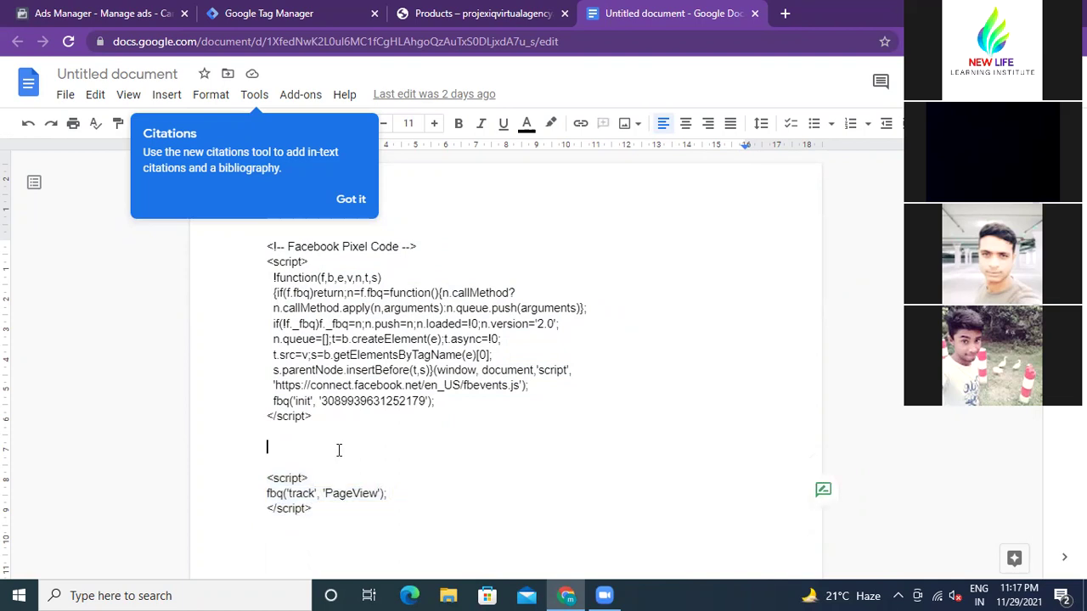
- Assign the All Pages trigger to the Page-view tag in Google Tag Manager and save the tag
click(357, 17)
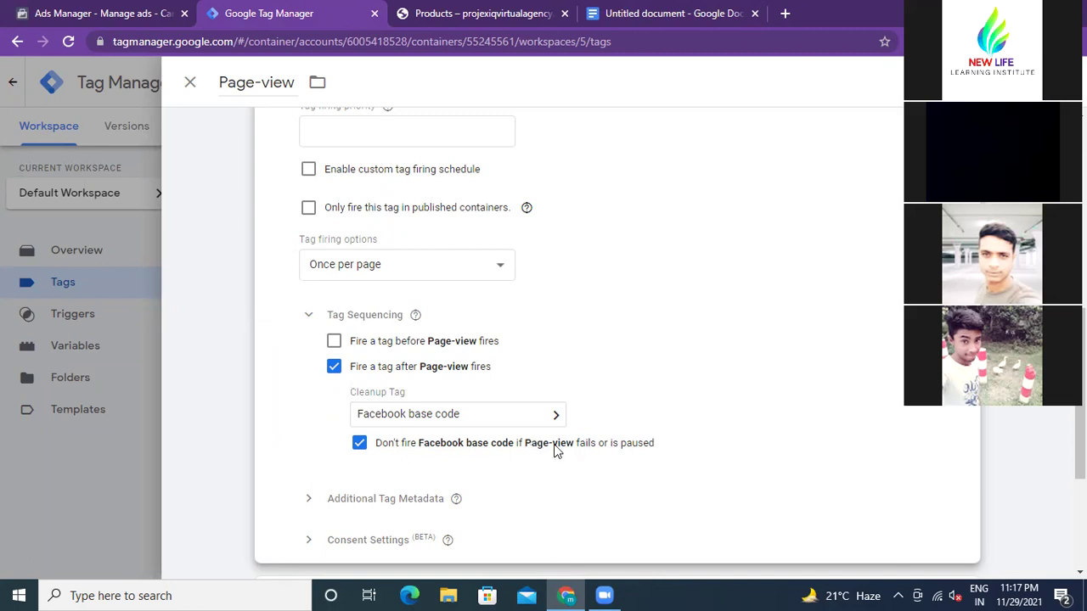
scroll(528, 337, up, 3)
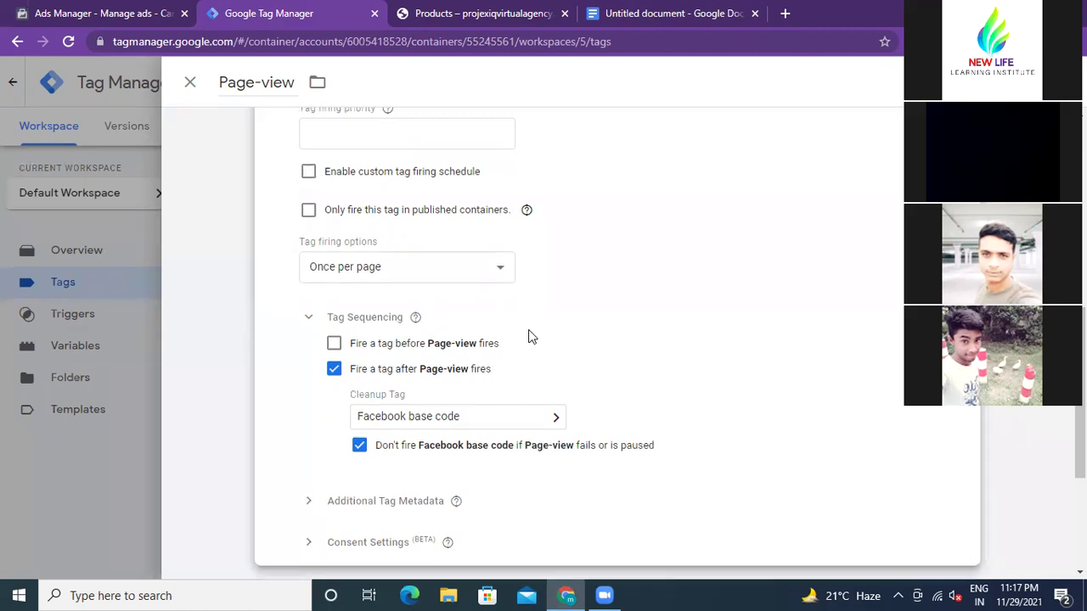
scroll(558, 332, up, 3)
scroll(558, 332, down, 7)
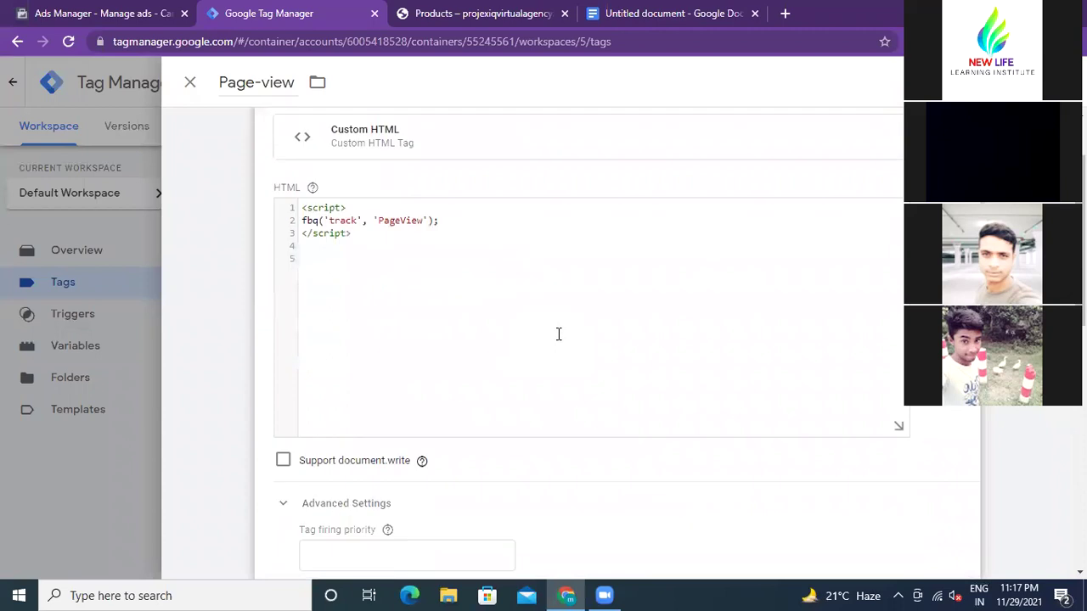
scroll(558, 334, down, 2)
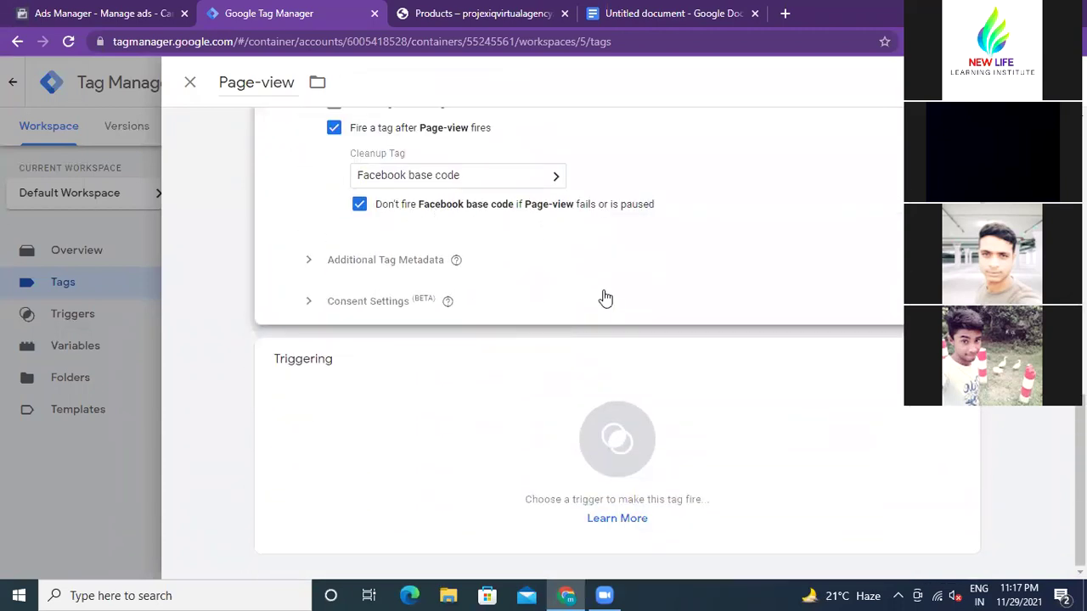
click(629, 437)
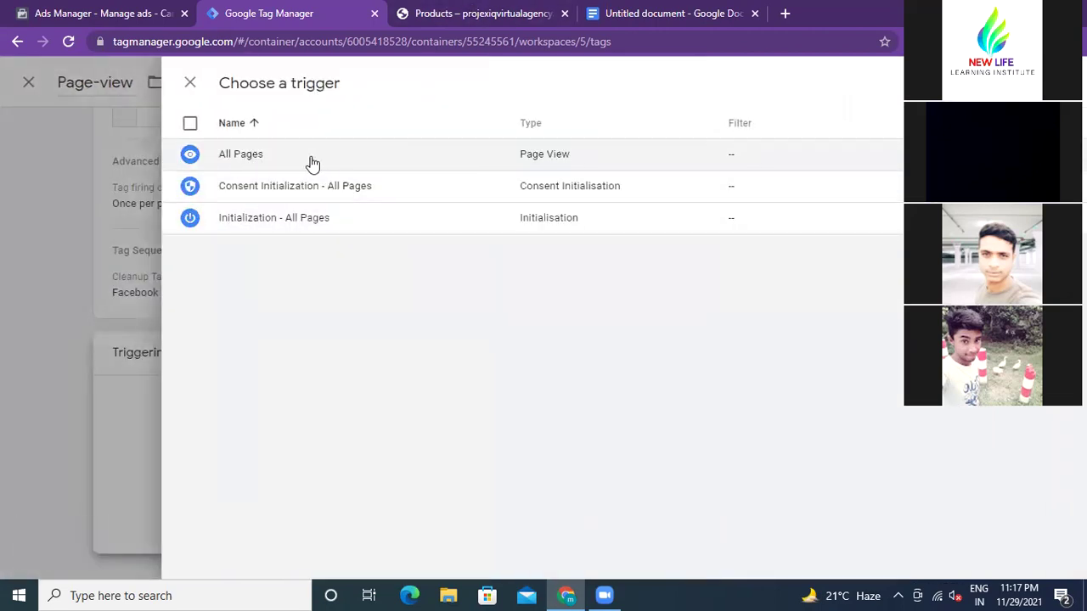
click(419, 159)
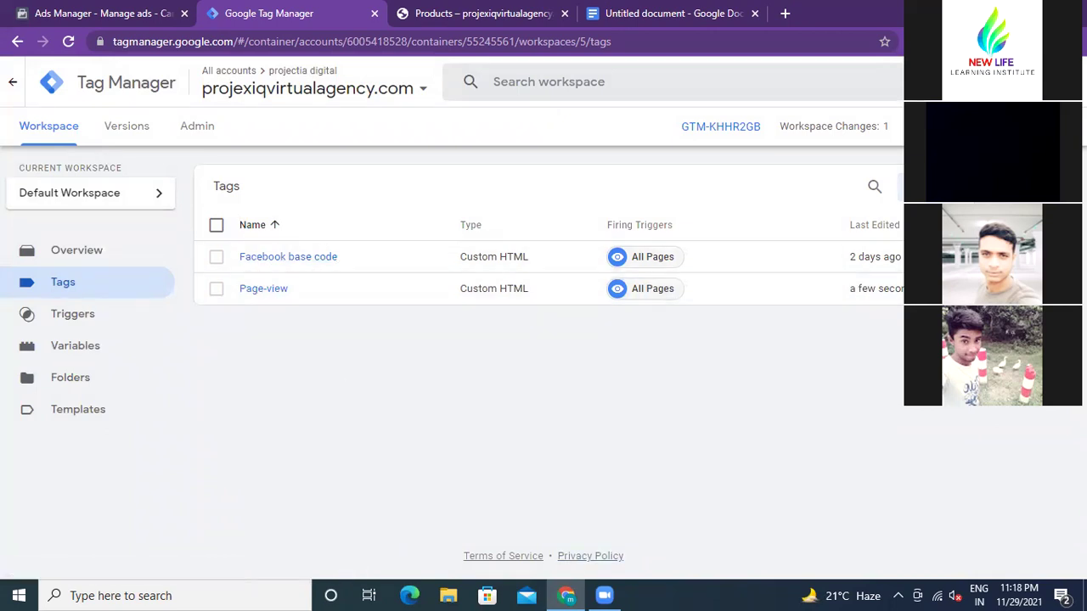
- Submit the workspace changes and publish them to Live as a version named "Page view"
click(942, 126)
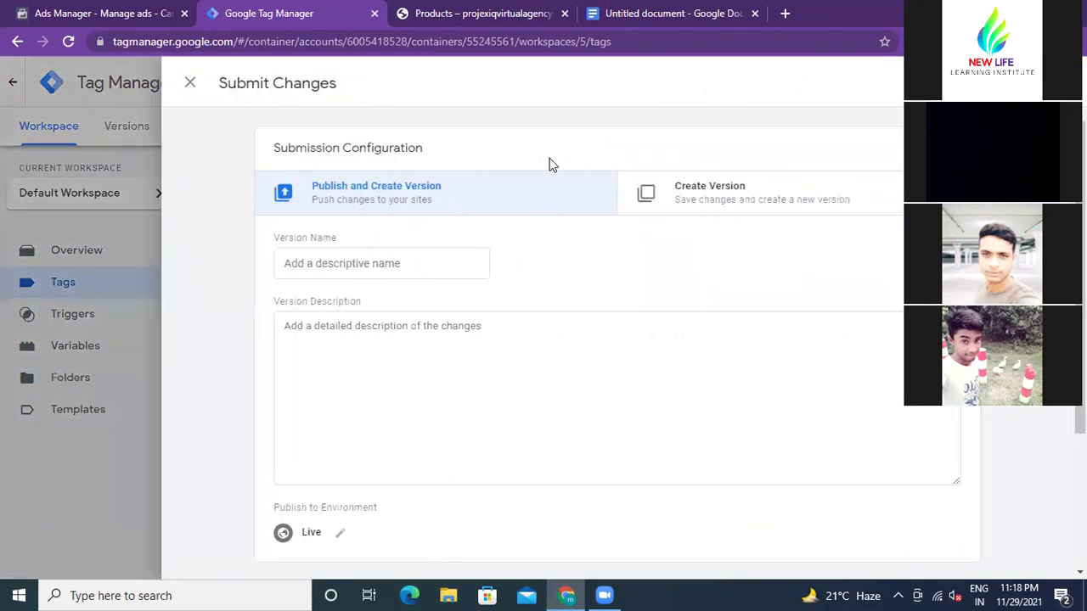
click(380, 262)
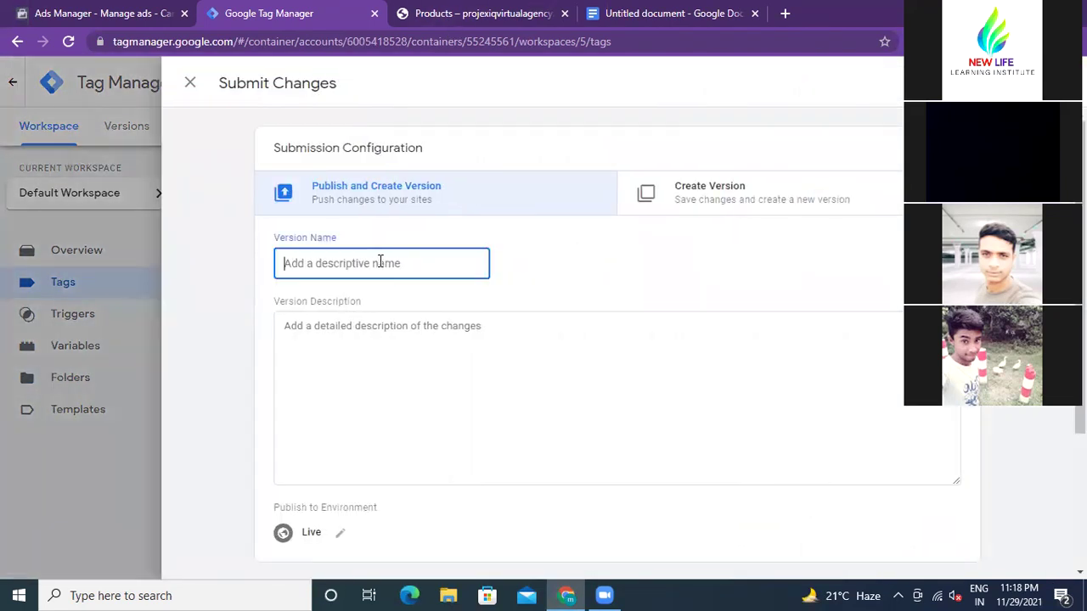
text(Page)
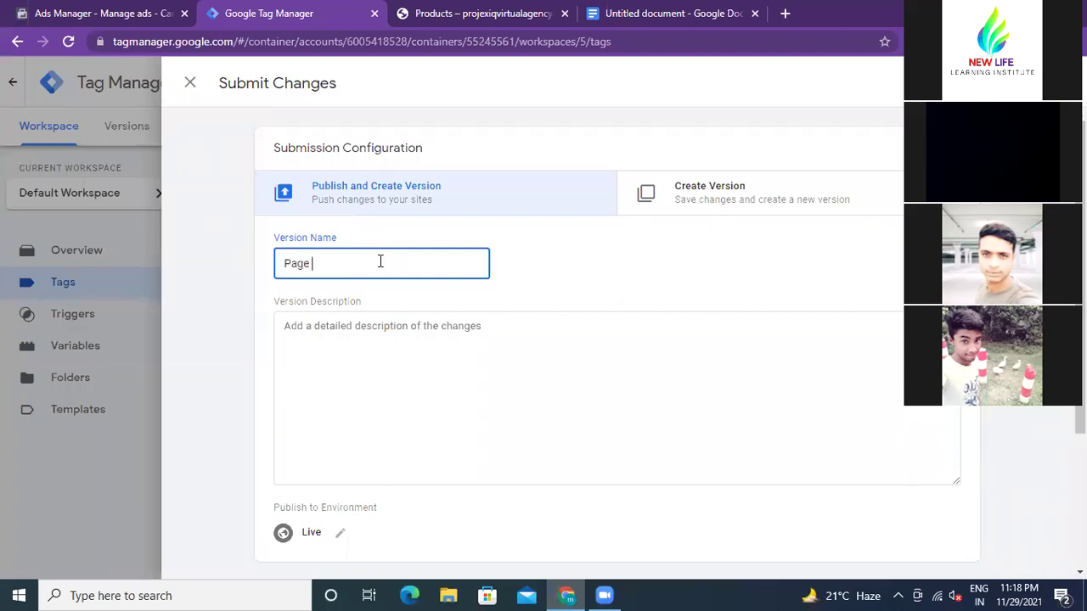
text( view)
key(Return)
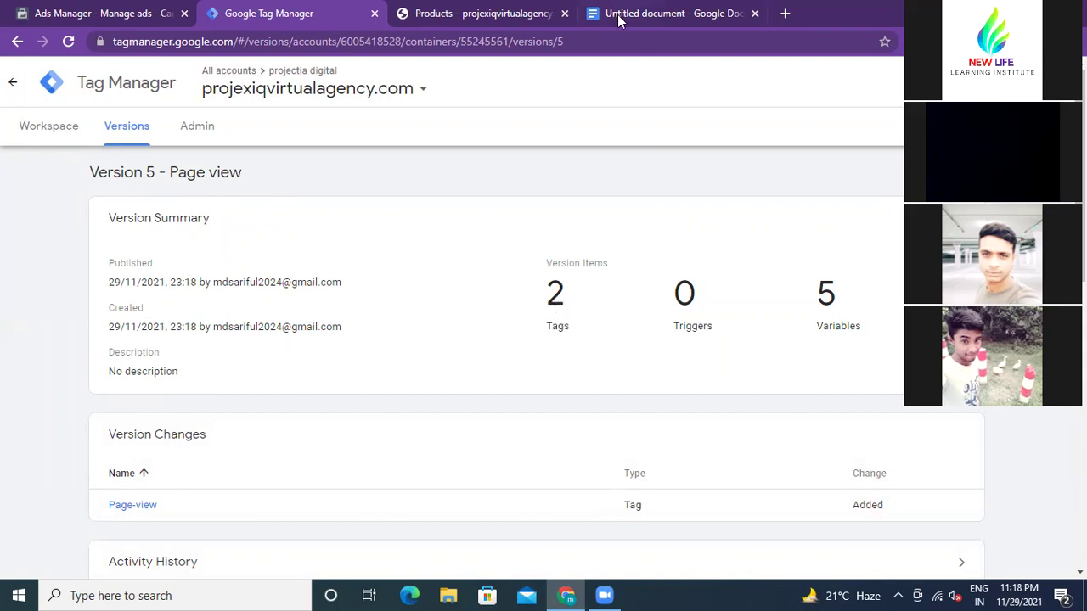
- Review the workspace's tag list and the product listings on the website's Products page
click(50, 129)
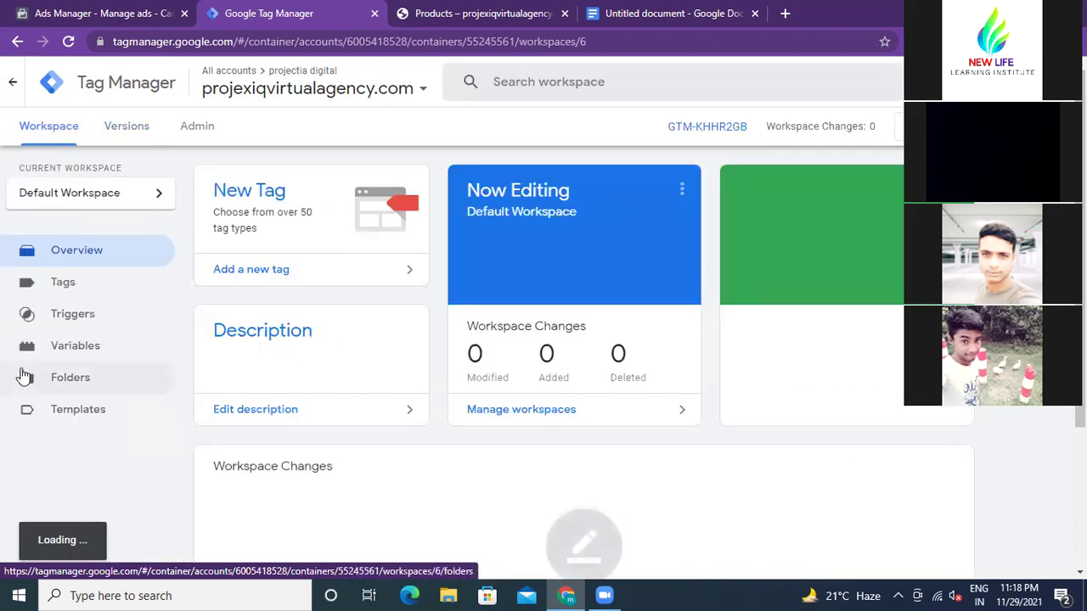
click(62, 285)
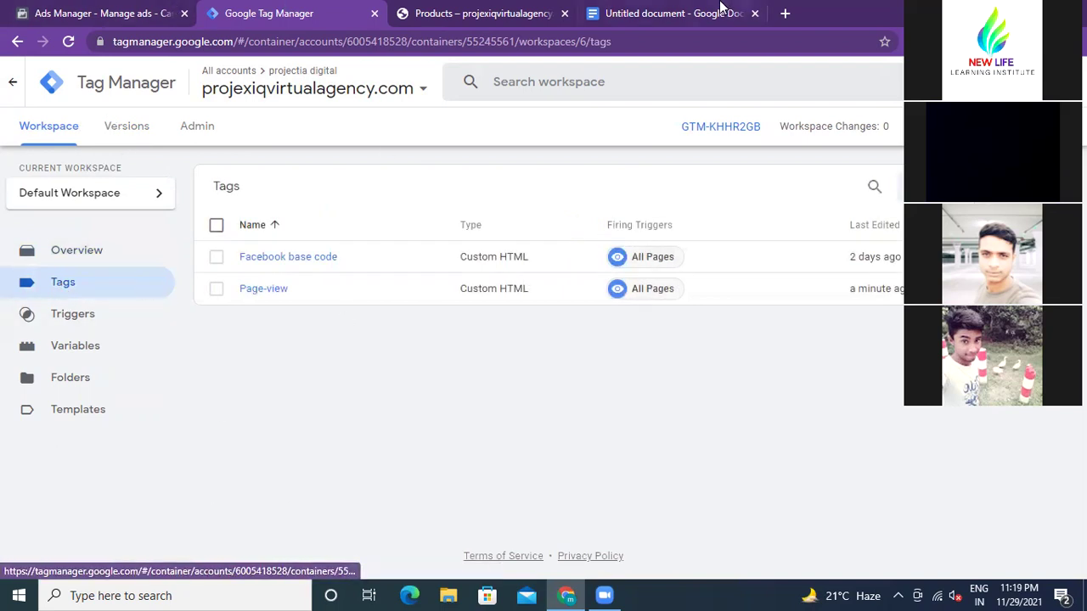
click(519, 17)
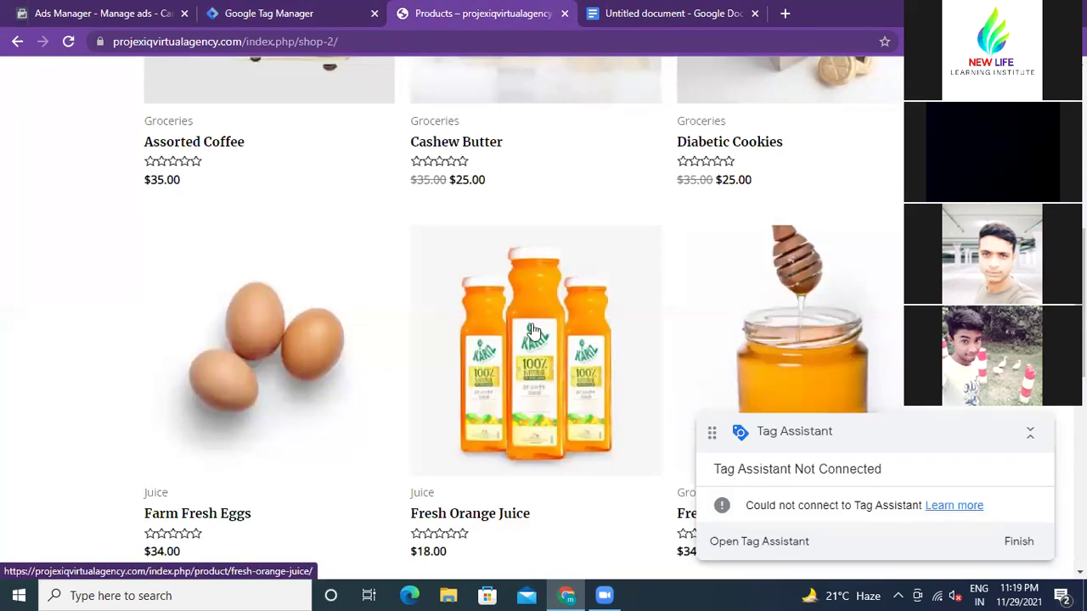
scroll(509, 306, down, 2)
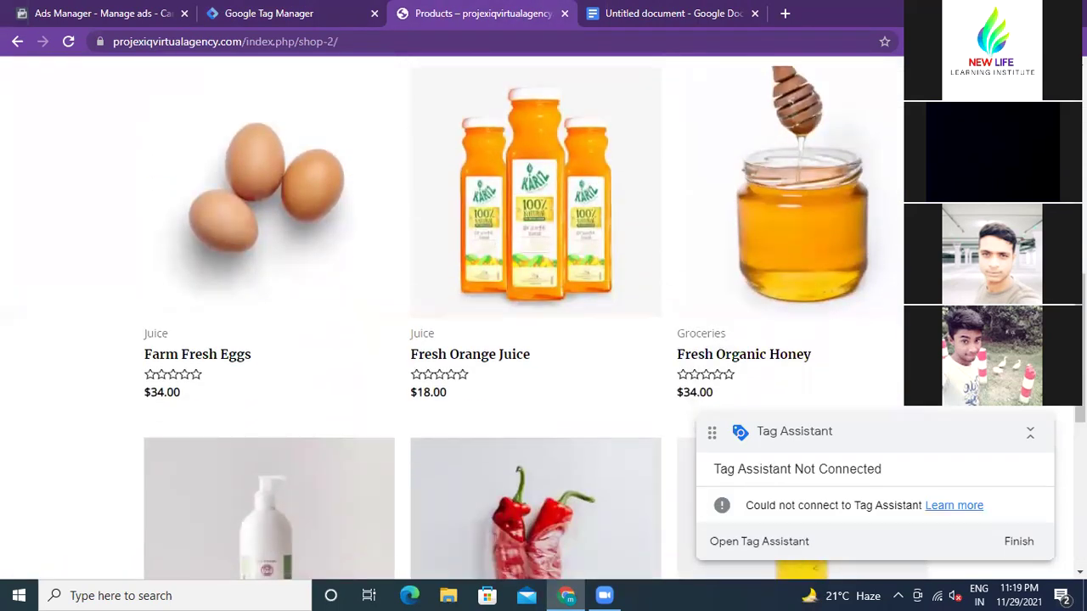
scroll(510, 306, down, 2)
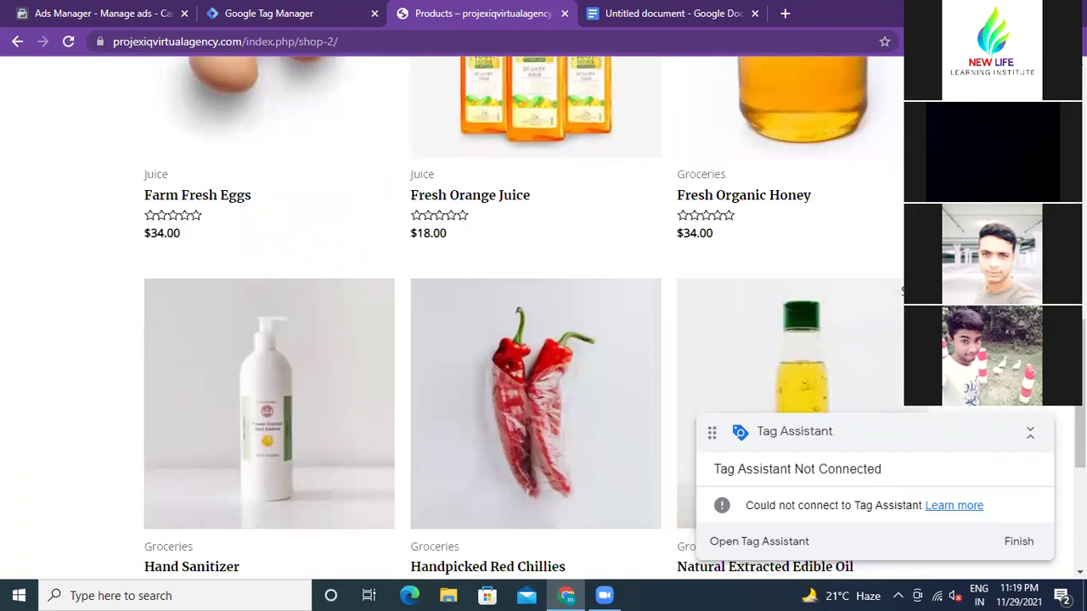
scroll(509, 306, down, 3)
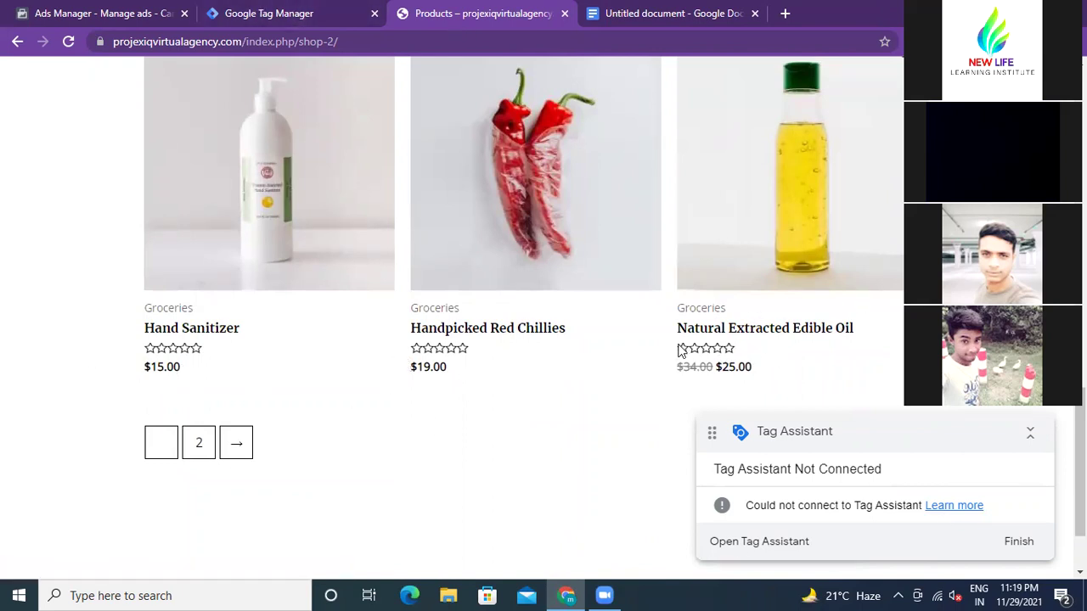
click(294, 17)
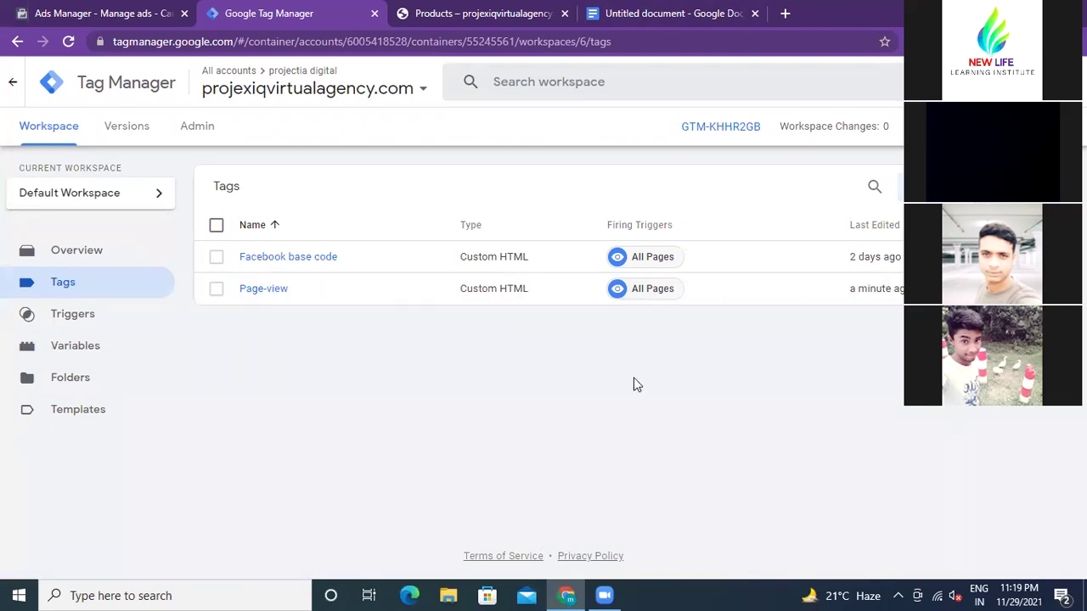
click(526, 14)
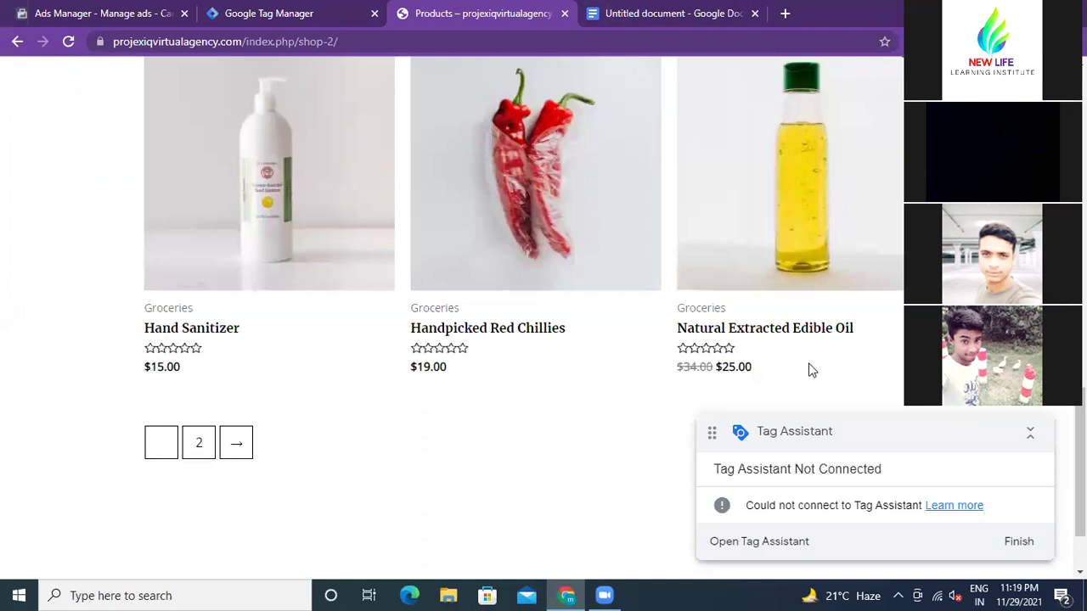
click(301, 18)
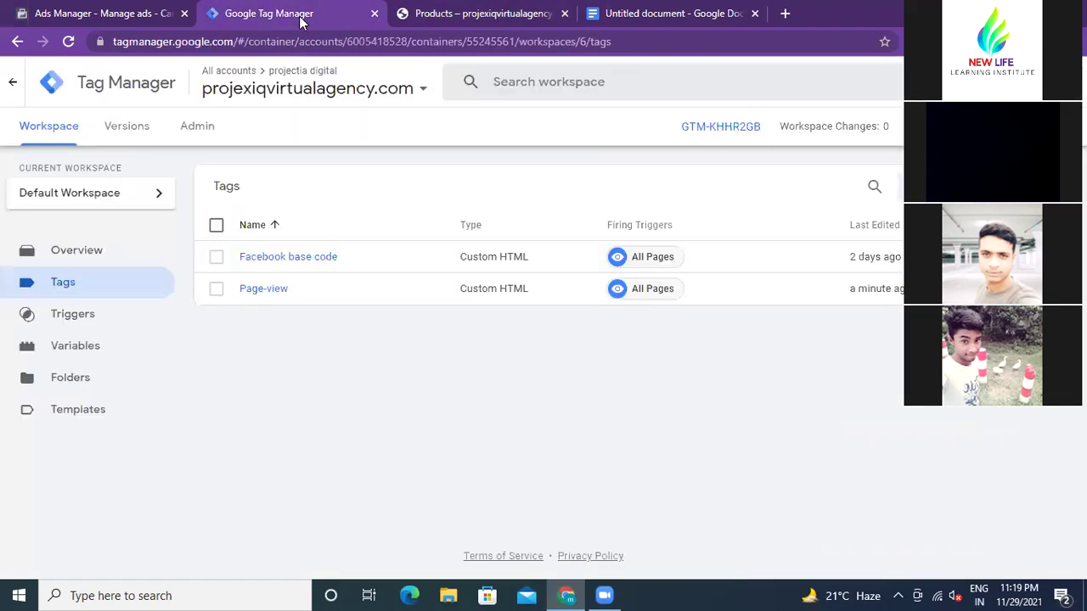
- Examine the container's built-in and user-defined variables, and revisit the product listings on the website's Products page
click(92, 353)
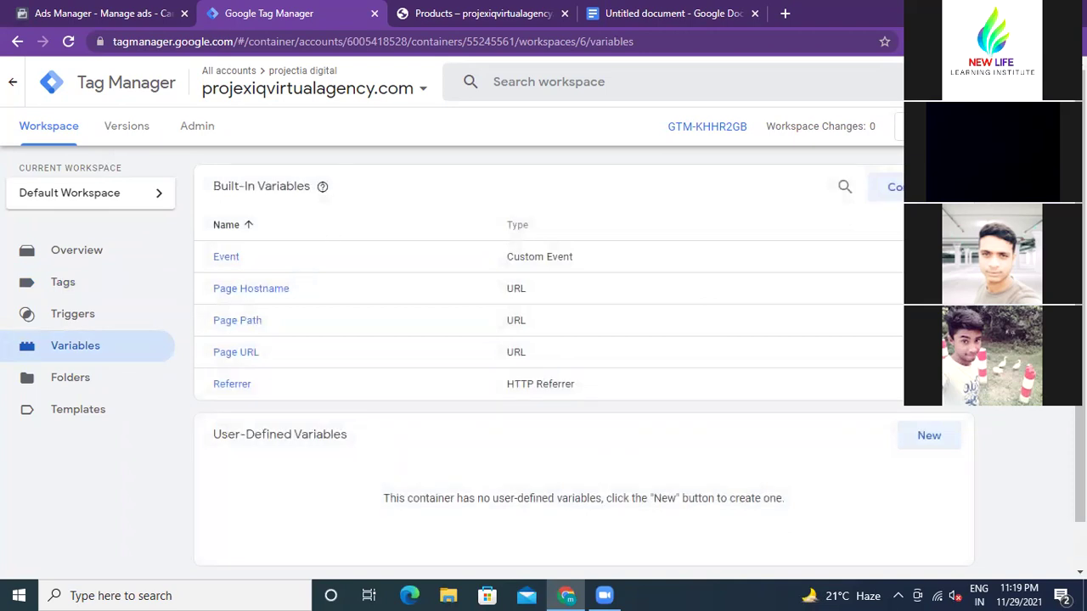
scroll(544, 340, down, 2)
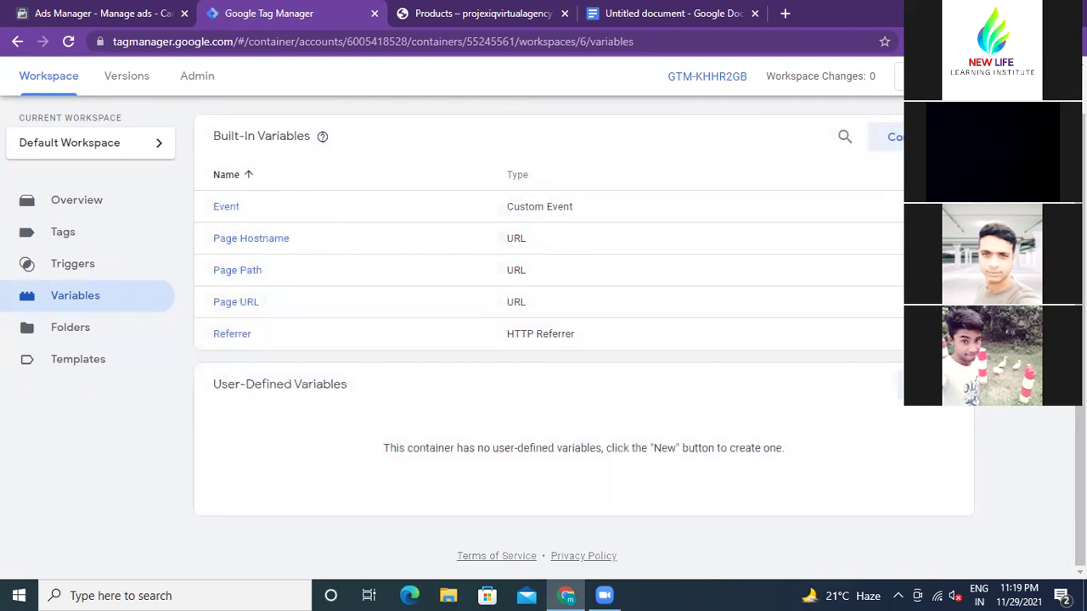
scroll(543, 340, up, 1)
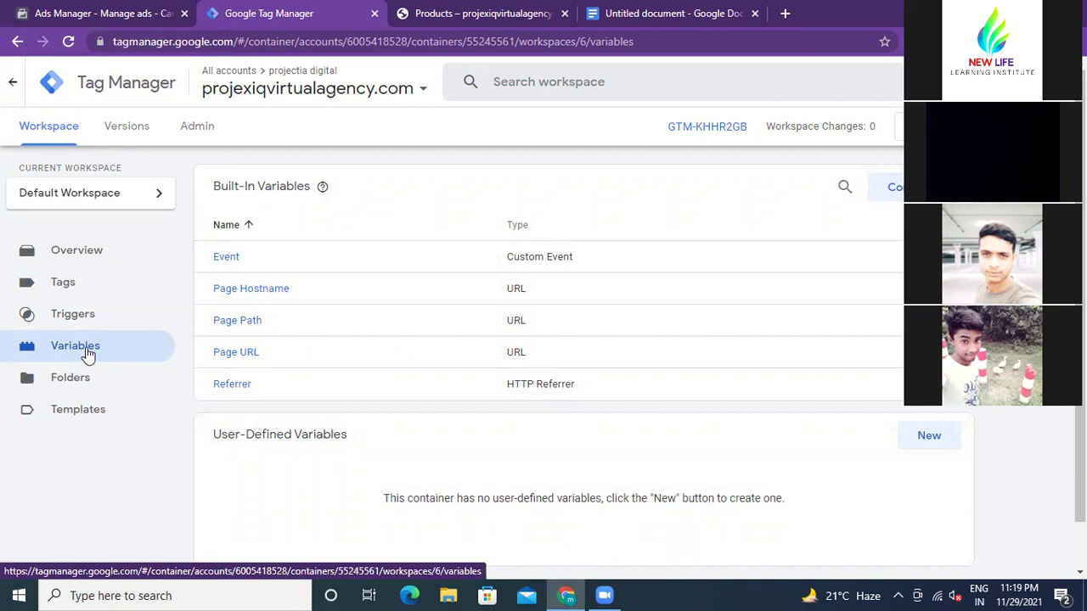
click(466, 15)
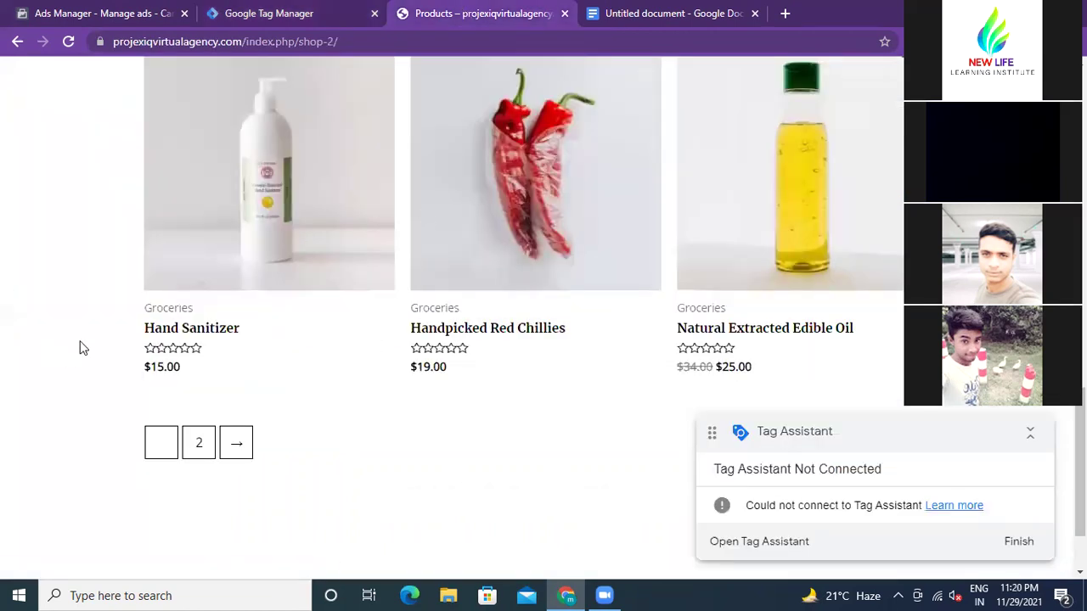
scroll(81, 348, up, 1)
scroll(81, 348, down, 1)
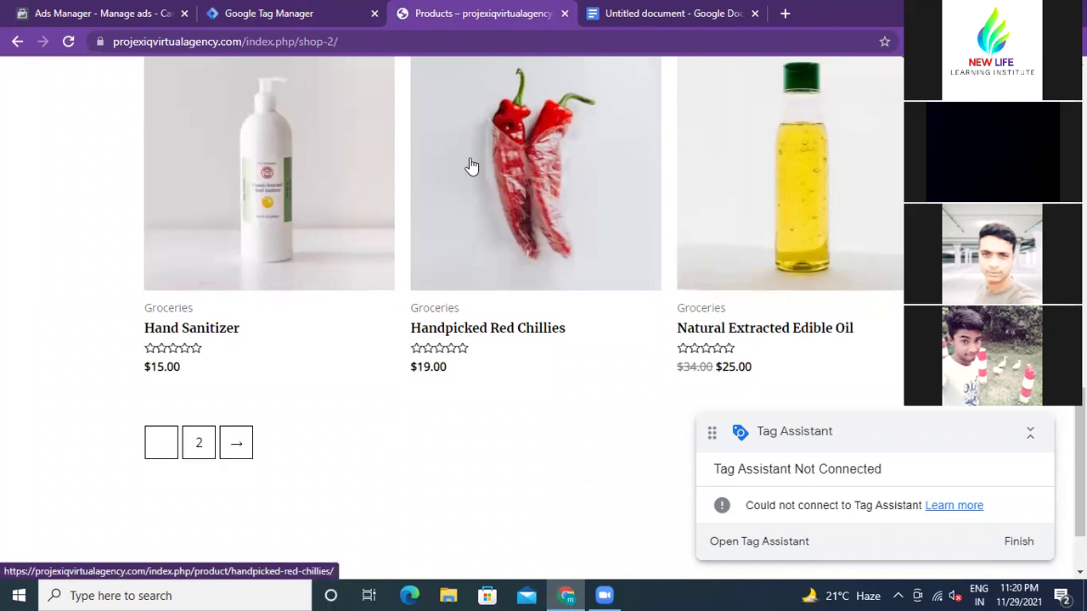
- Review the container's version history and the Page-view tag's Custom HTML configuration in Google Tag Manager
click(311, 16)
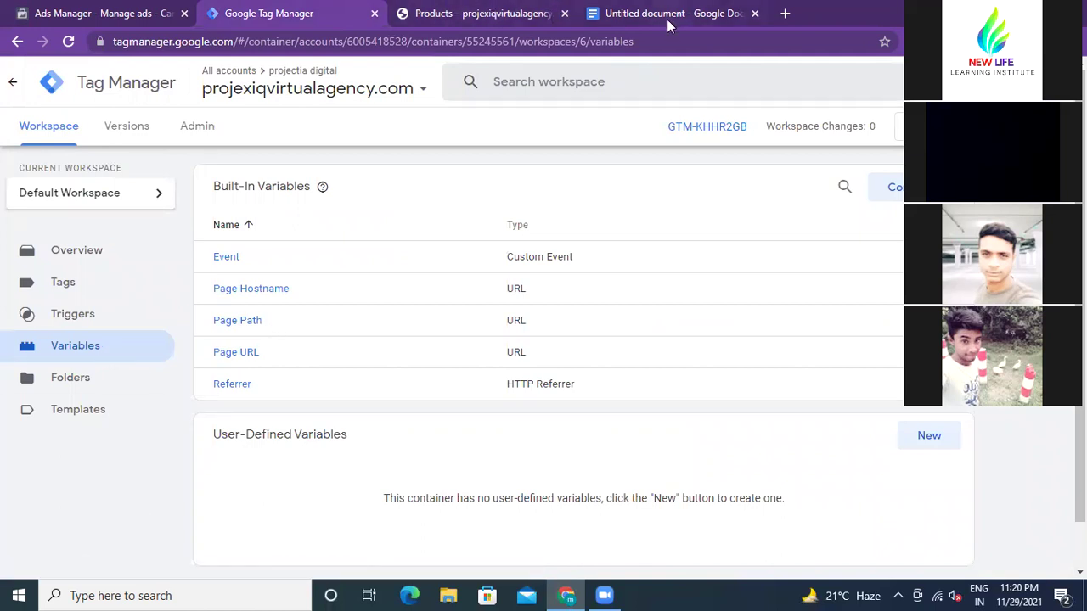
click(129, 132)
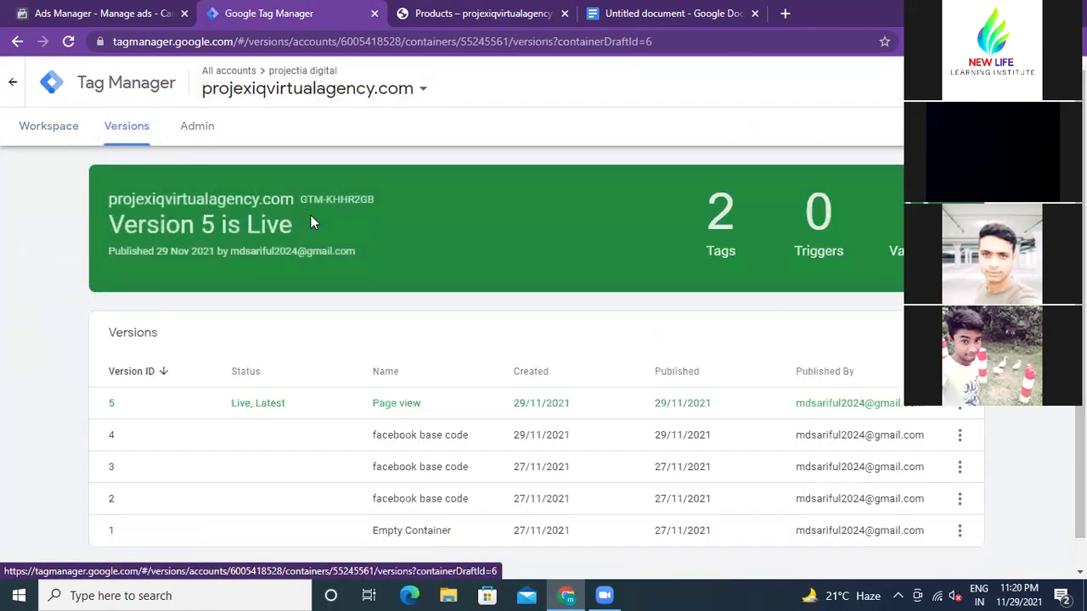
scroll(886, 312, down, 1)
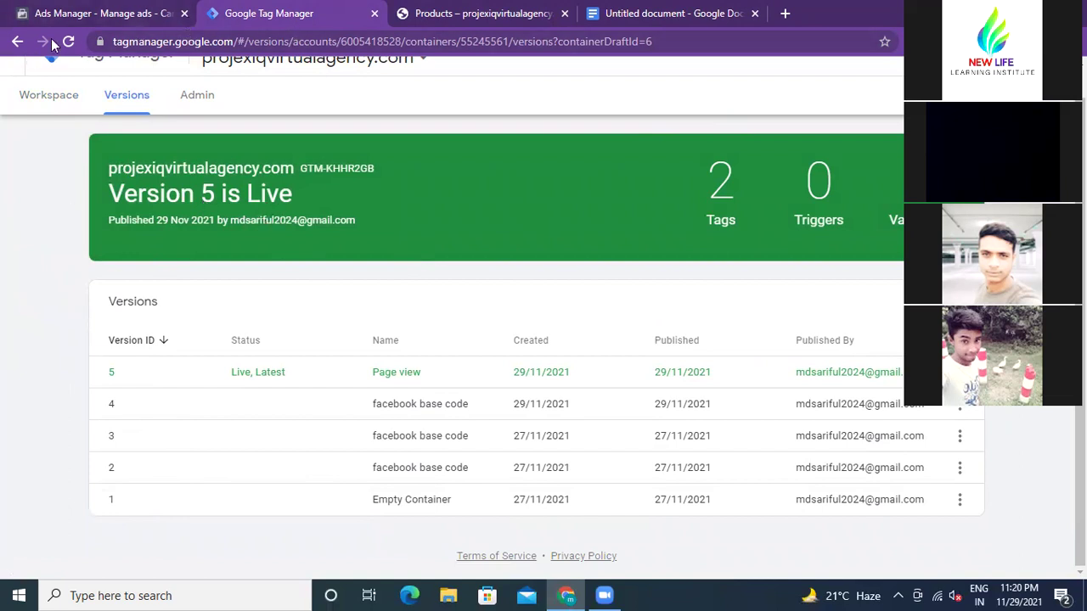
click(17, 42)
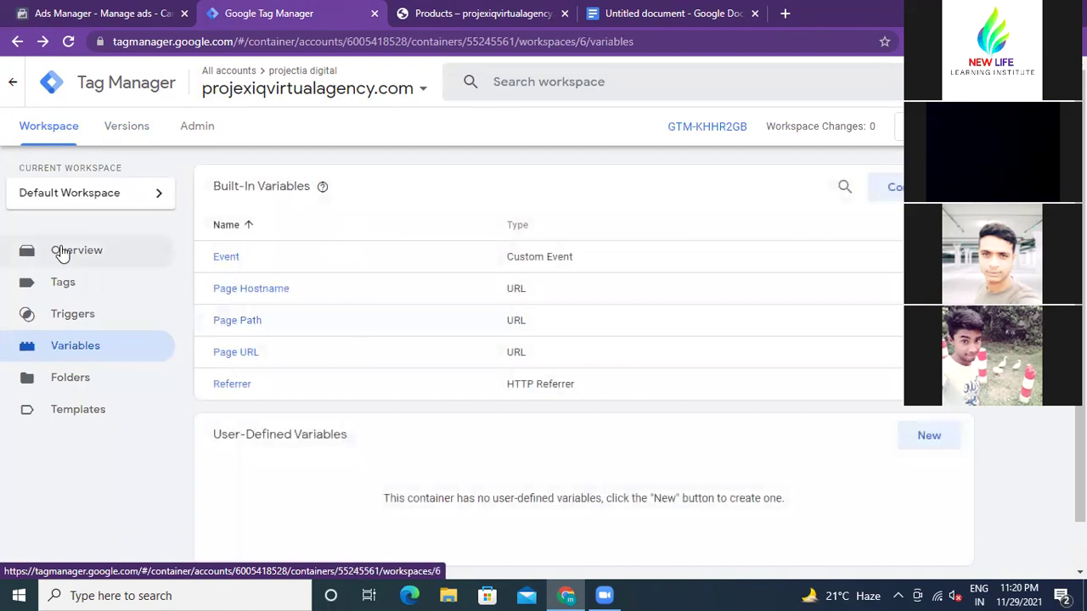
click(15, 42)
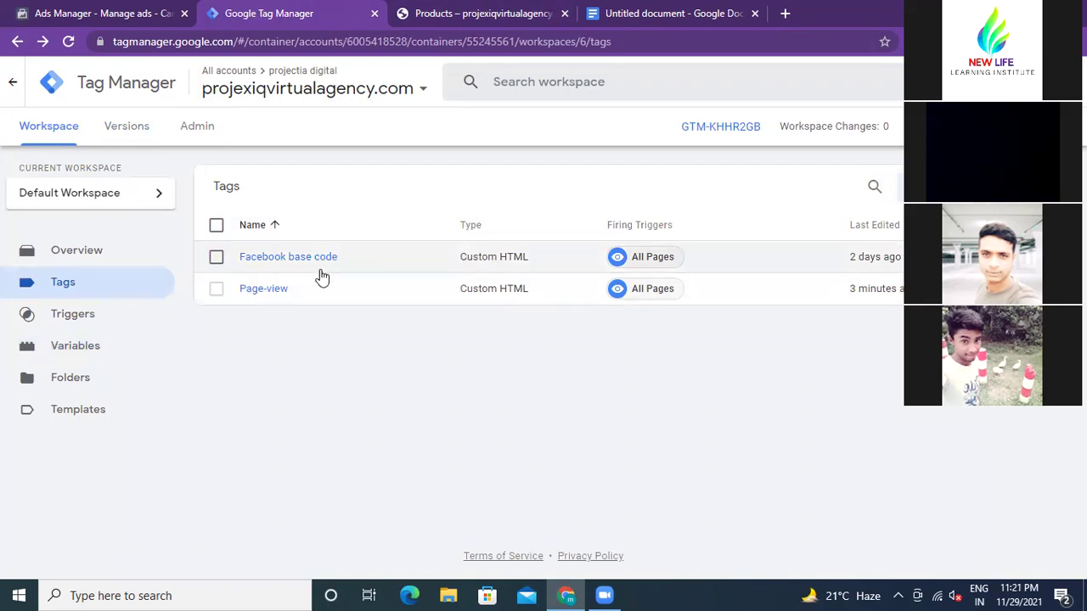
click(419, 293)
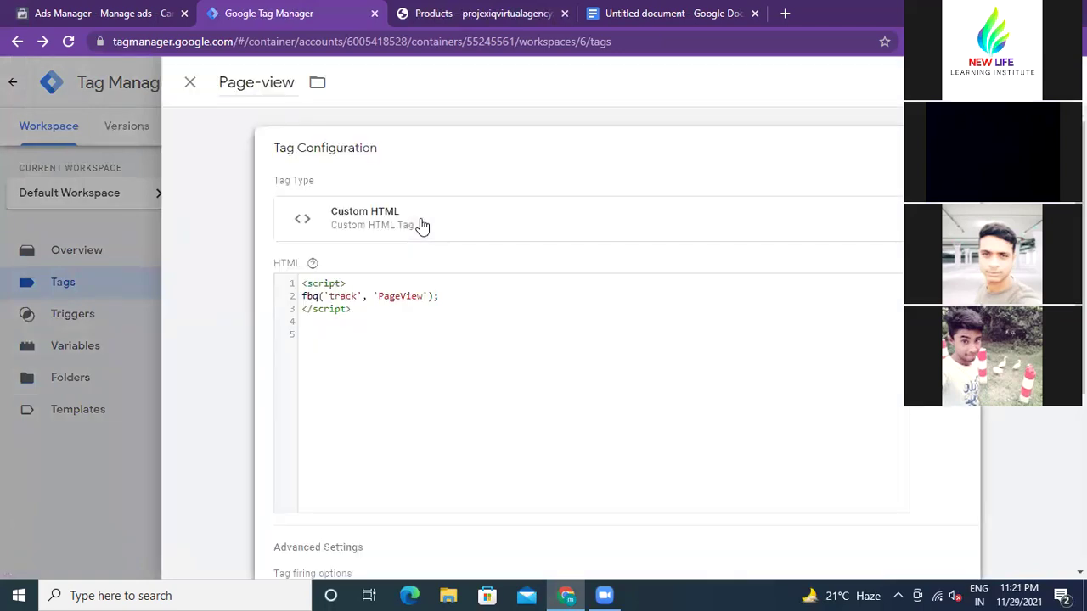
click(190, 83)
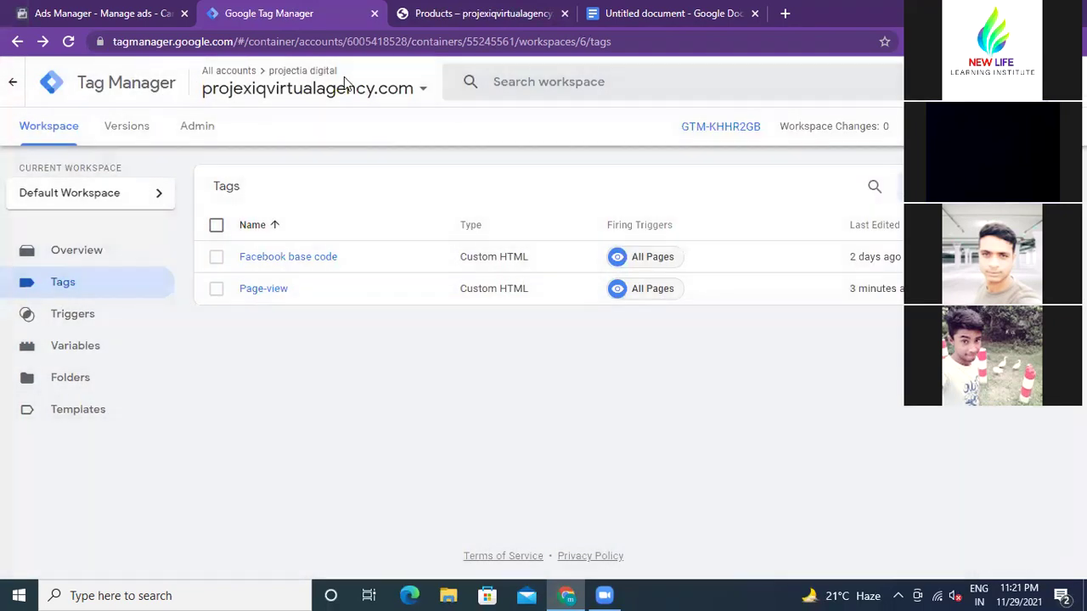
- Switch to the website and browse the full range of product listings on its Shop page
click(533, 15)
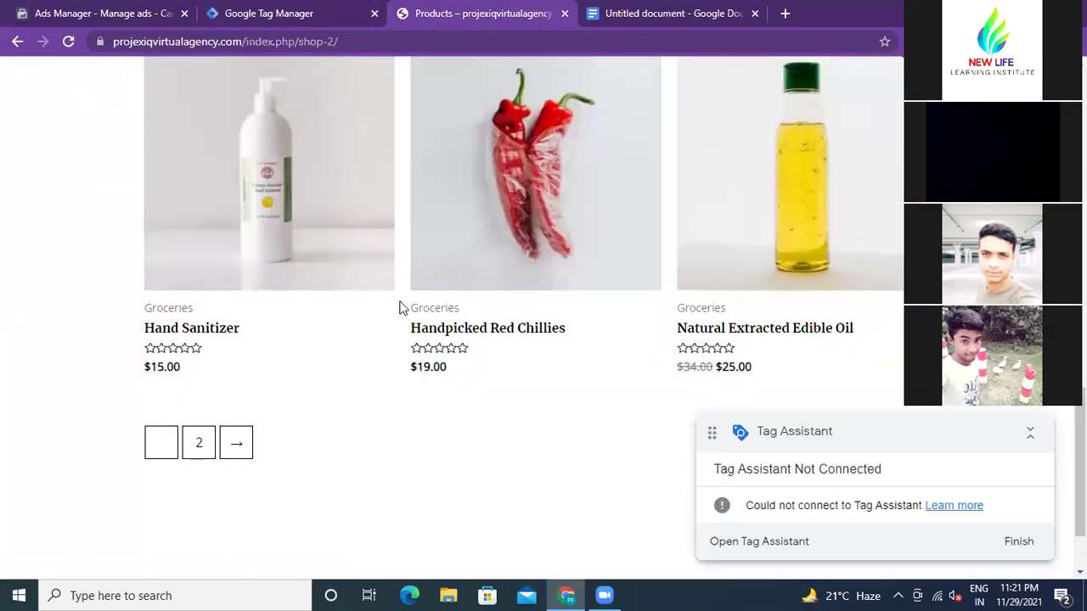
scroll(401, 307, up, 2)
scroll(402, 308, up, 2)
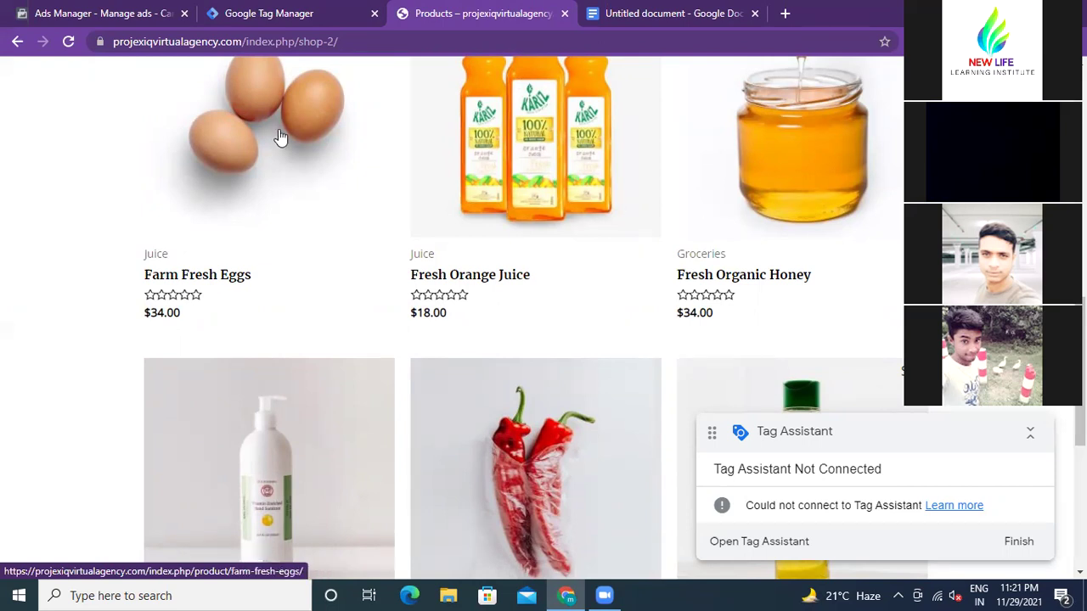
click(253, 12)
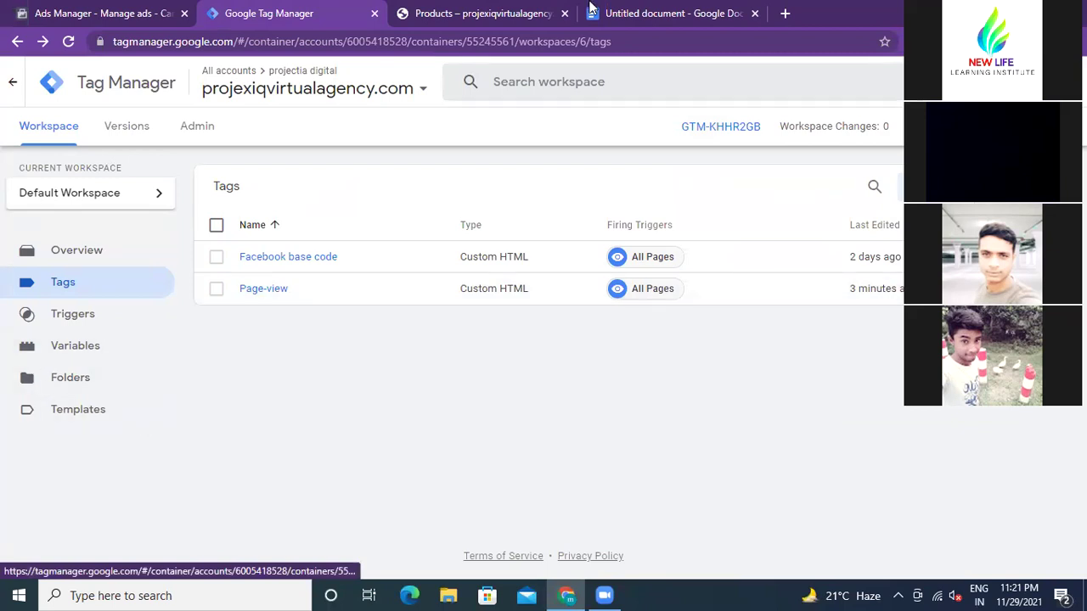
key(ctrl+Tab)
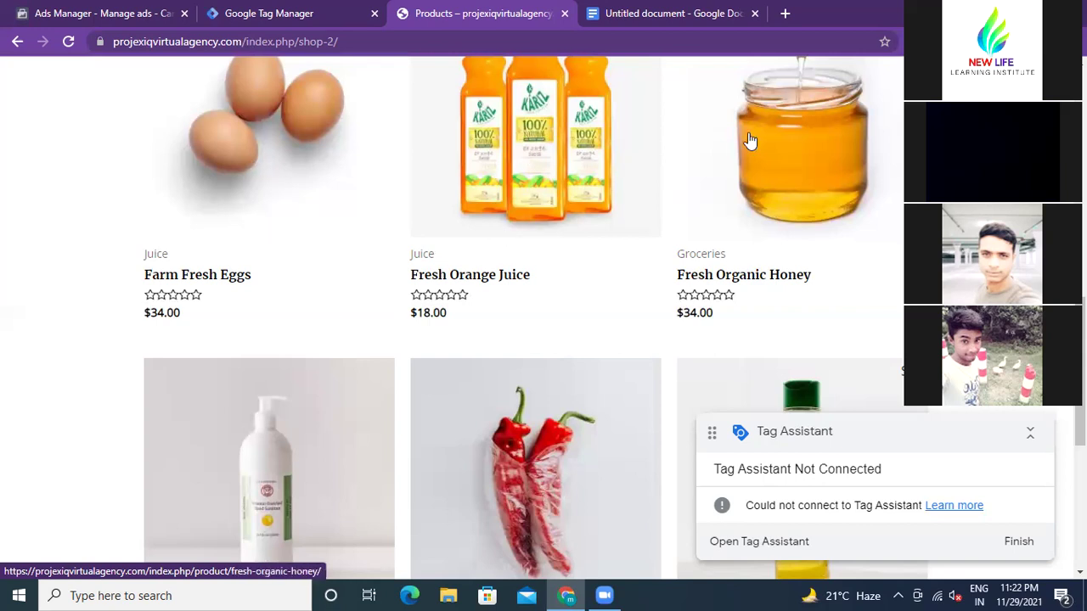
scroll(653, 114, up, 3)
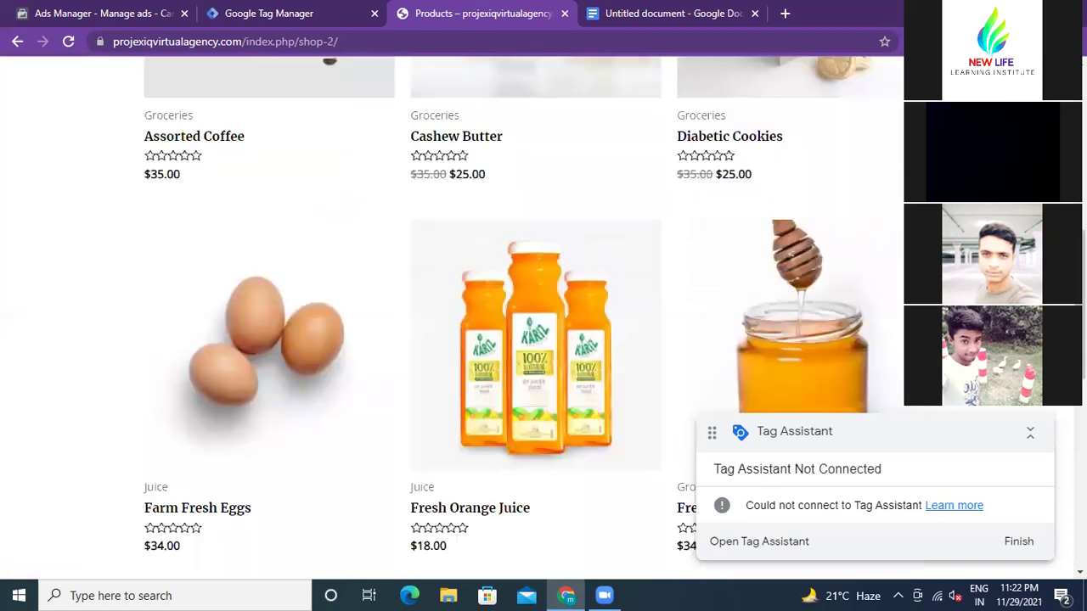
scroll(522, 314, up, 5)
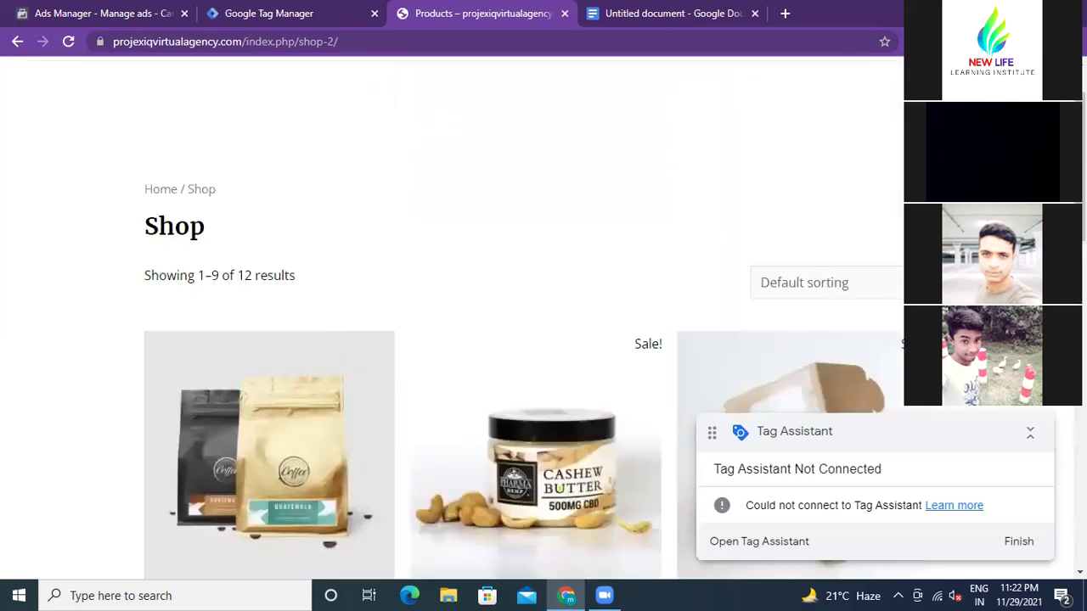
scroll(474, 320, down, 3)
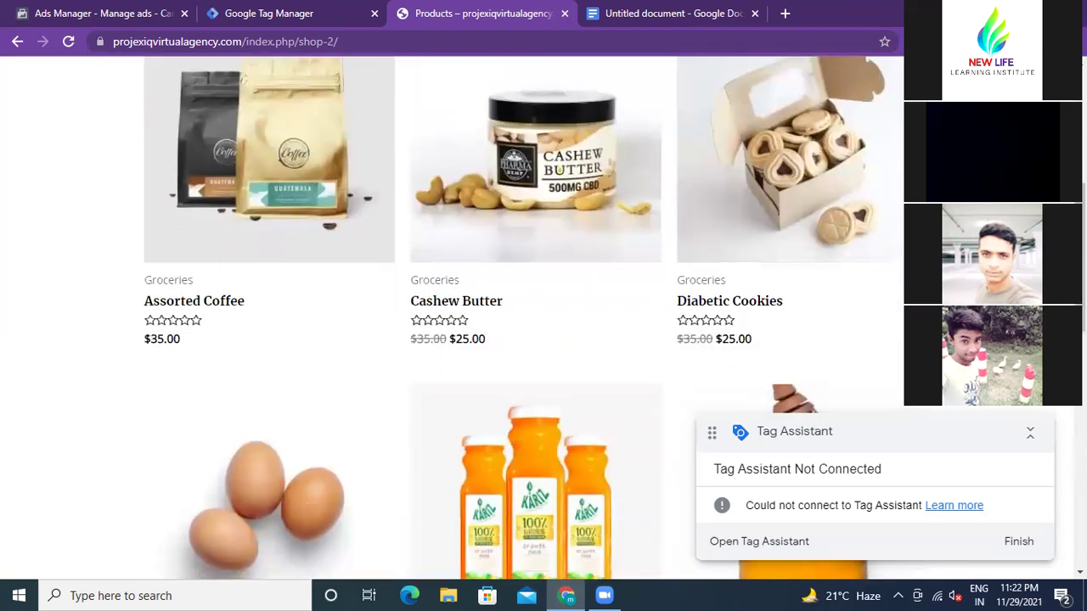
scroll(559, 169, down, 2)
scroll(522, 317, down, 3)
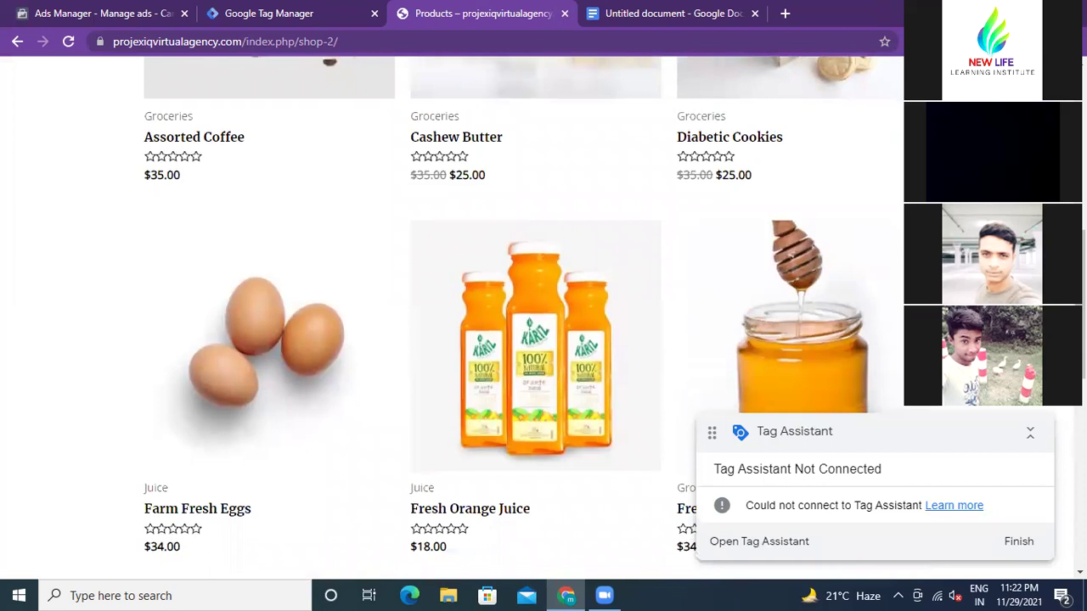
scroll(522, 318, down, 2)
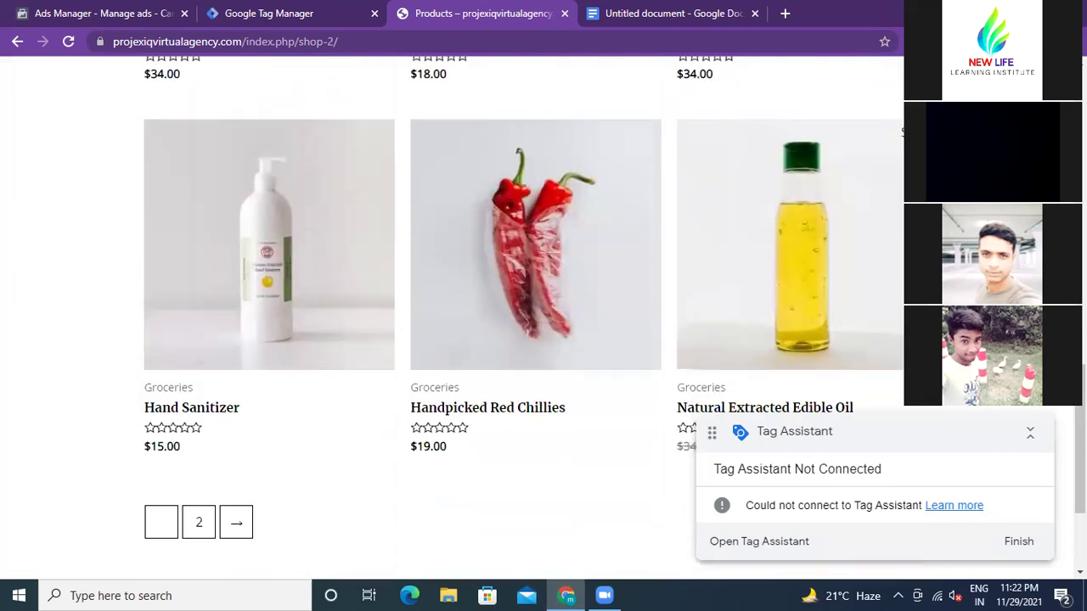
scroll(558, 88, up, 6)
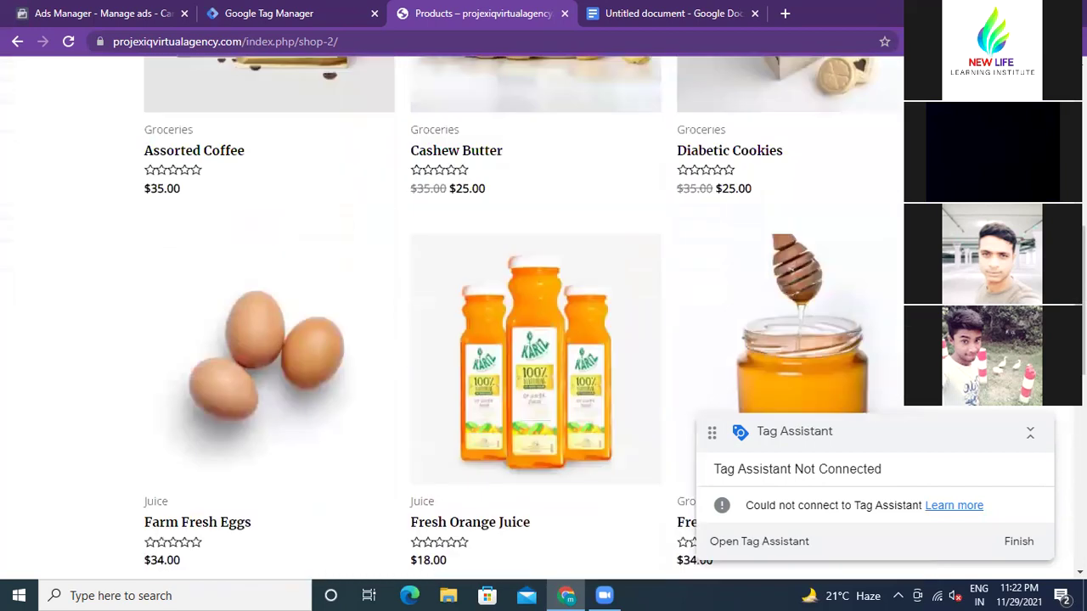
scroll(557, 88, up, 3)
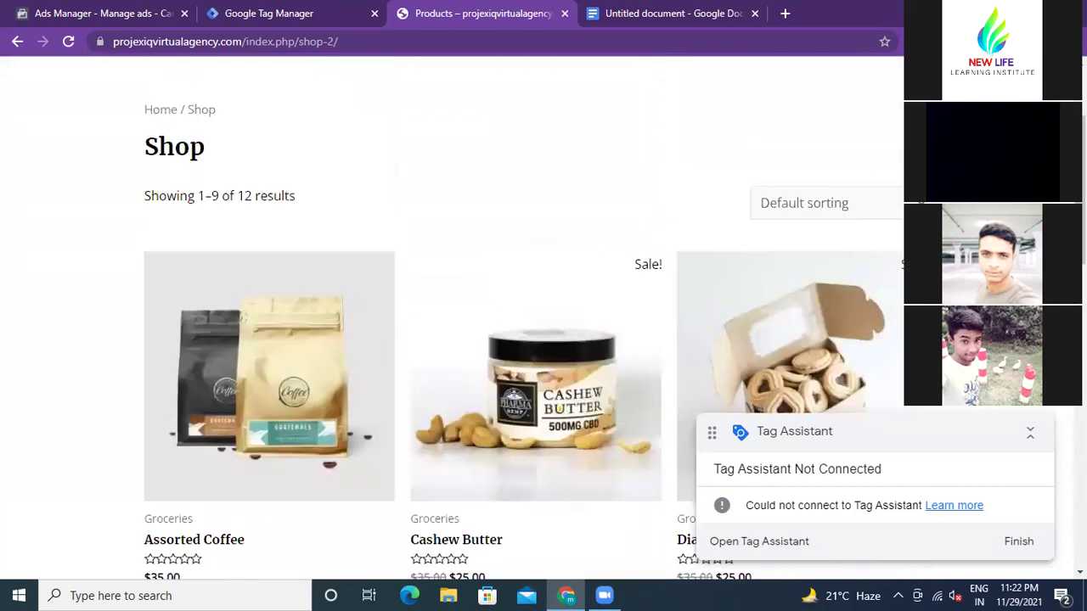
scroll(558, 409, up, 2)
scroll(558, 409, down, 2)
scroll(318, 160, down, 5)
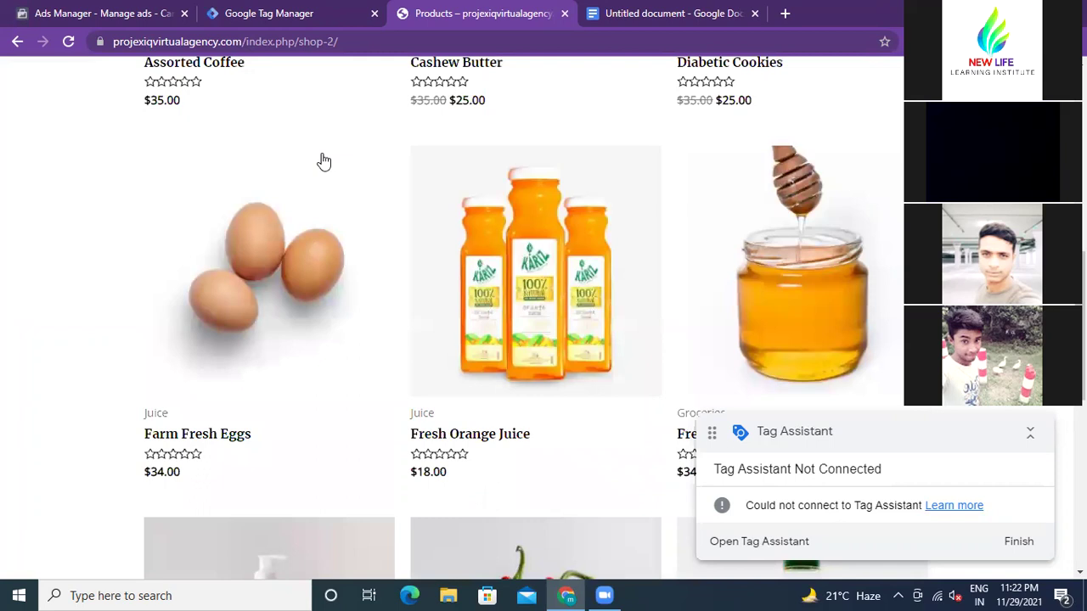
scroll(682, 124, up, 3)
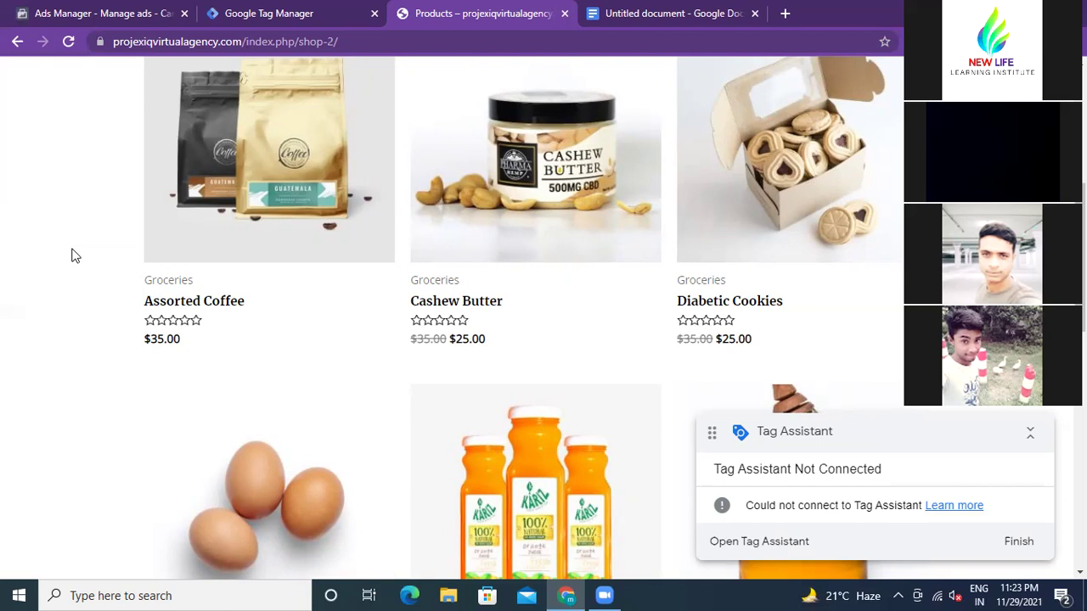
scroll(72, 255, up, 3)
scroll(73, 252, up, 1)
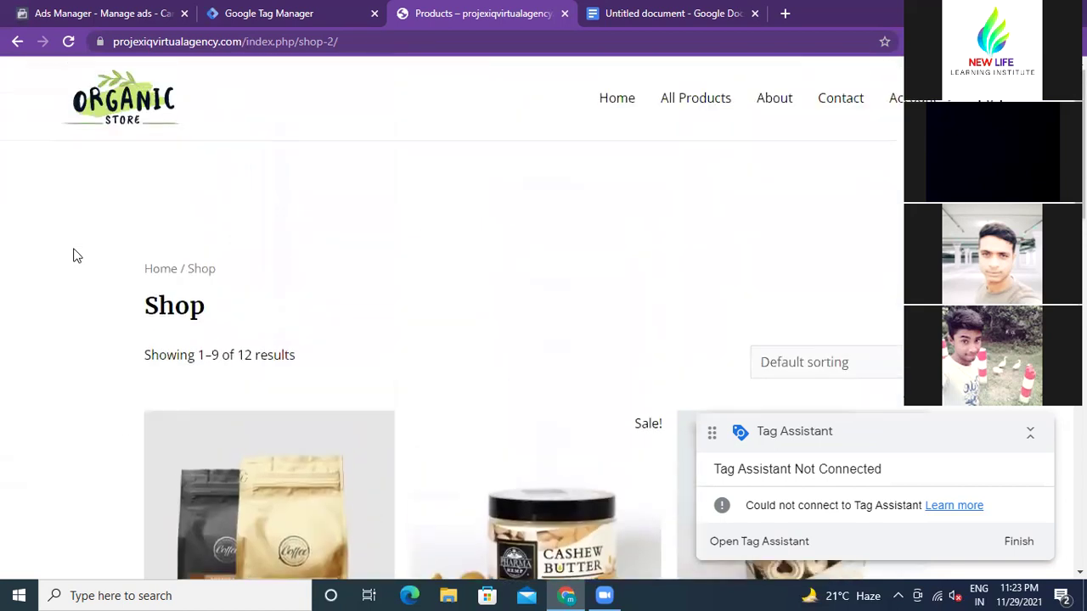
click(288, 14)
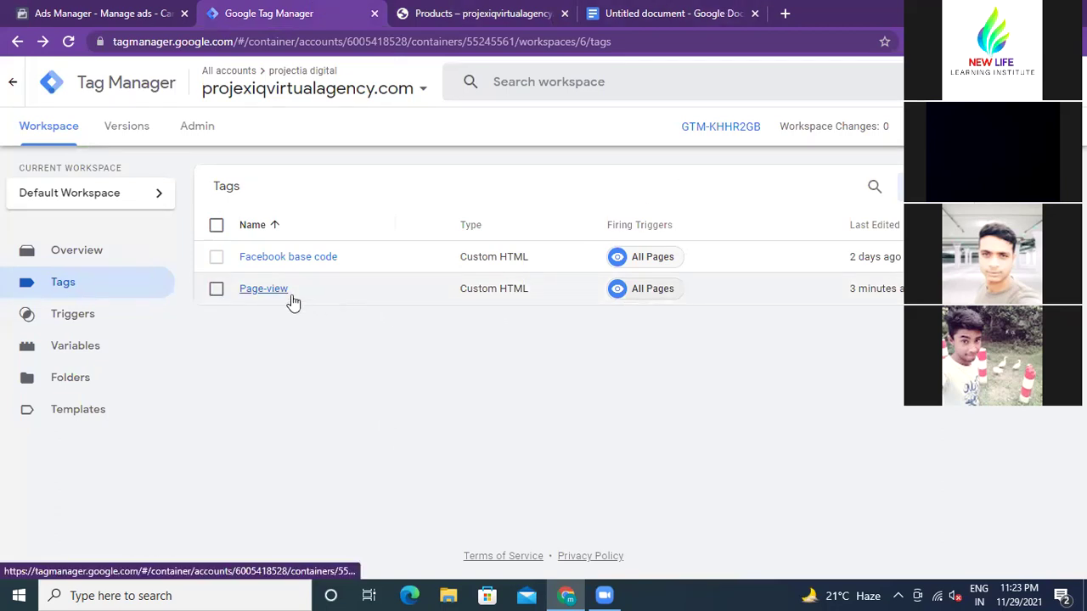
click(216, 289)
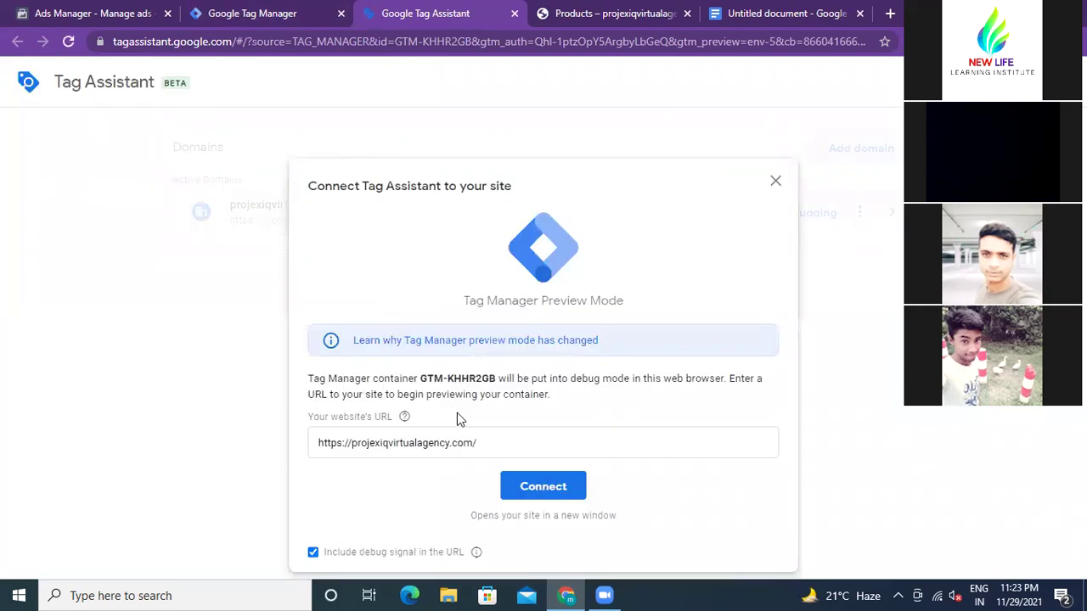
click(542, 489)
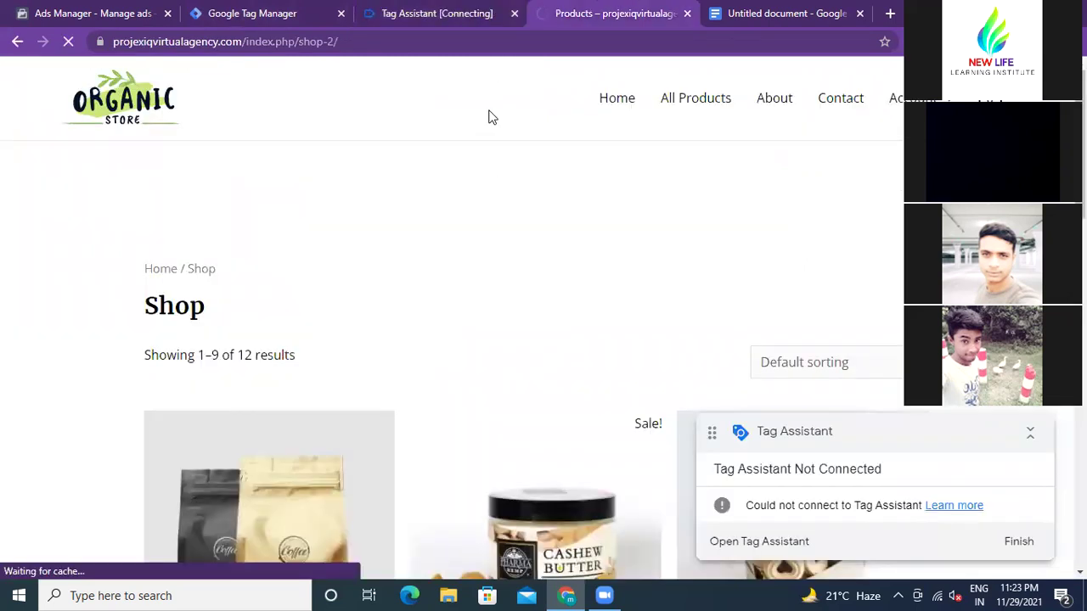
- Check the debug connection in both Tag Assistant and the website, and close Tag Assistant
click(446, 15)
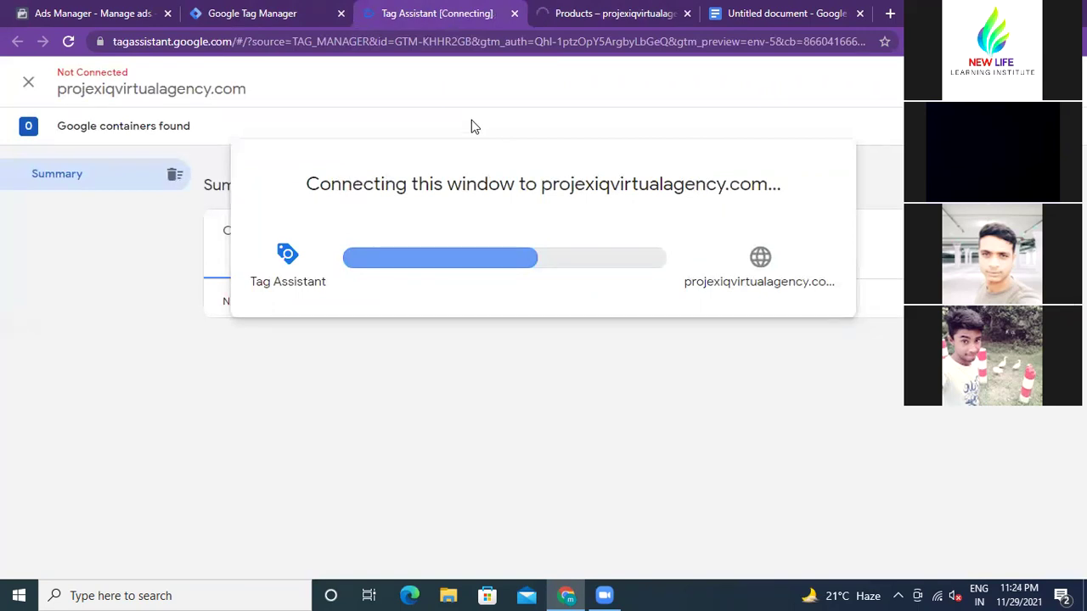
click(638, 16)
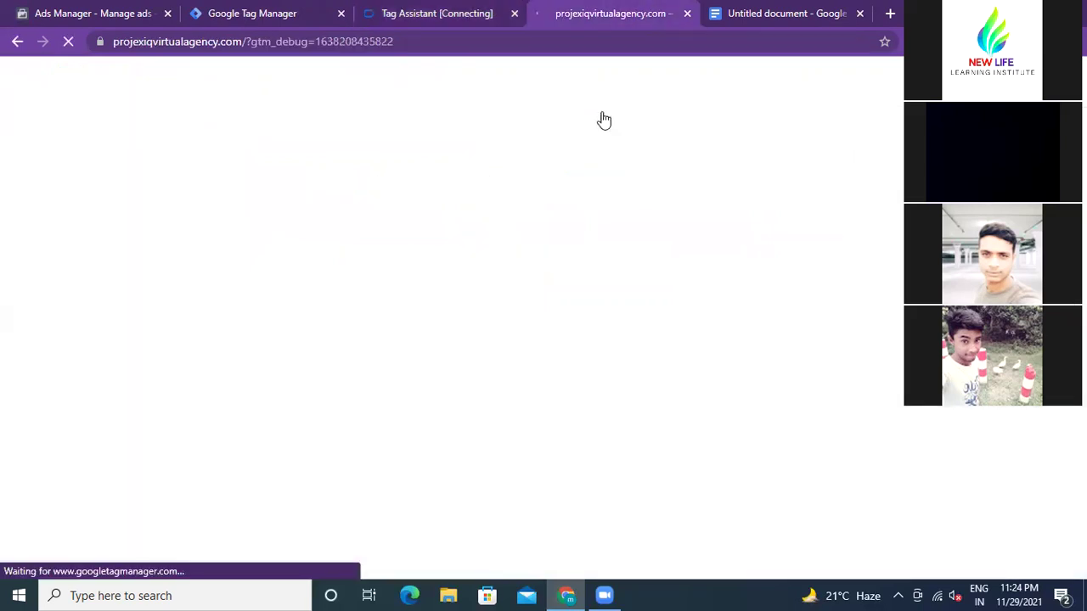
click(431, 15)
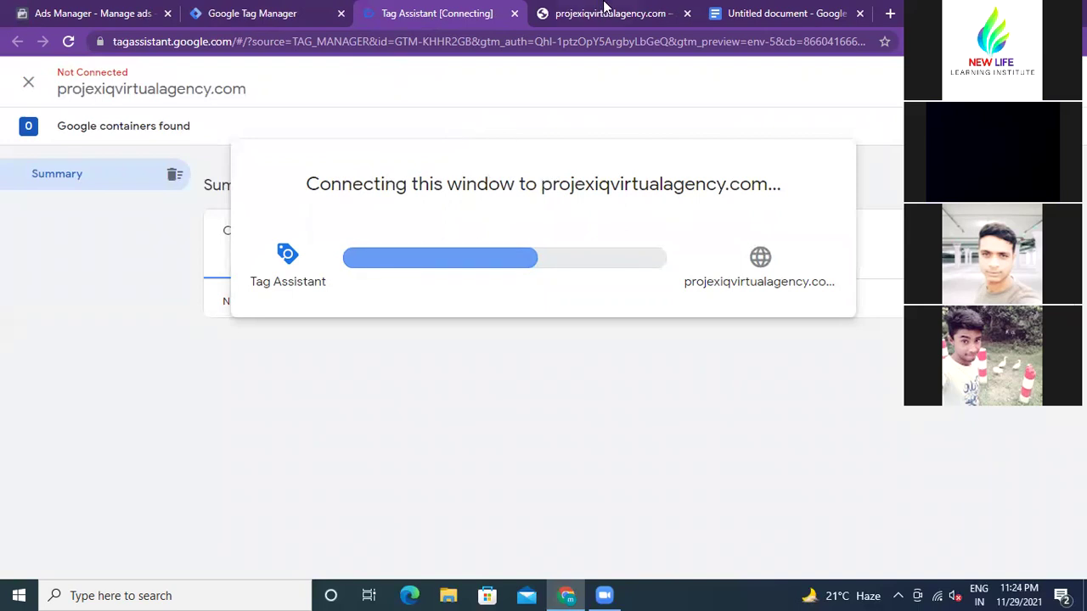
click(601, 13)
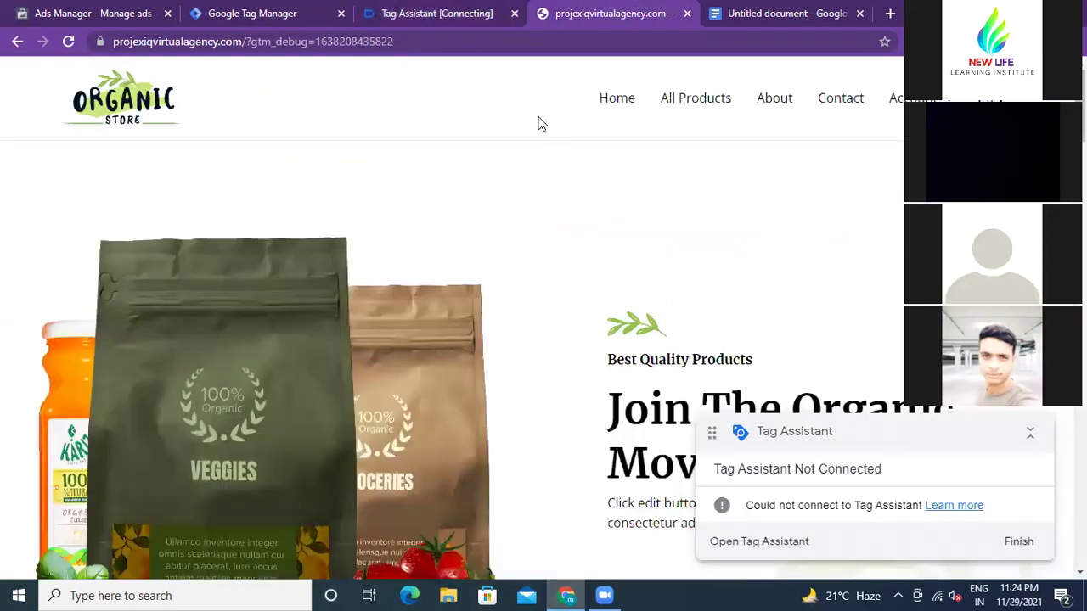
click(416, 15)
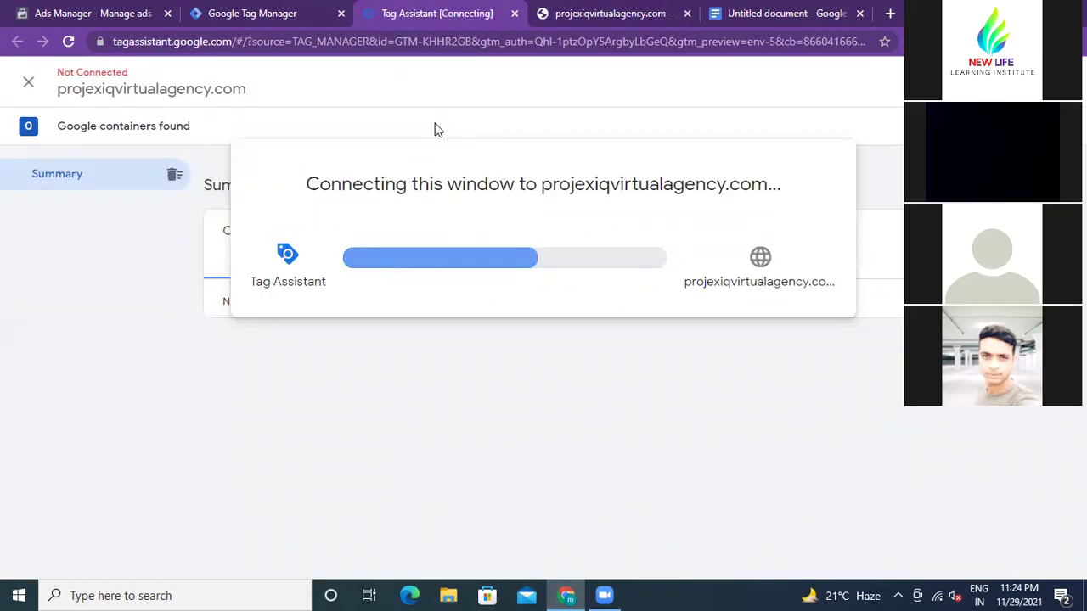
click(599, 17)
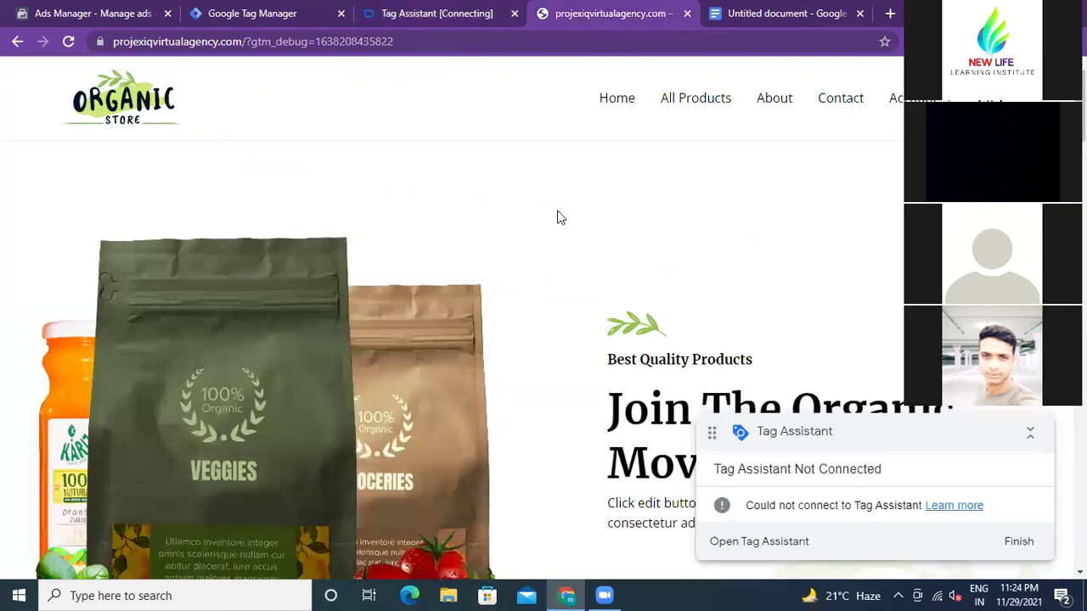
click(414, 14)
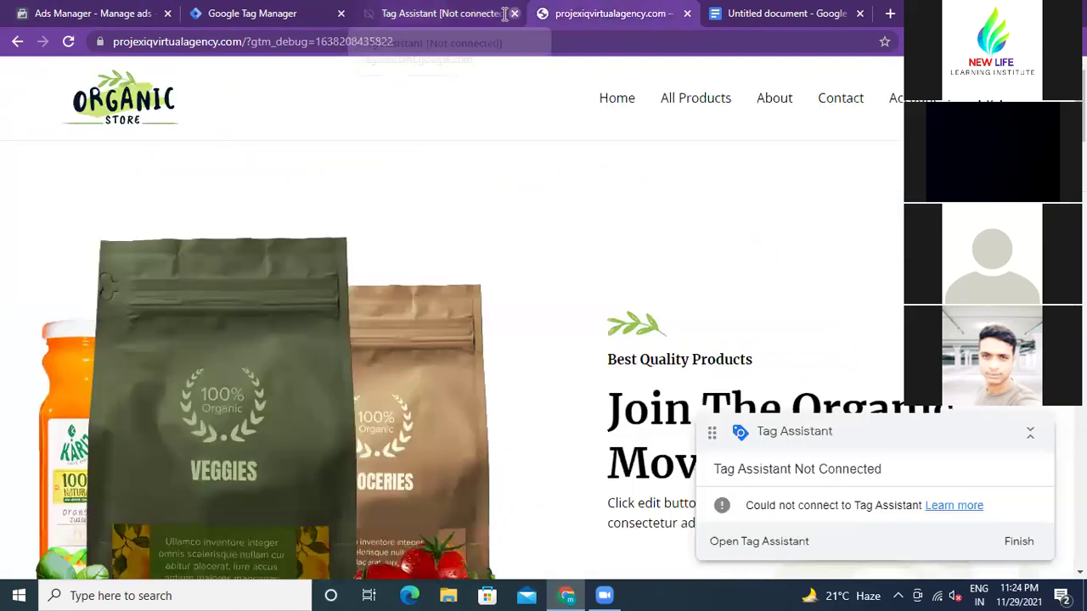
click(514, 14)
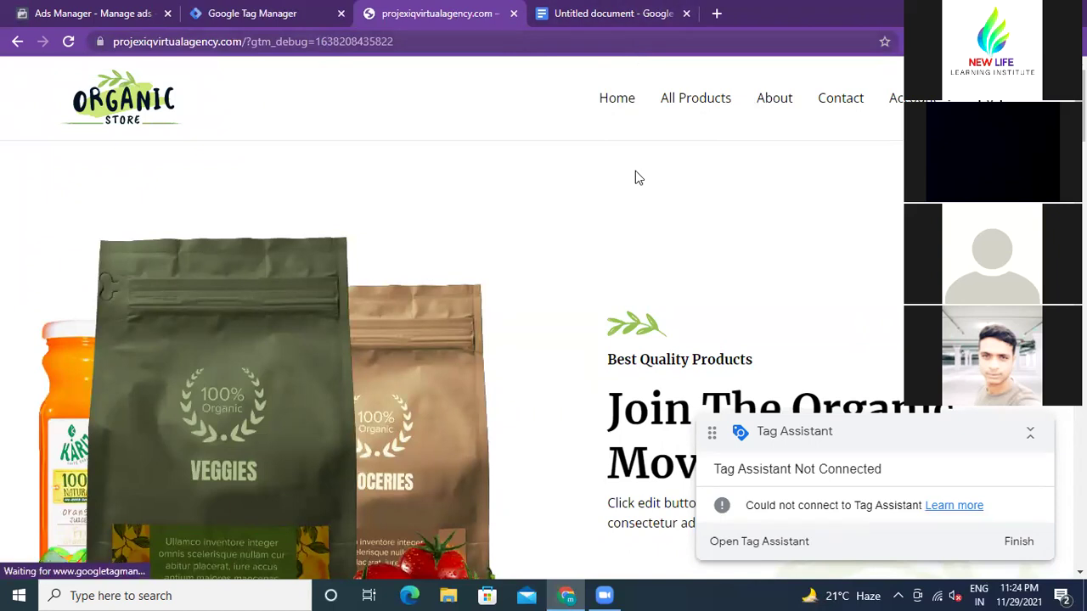
- Switch to Google Tag Manager and clear the selection of the Page-view tag in the tags list
click(285, 15)
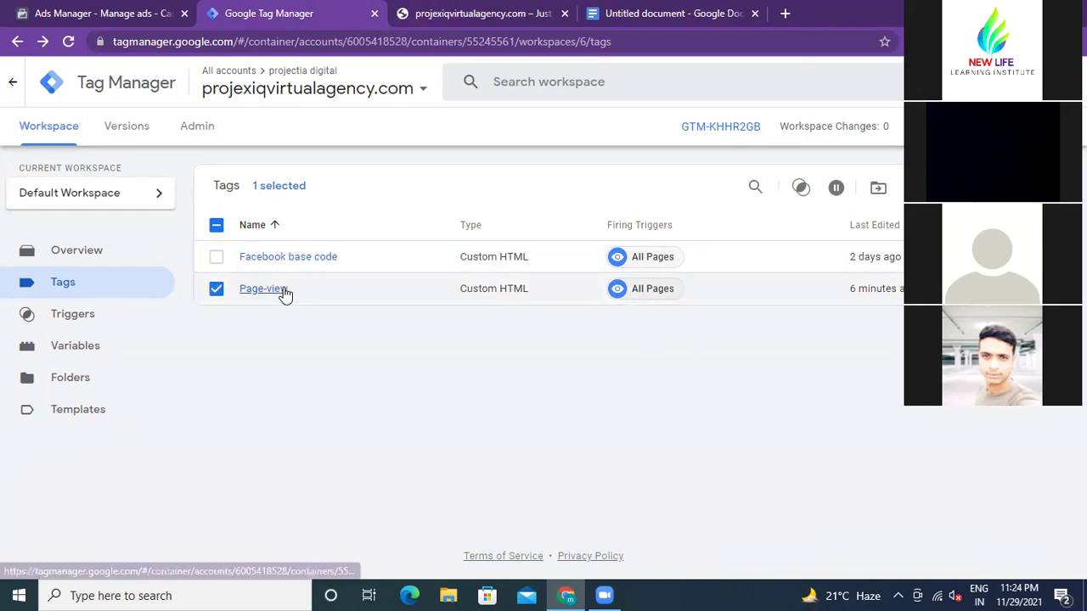
click(217, 289)
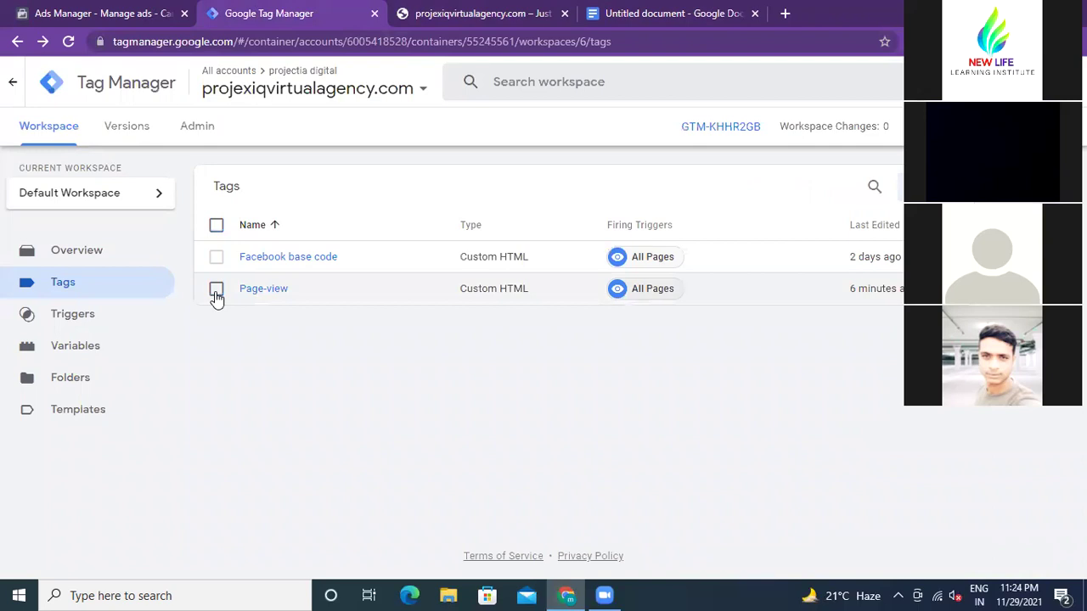
click(217, 291)
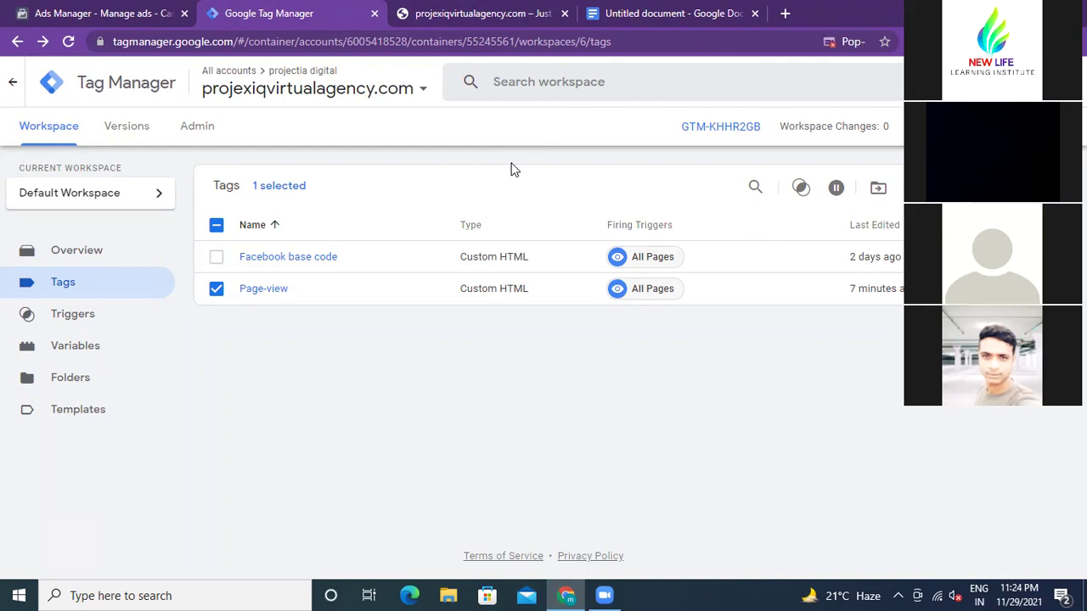
click(215, 290)
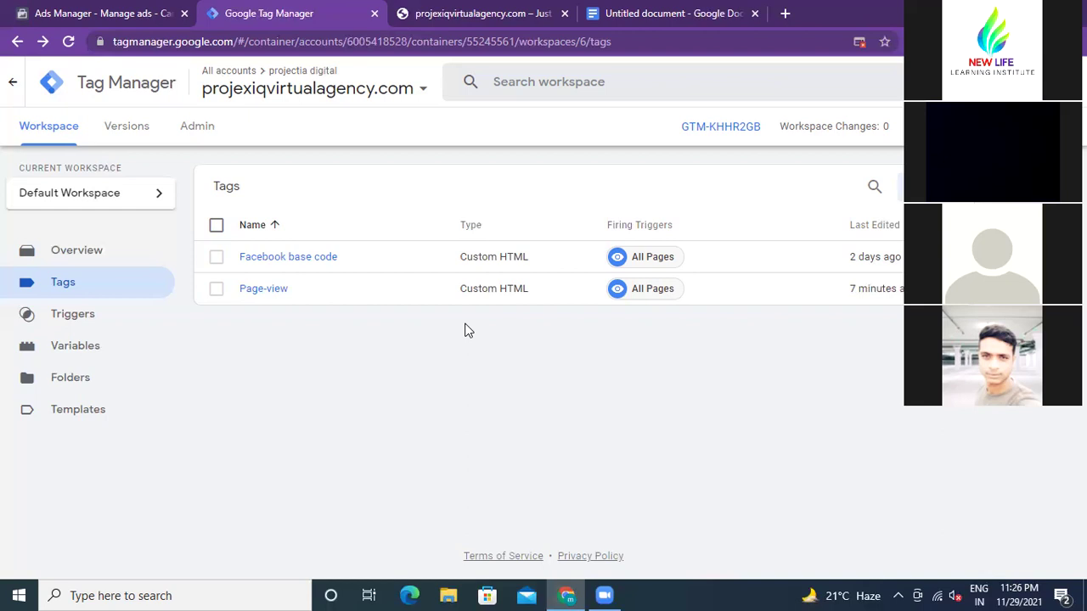
- Review the container's workspace overview and the list of Tag Manager accounts and containers
click(17, 42)
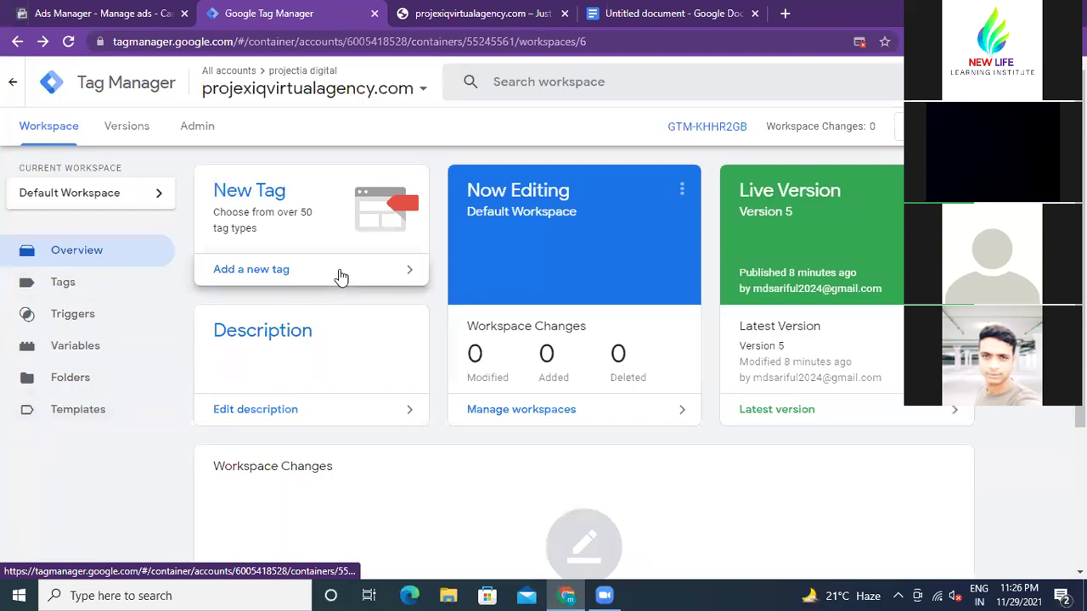
scroll(337, 274, down, 2)
scroll(340, 276, down, 1)
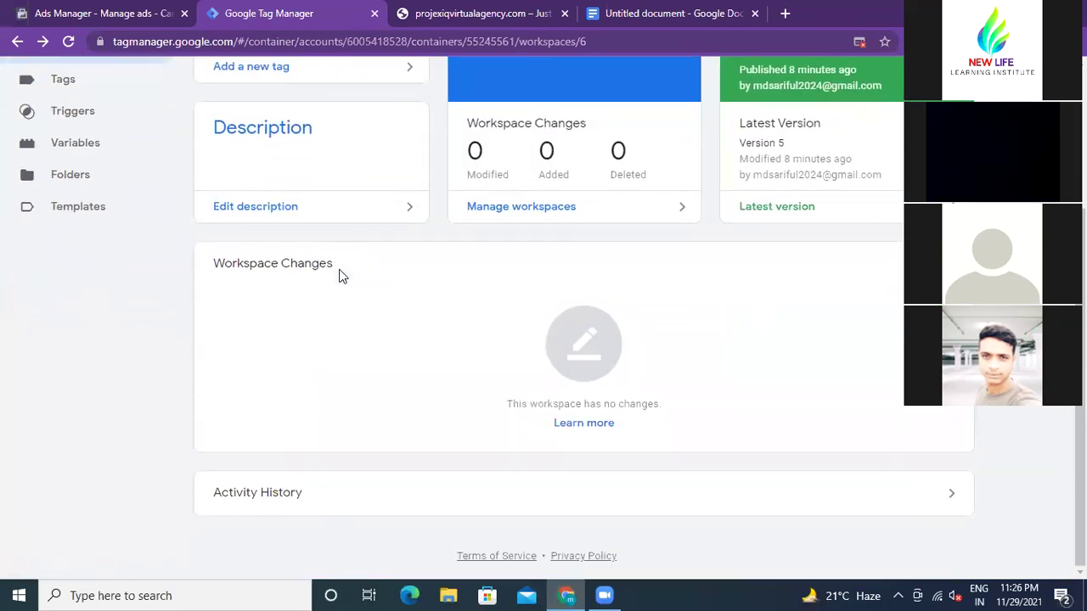
scroll(341, 276, up, 3)
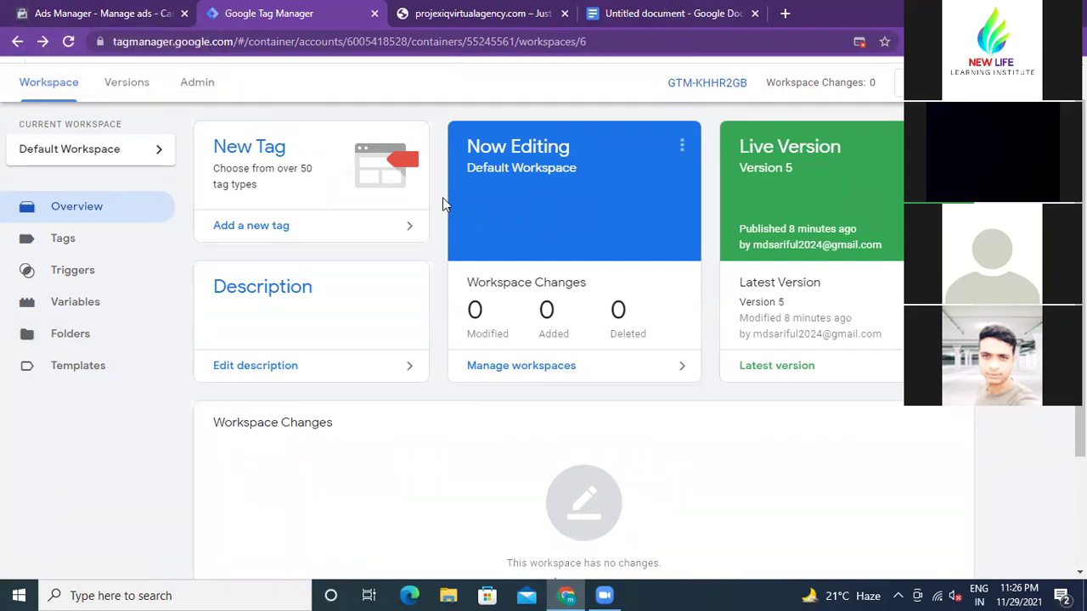
scroll(443, 202, down, 2)
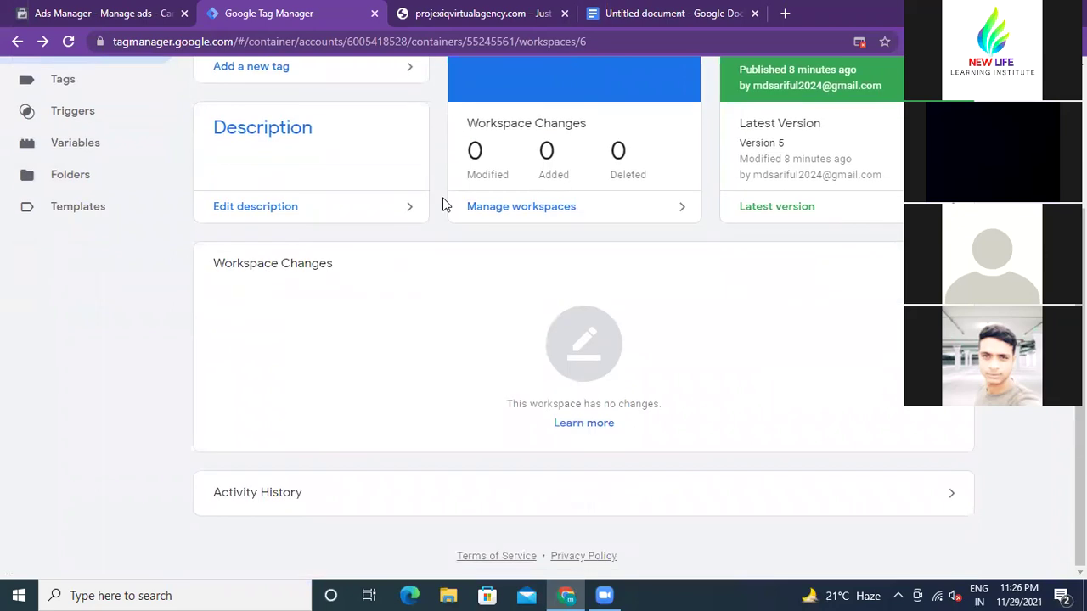
scroll(442, 204, up, 3)
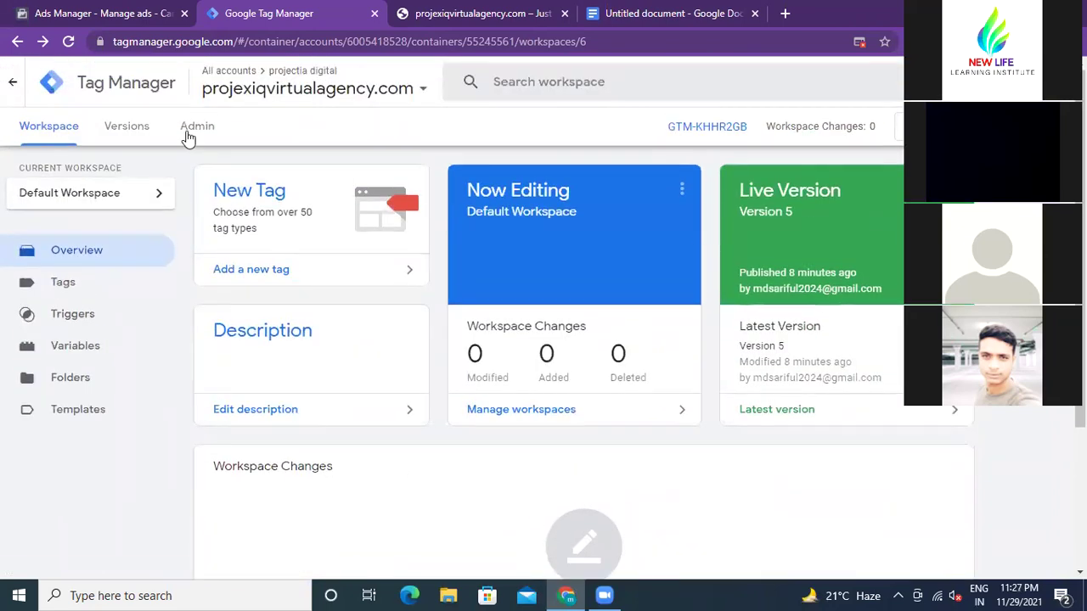
click(265, 88)
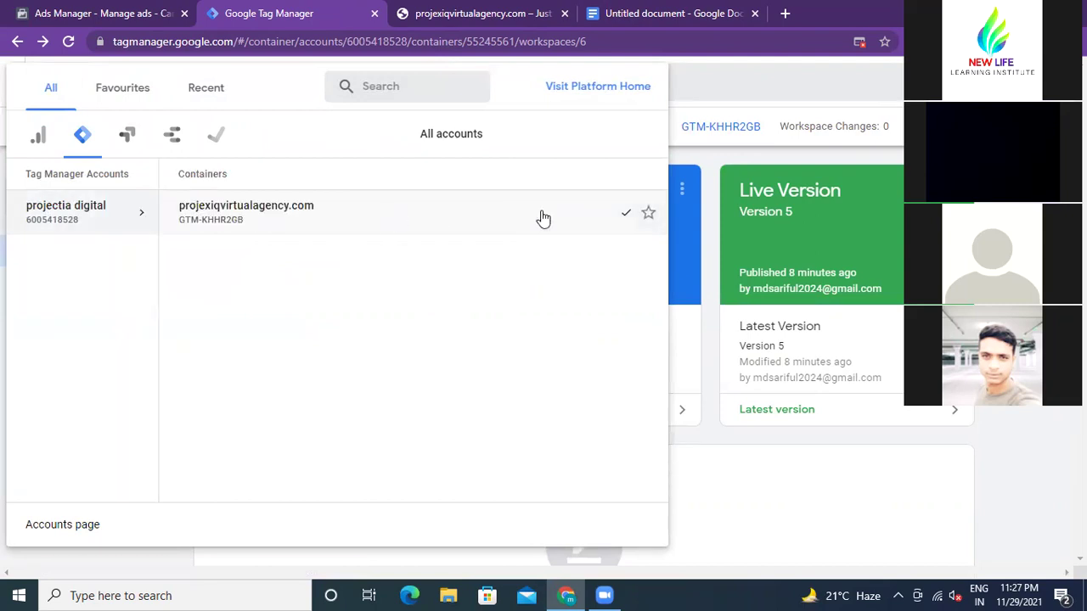
click(132, 254)
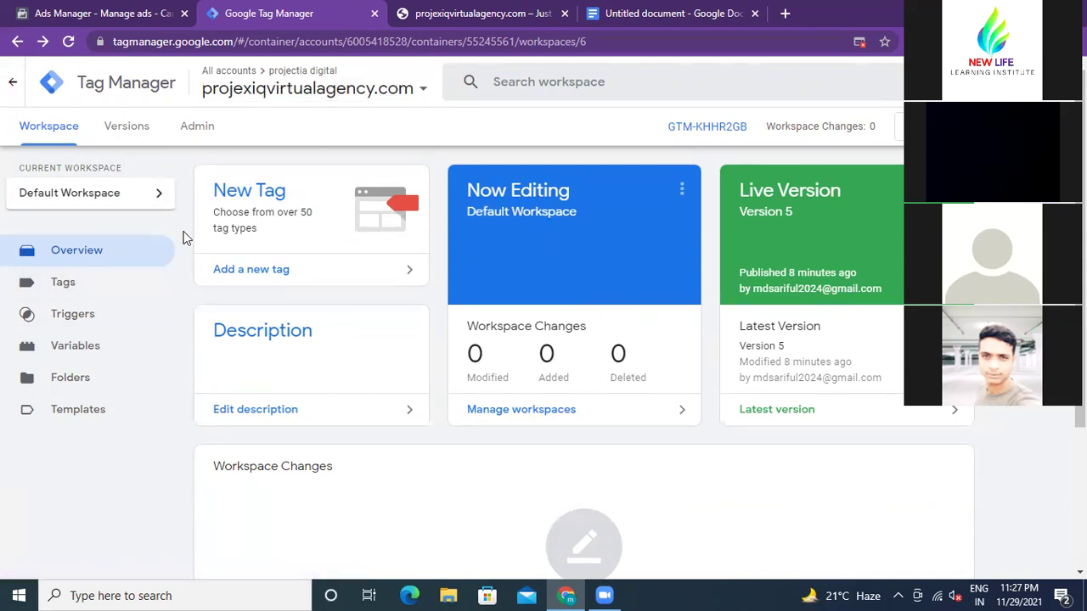
- Check the open Ads Manager, website and Tag Manager pages, and close the Google Docs document containing the Facebook pixel code
click(87, 17)
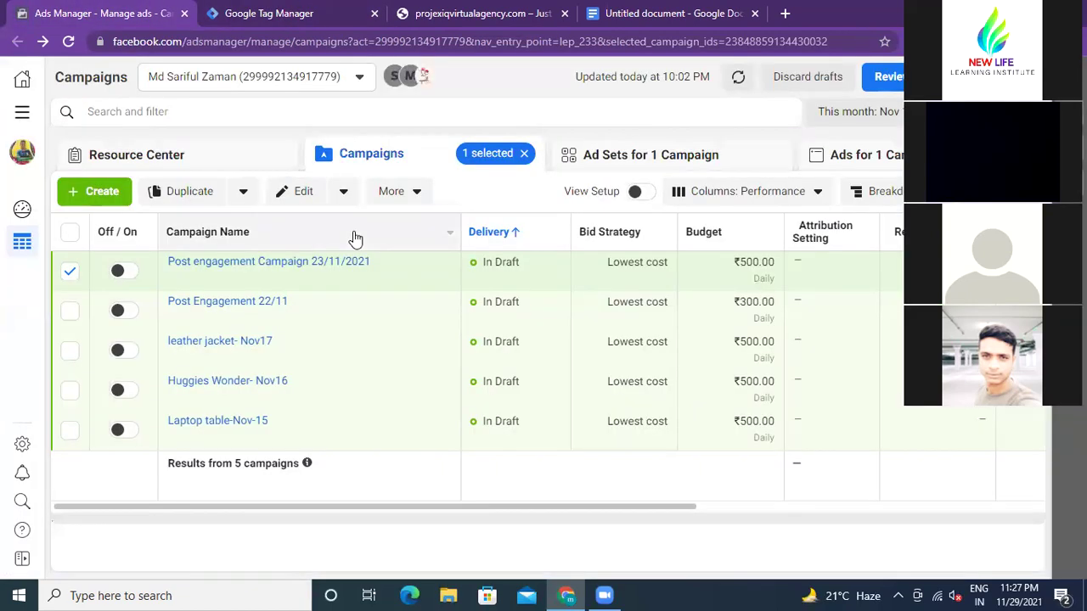
click(455, 10)
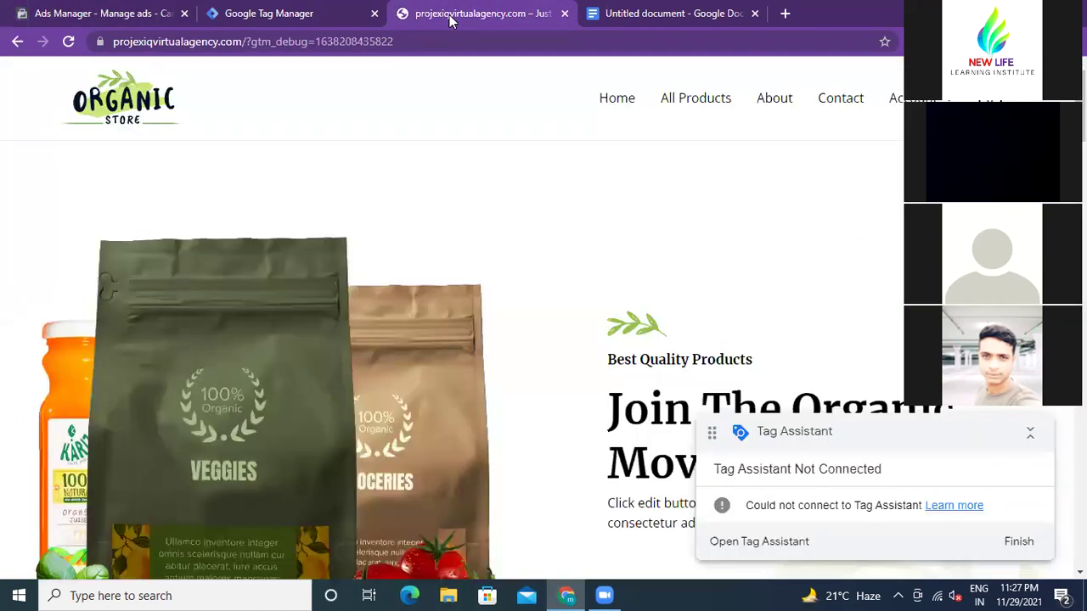
click(301, 19)
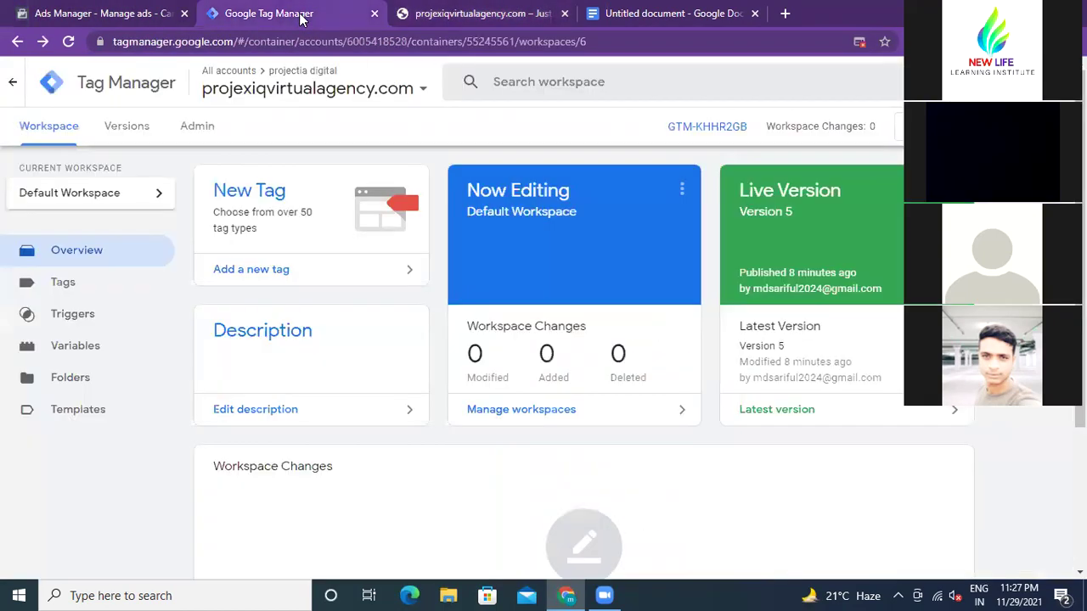
click(669, 15)
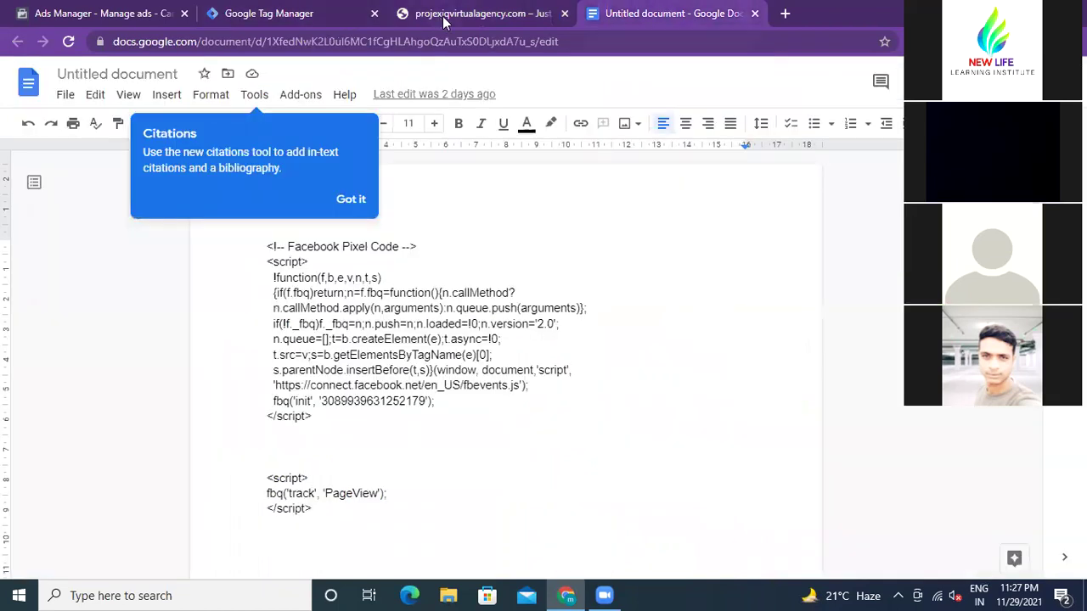
click(444, 19)
click(755, 14)
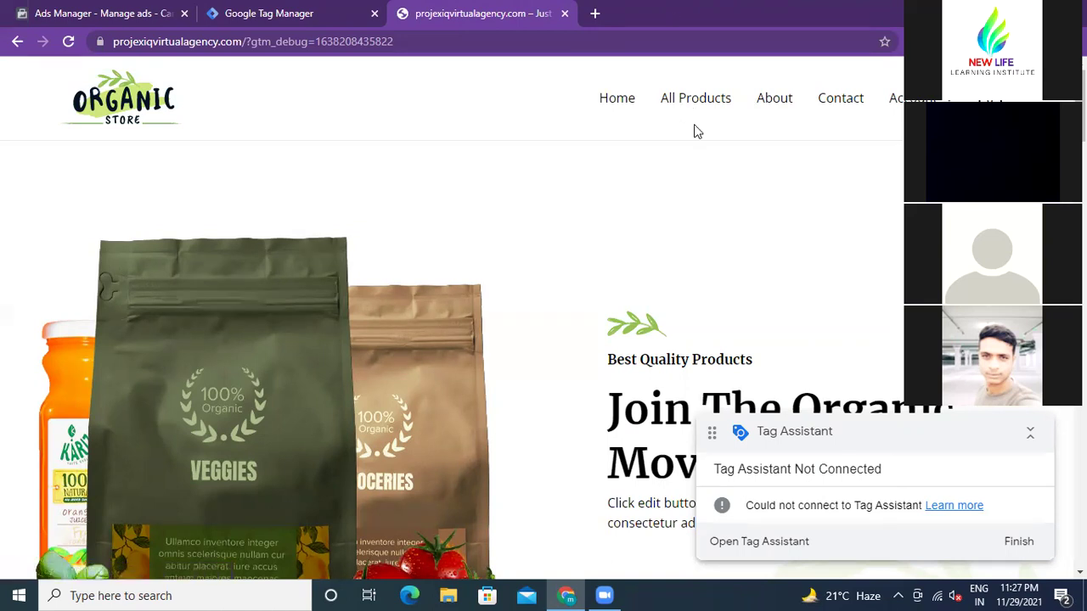
scroll(624, 194, down, 1)
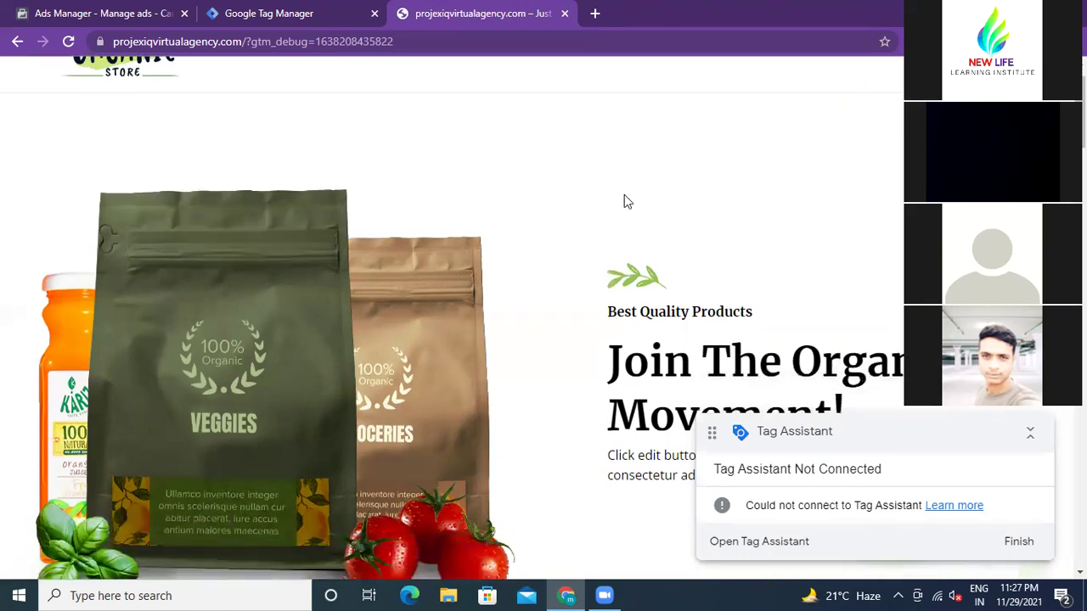
scroll(624, 201, down, 2)
scroll(626, 201, down, 2)
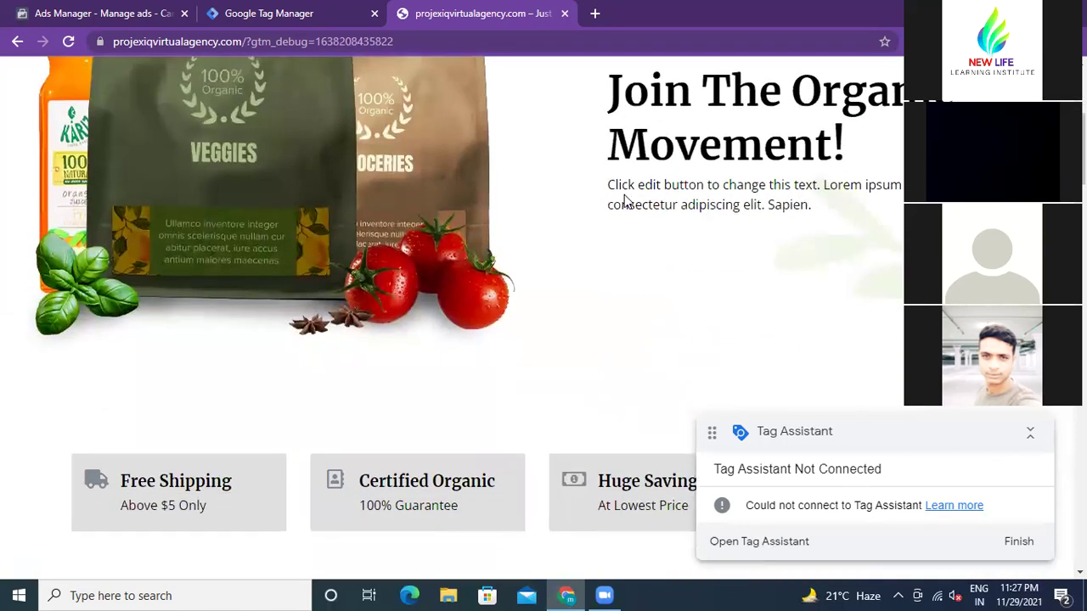
scroll(625, 201, up, 4)
scroll(624, 201, up, 1)
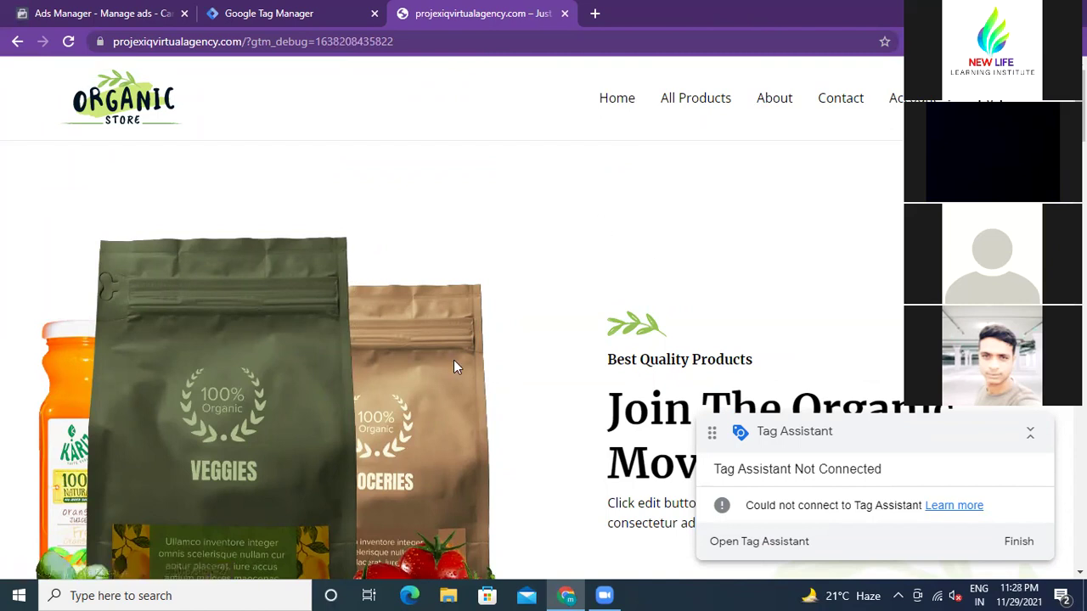
- Switch to Ads Manager, open Events Manager and review the events received by the Riyadh Fashion pixel
click(99, 18)
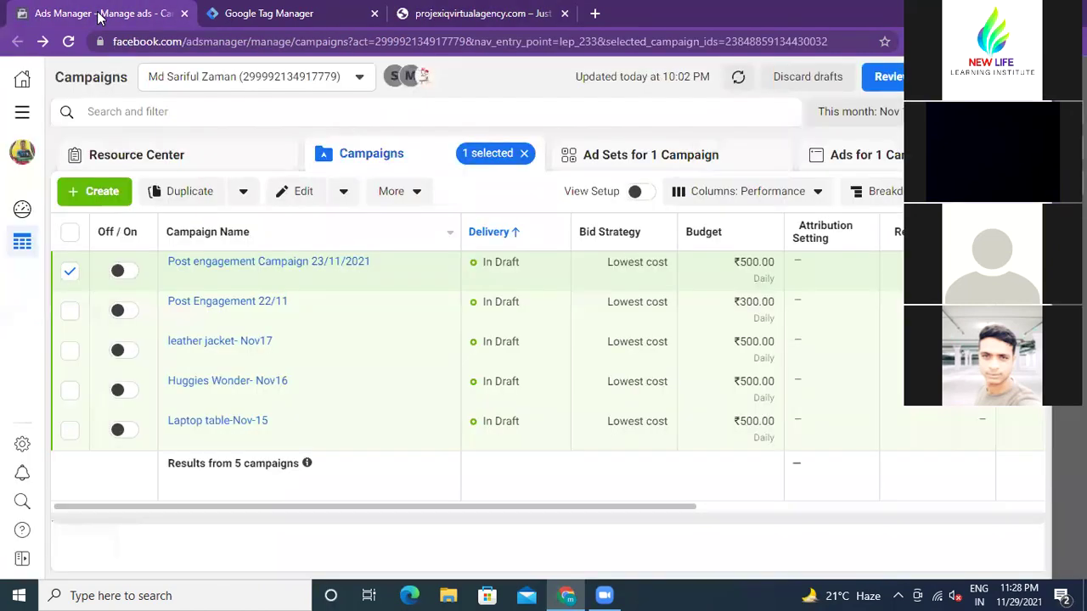
click(23, 119)
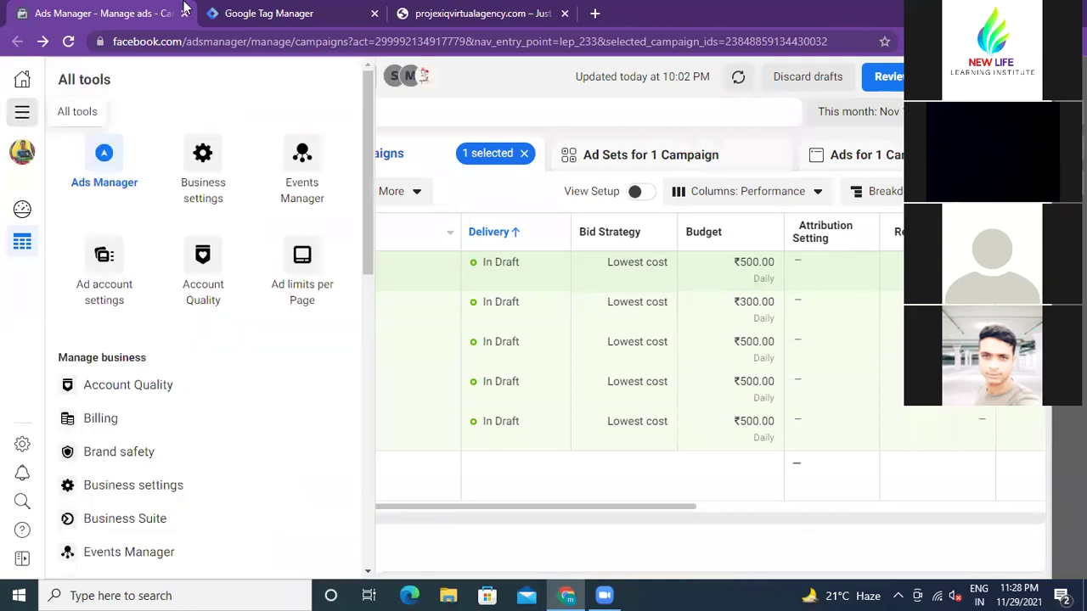
click(301, 166)
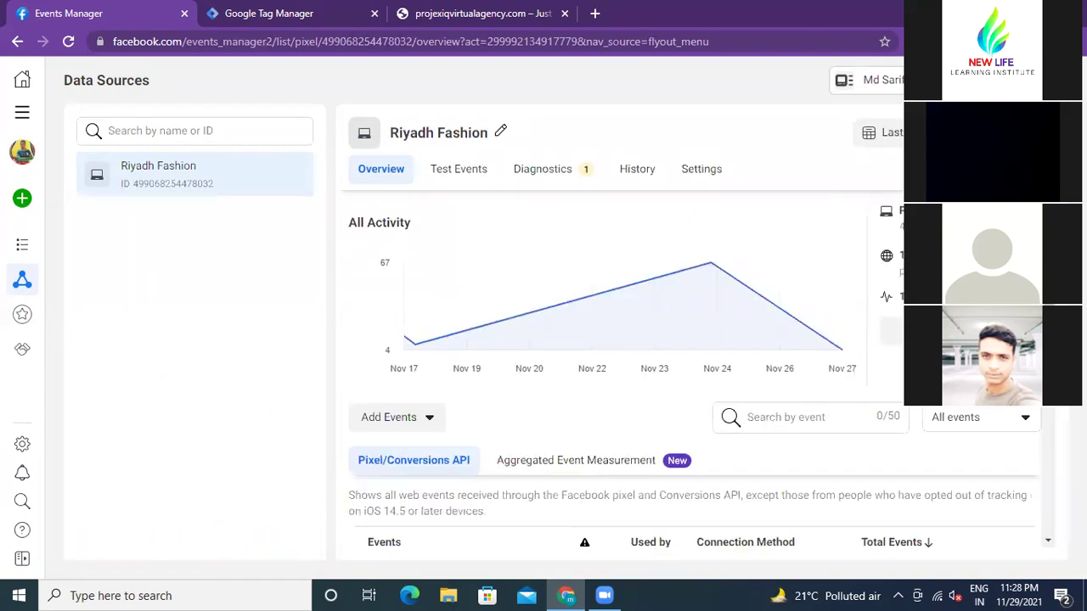
scroll(696, 374, down, 3)
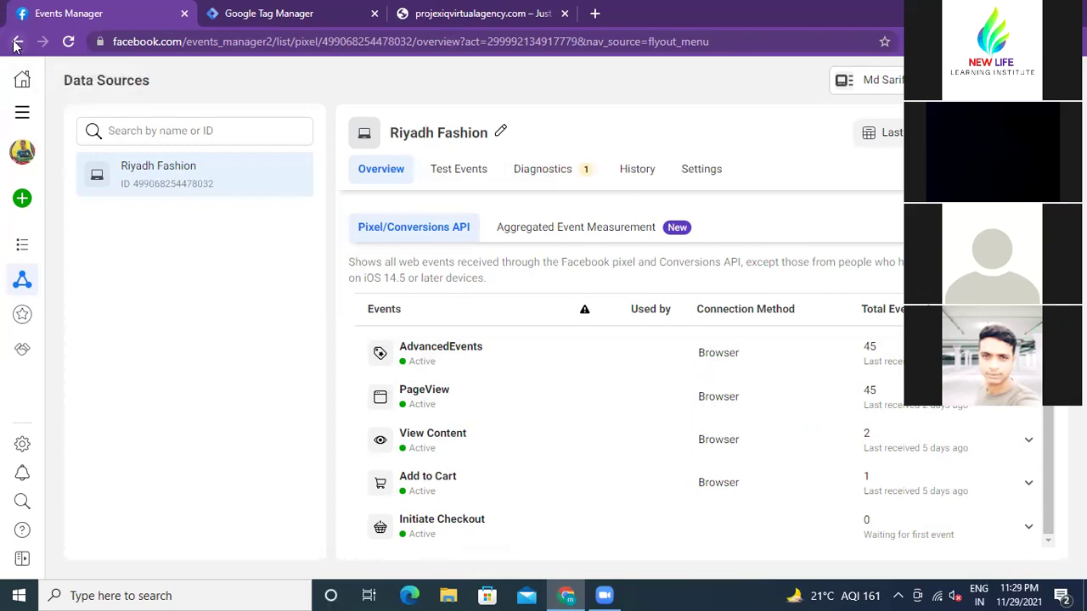
- Go from Events Manager to the Audiences tool of the ad account
click(22, 118)
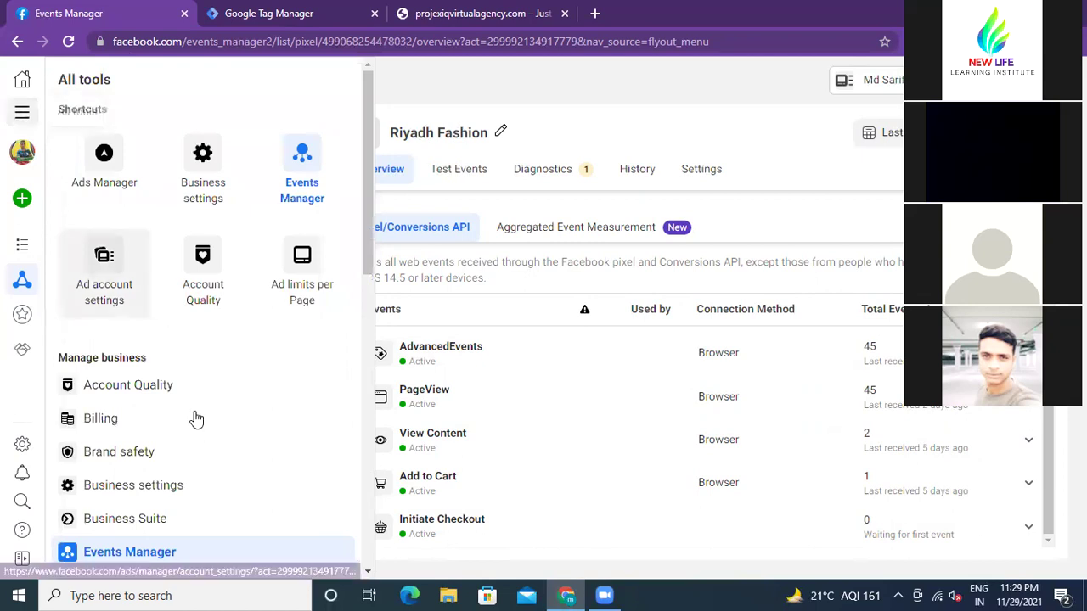
scroll(224, 395, down, 3)
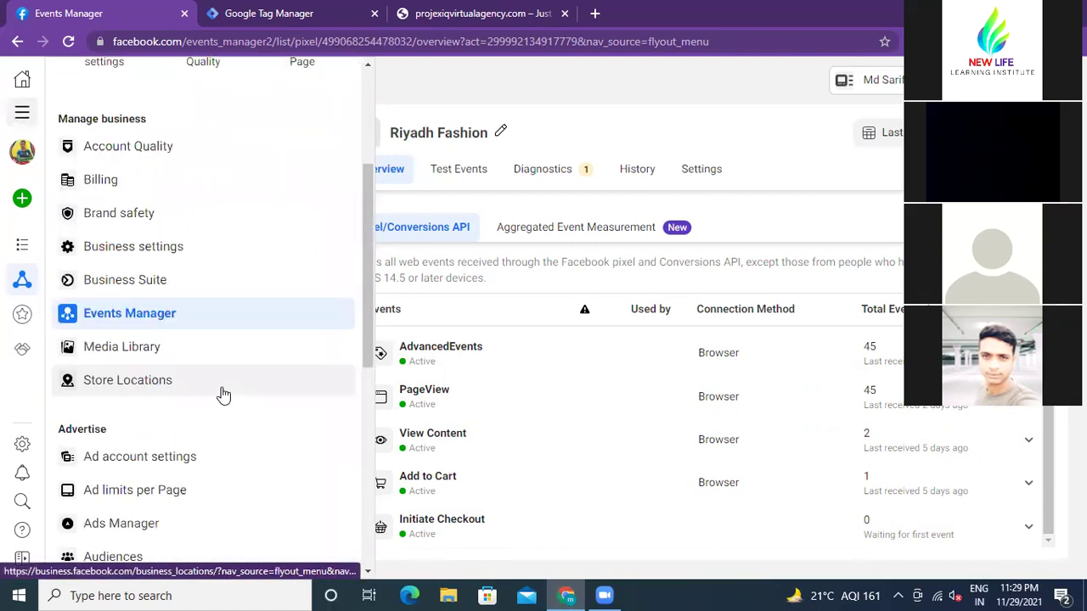
scroll(178, 504, down, 2)
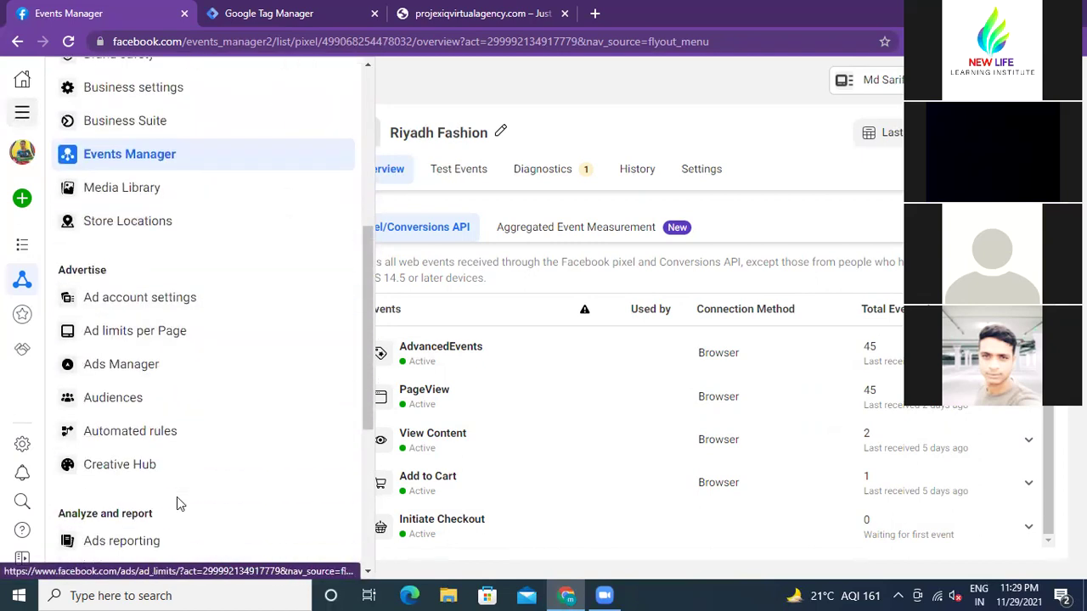
click(129, 402)
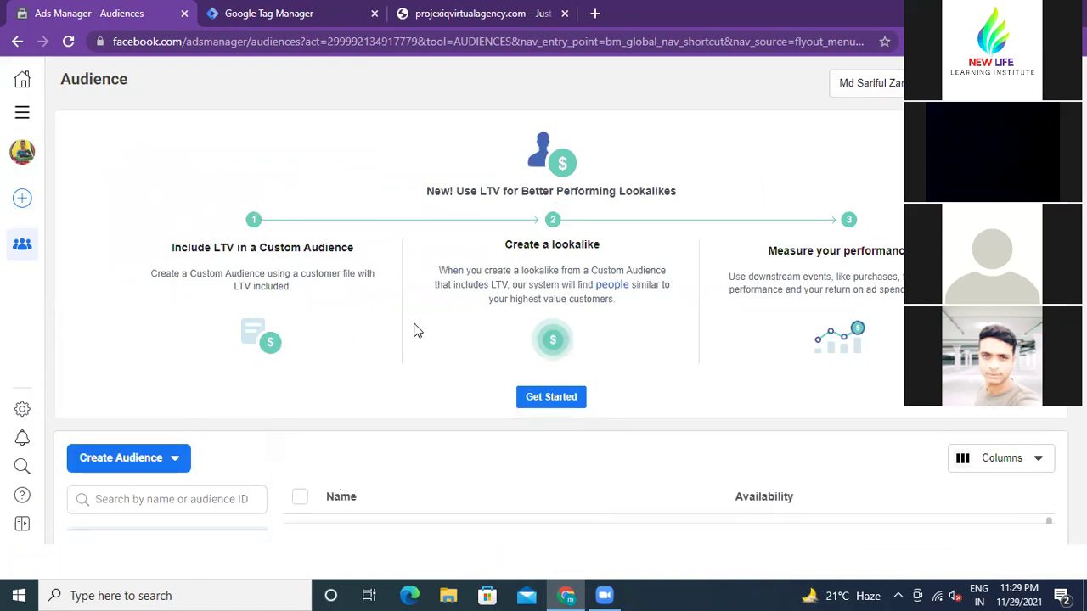
- Start creating a Custom Audience with Website as its source and proceed to its criteria
click(116, 465)
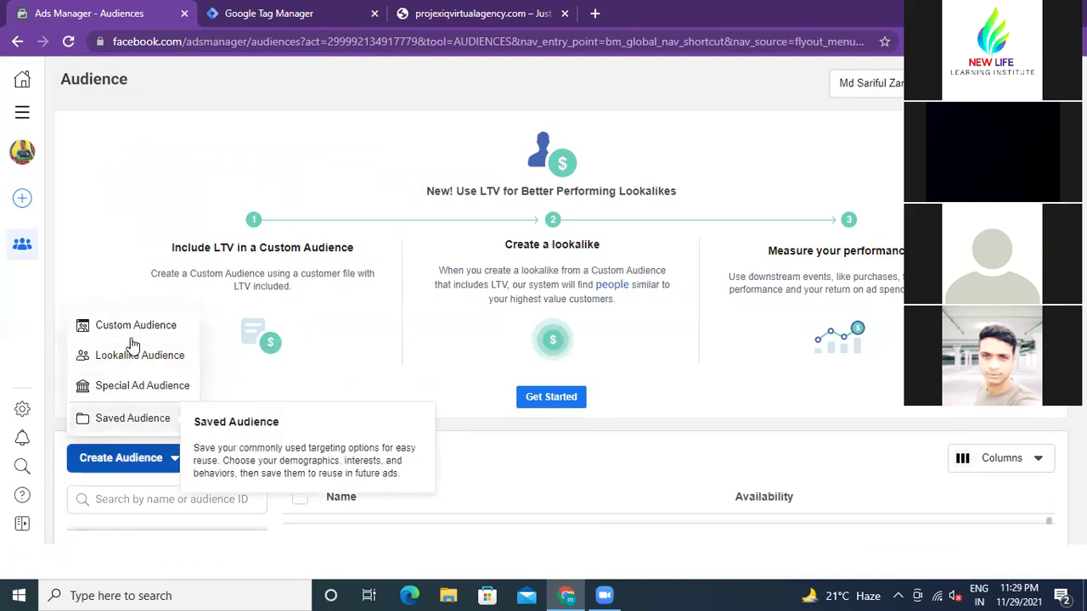
mouse_move(128, 332)
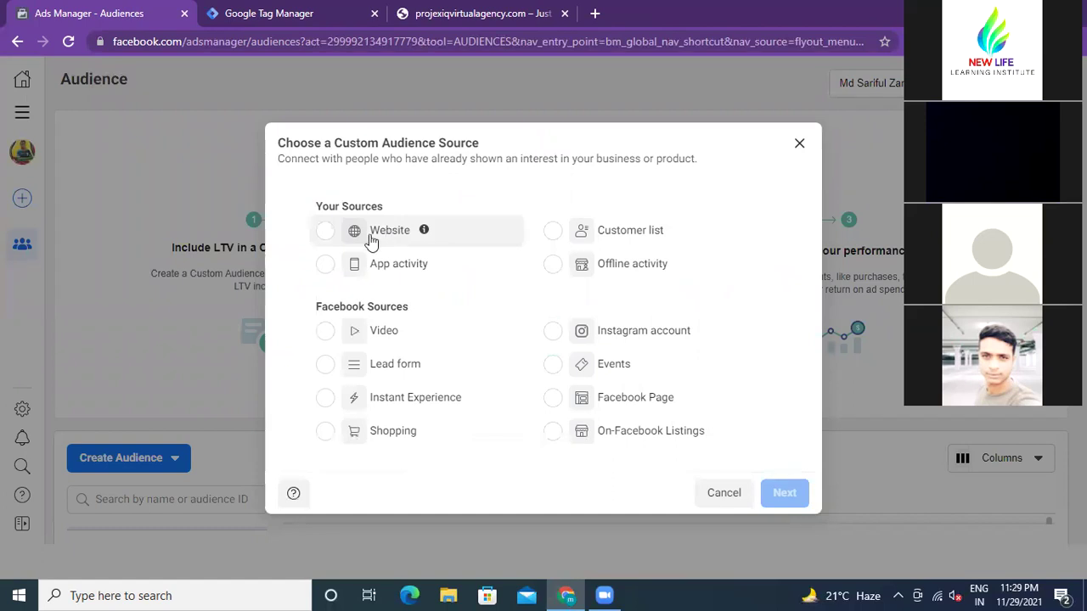
click(324, 235)
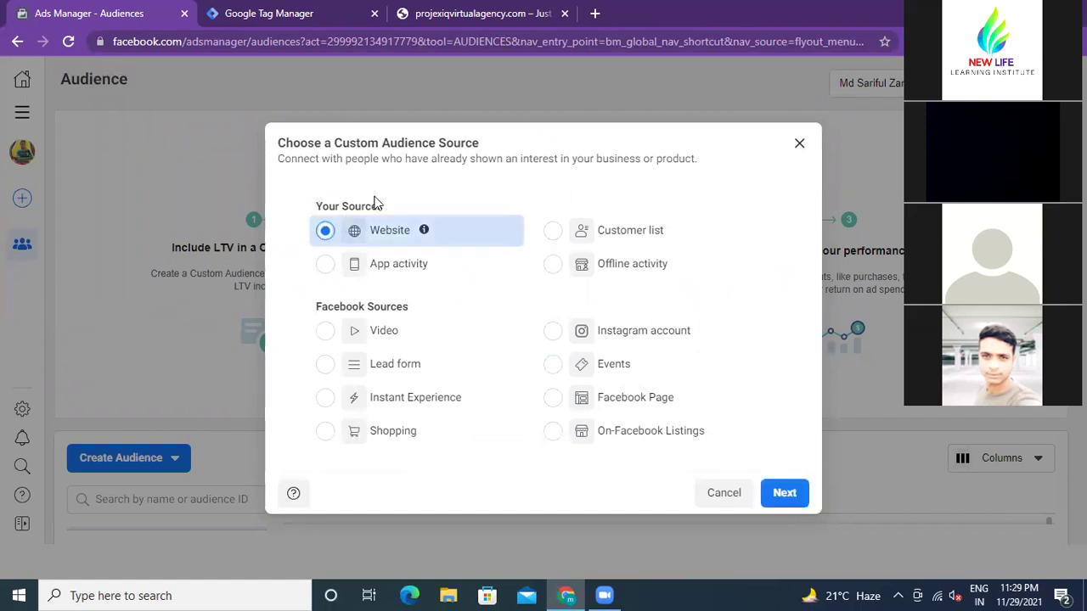
click(779, 497)
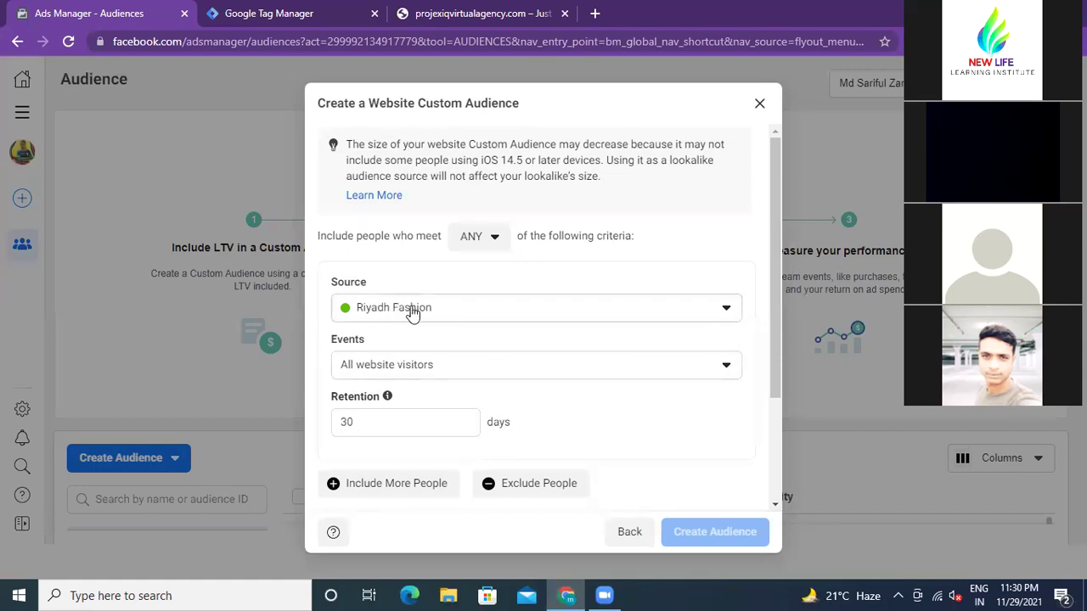
- Examine the event options available for the website Custom Audience, including those from the pixel's own events
click(727, 369)
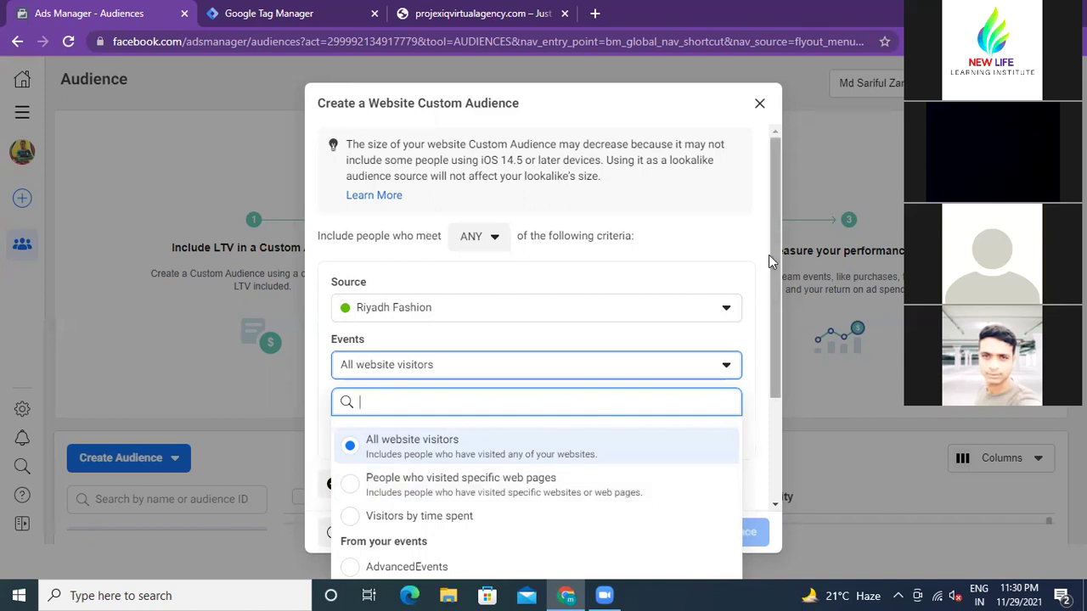
scroll(779, 288, down, 1)
scroll(780, 289, down, 2)
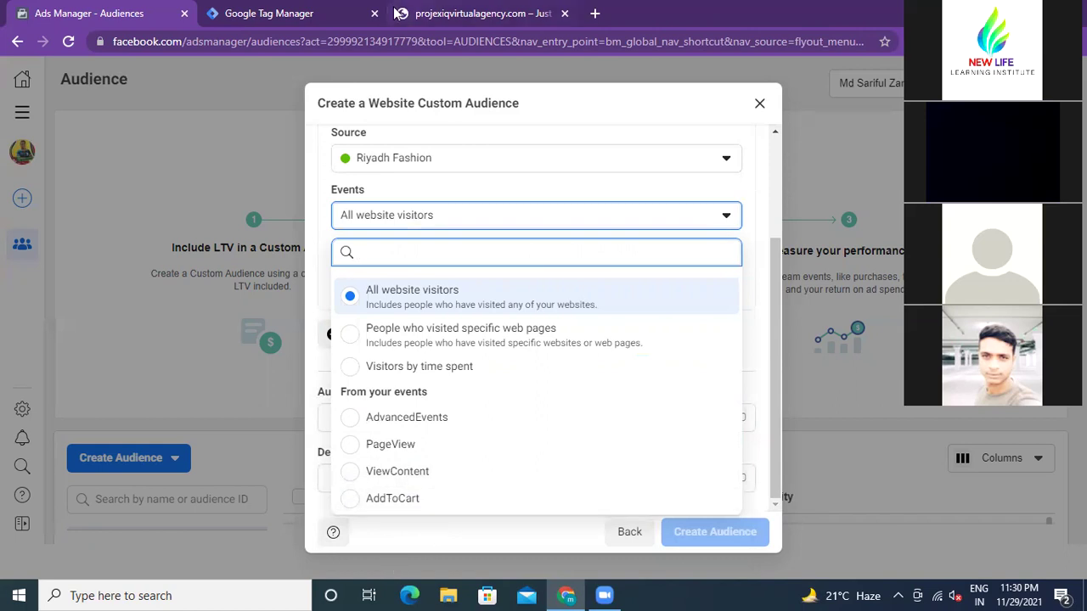
- Switch to Google Tag Manager and close its page
click(309, 19)
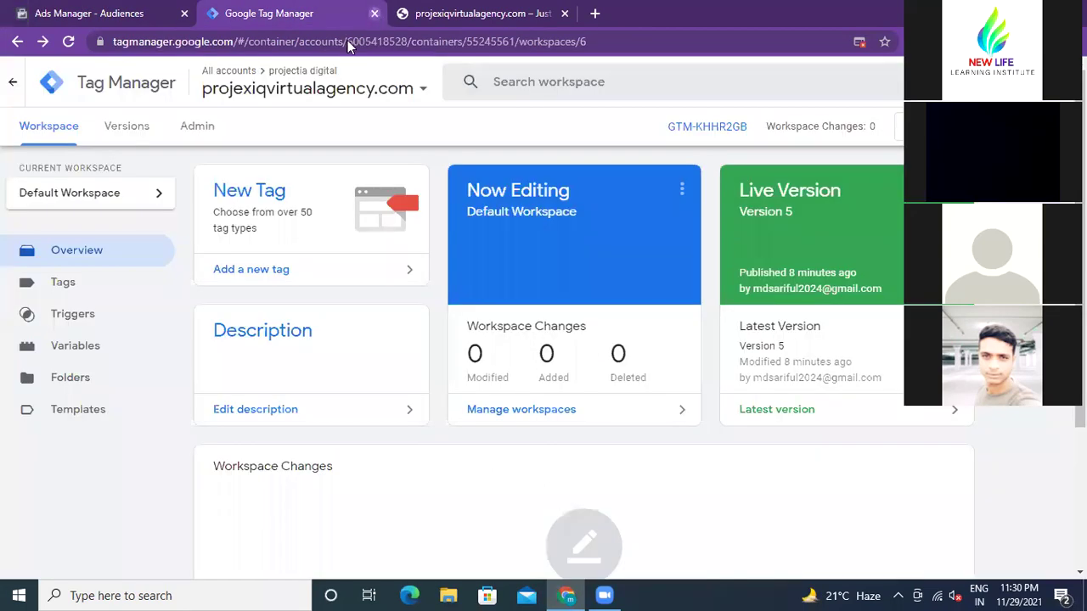
click(374, 13)
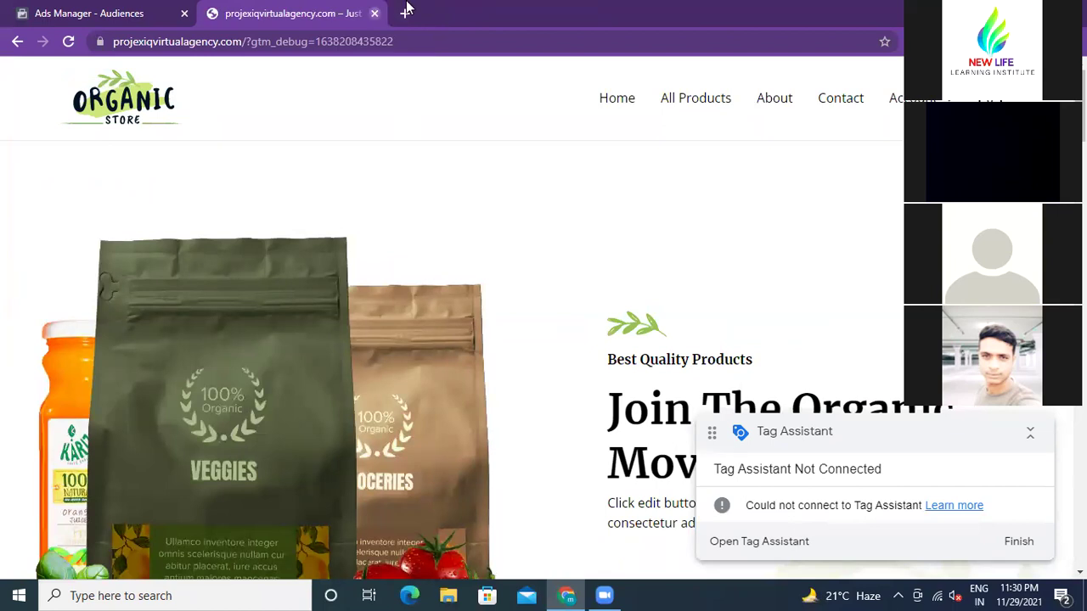
- Close the test store page and open Facebook in its own tab from a Google search for "facebook"
click(375, 13)
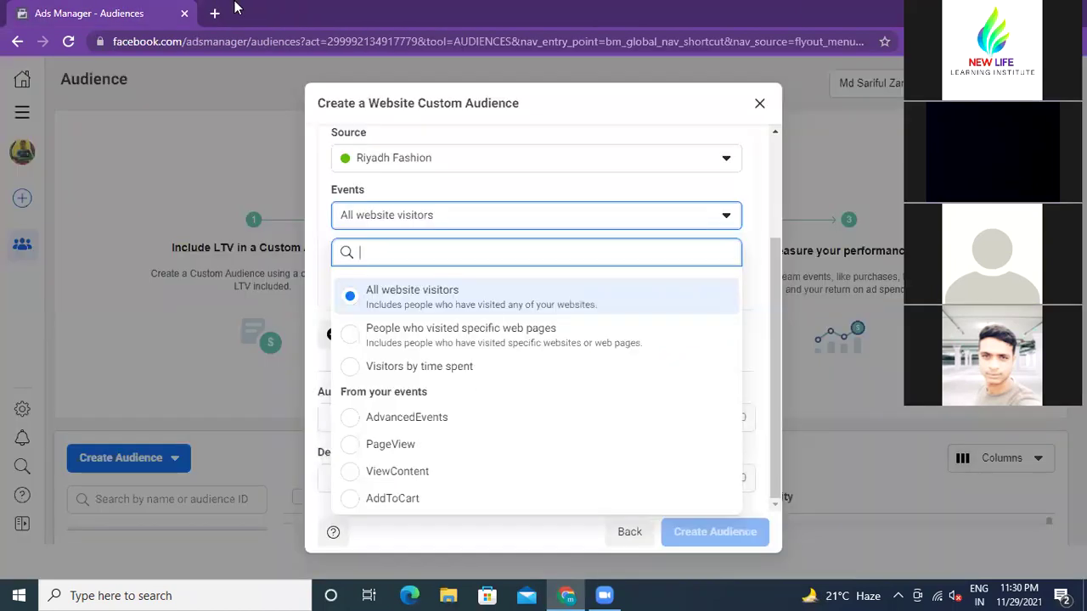
click(215, 14)
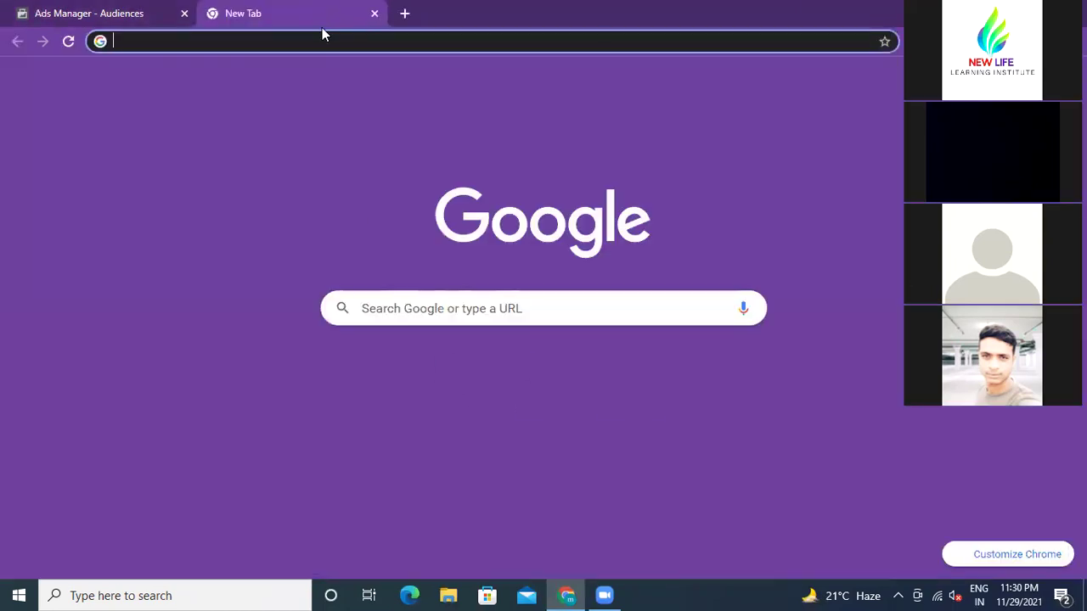
click(424, 307)
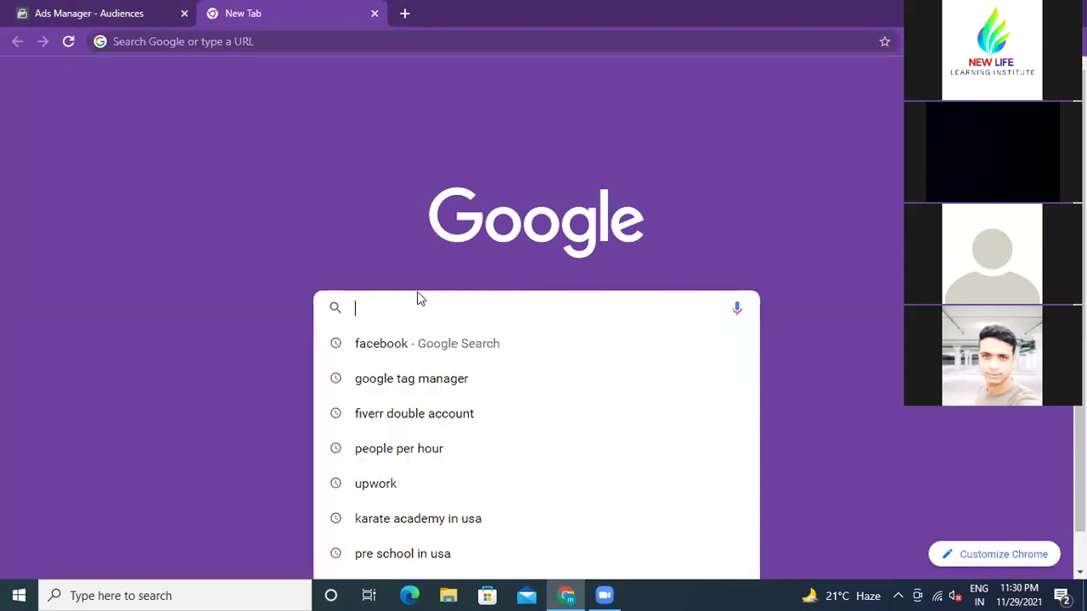
click(403, 347)
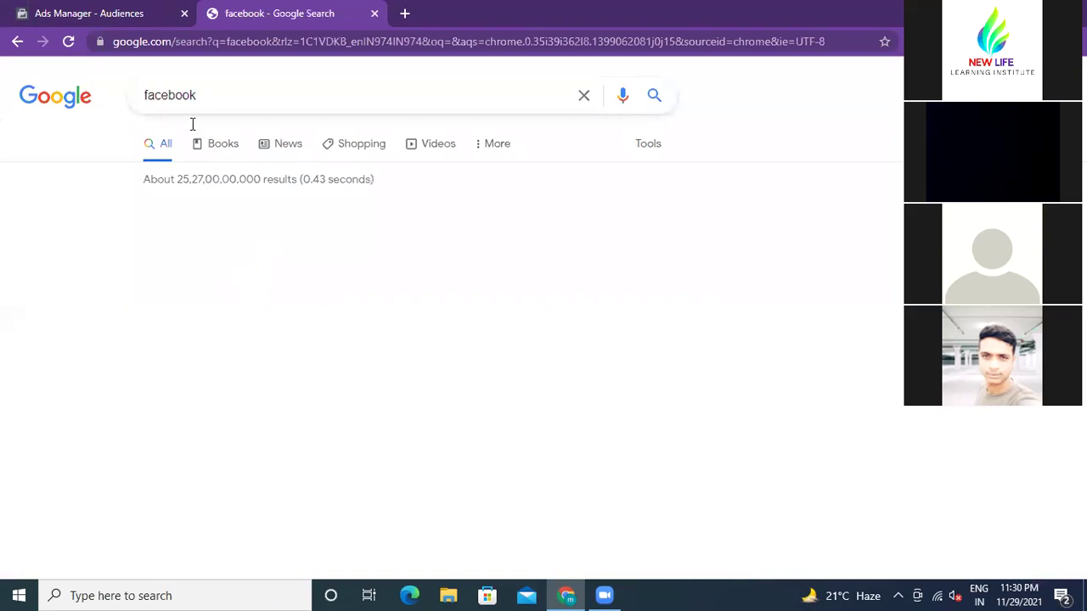
click(248, 242)
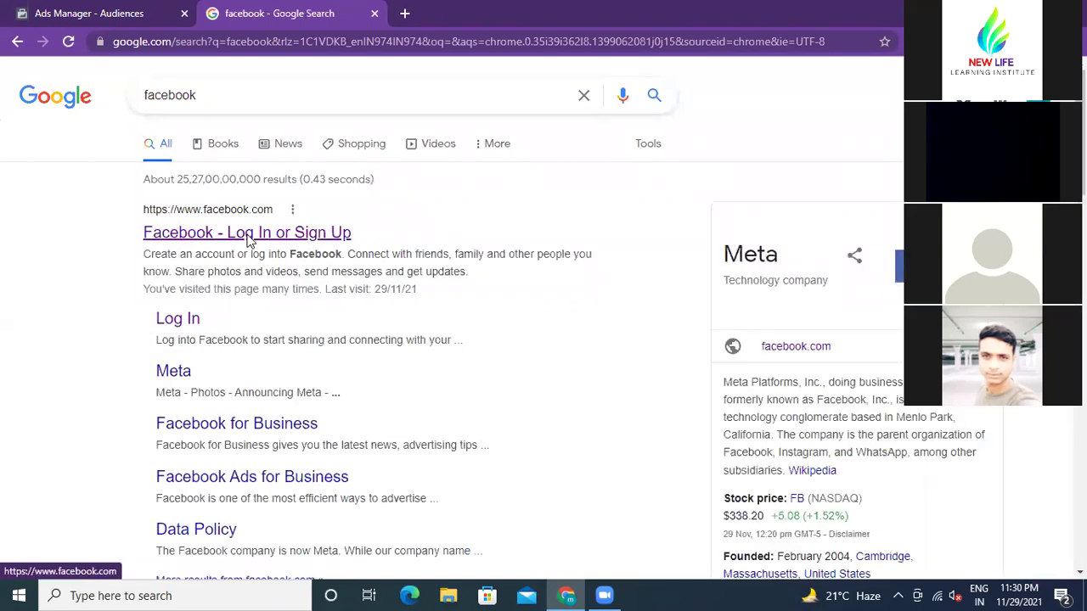
right_click(247, 238)
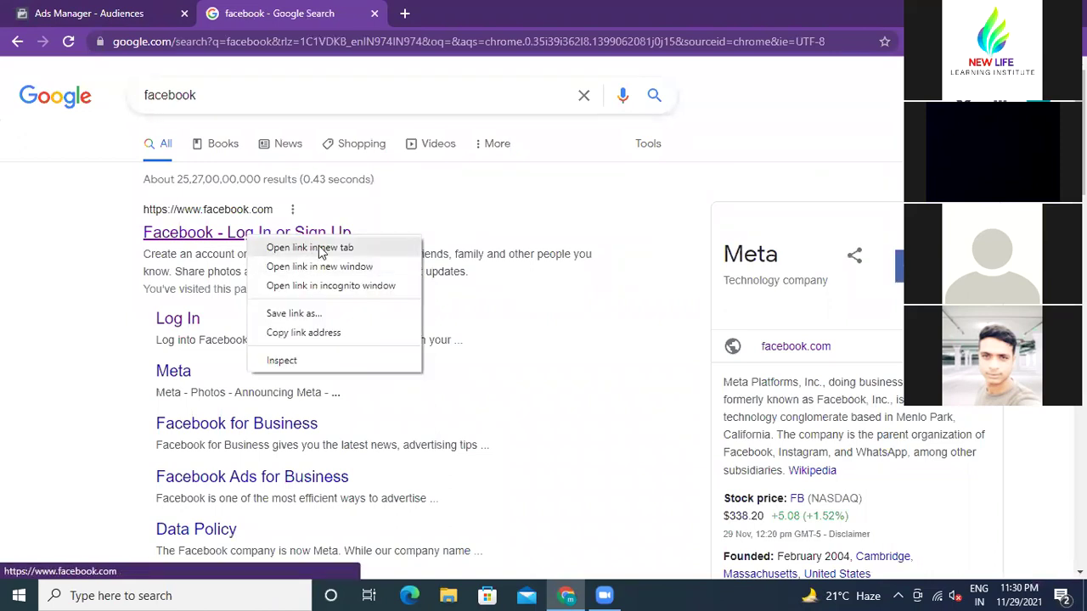
click(321, 253)
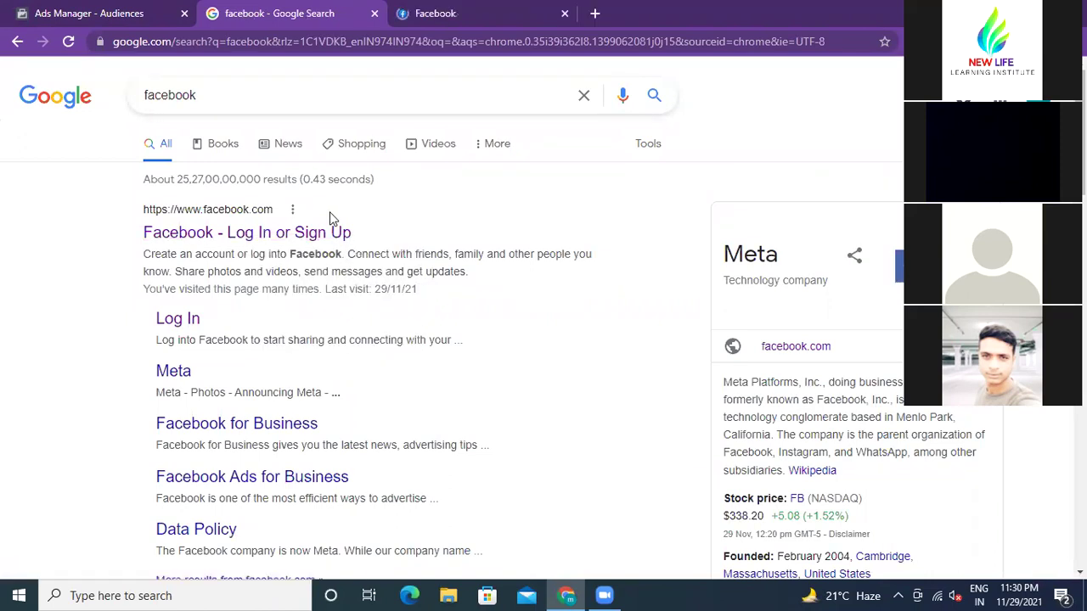
click(15, 42)
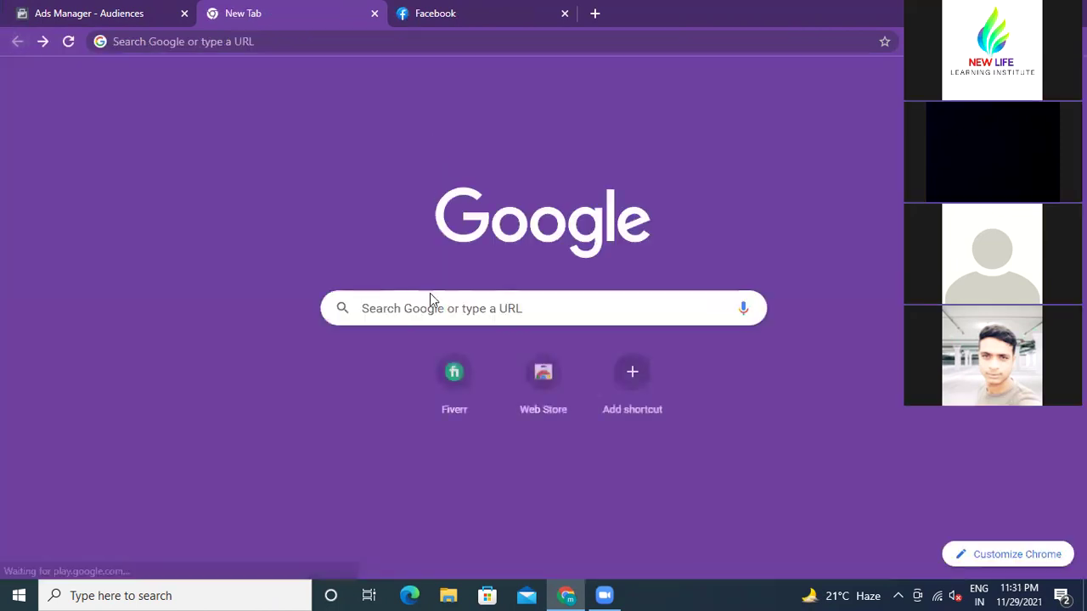
click(374, 13)
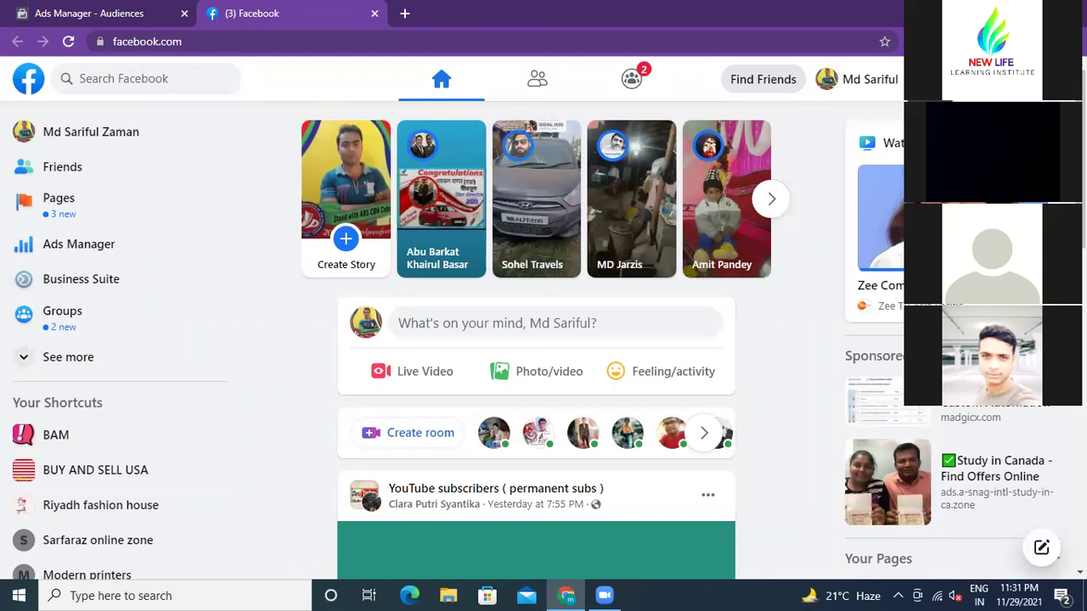
- Start creating an ad on Facebook to reach Ads Manager, and close the leftover ad type page
click(933, 79)
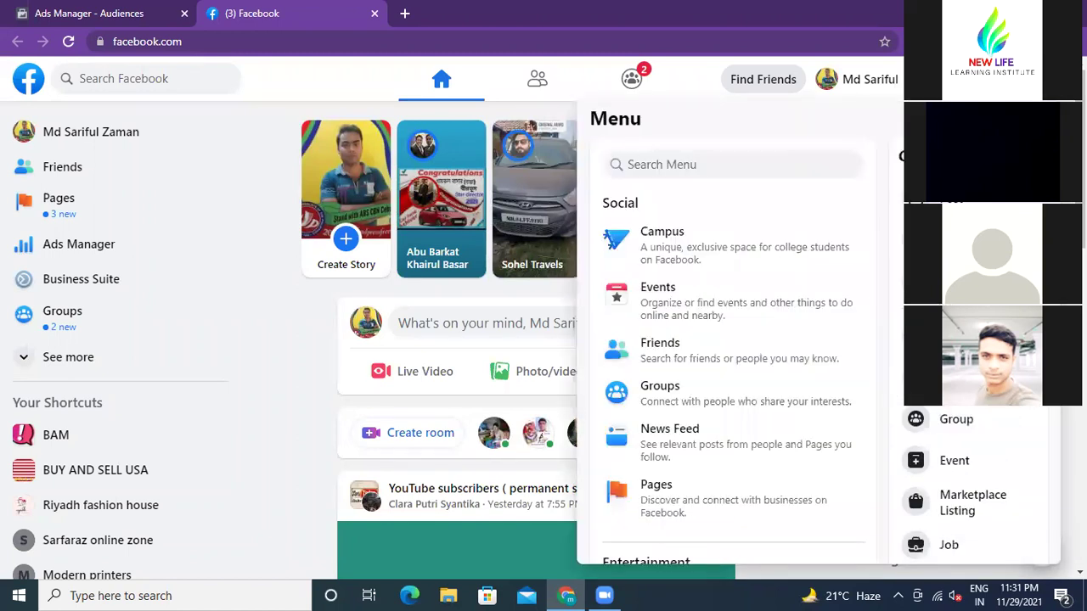
click(921, 378)
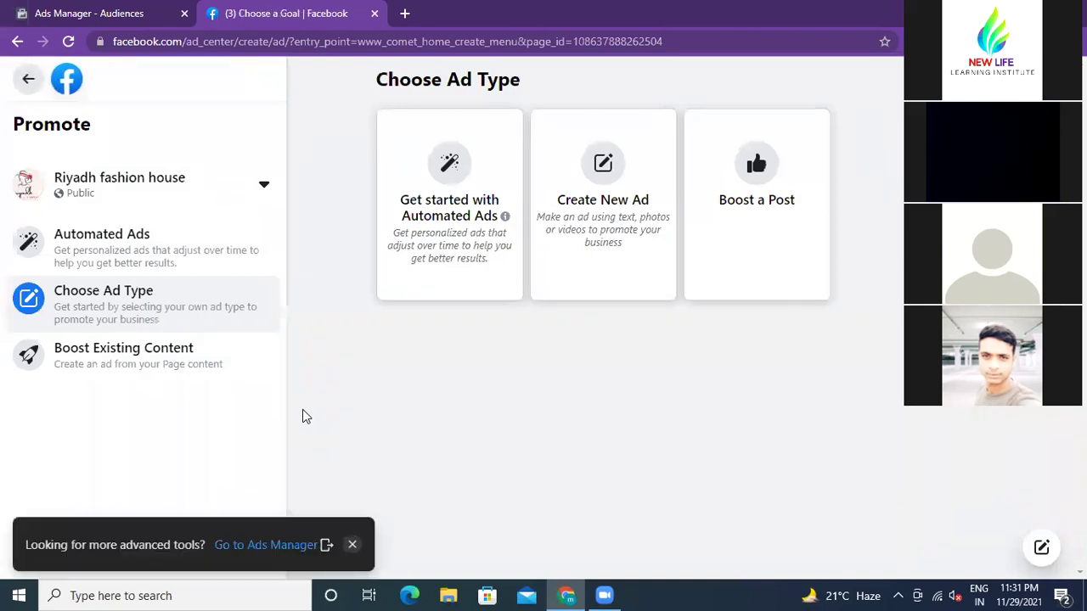
click(282, 550)
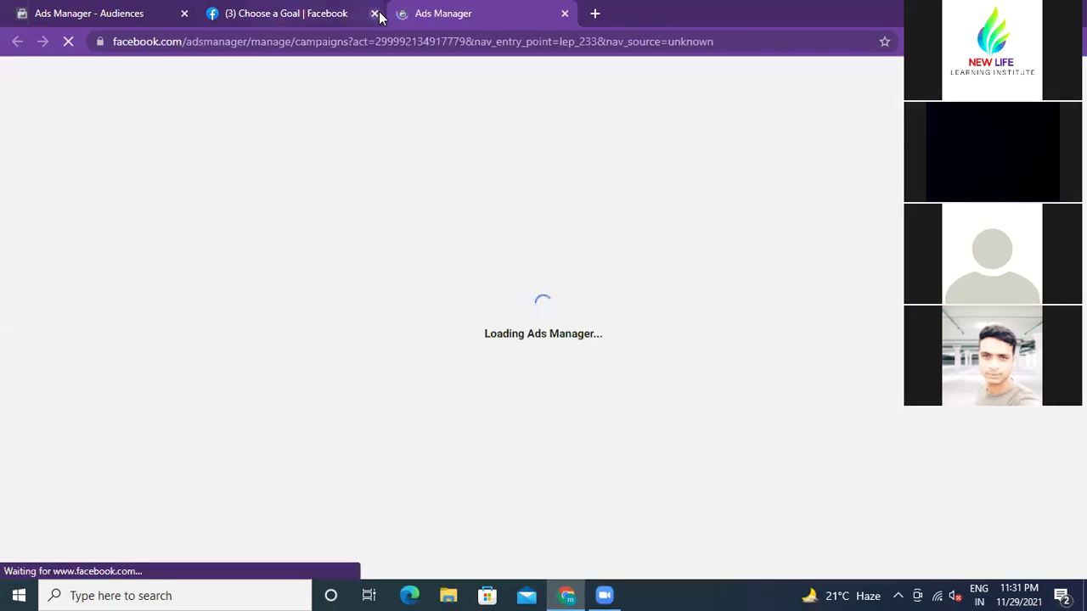
click(375, 13)
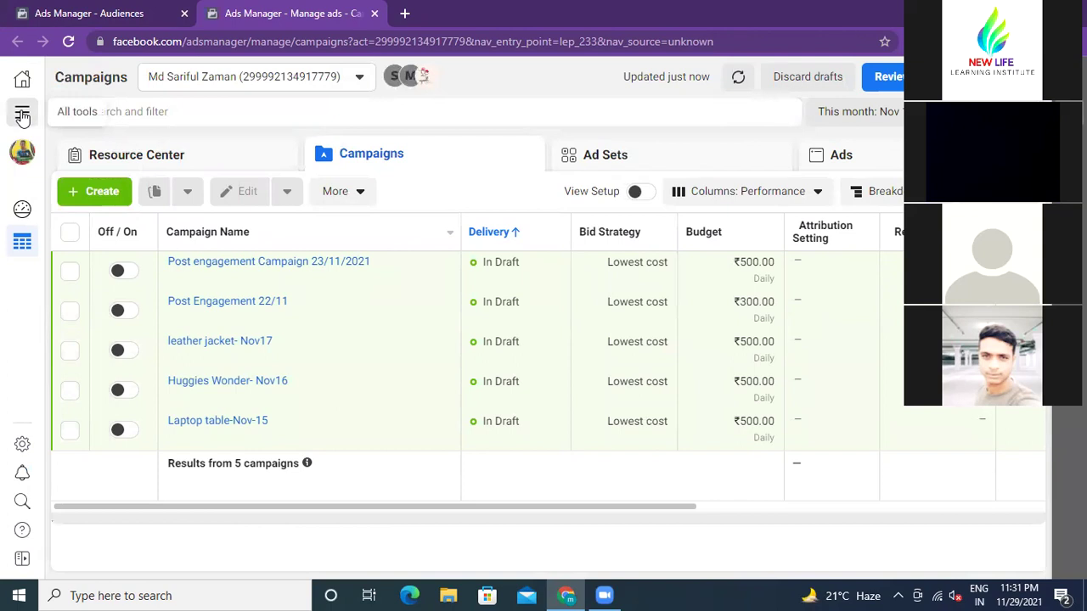
- Go from Ads Manager to Events Manager and bring up the Riyadh Fashion pixel's event list
click(23, 116)
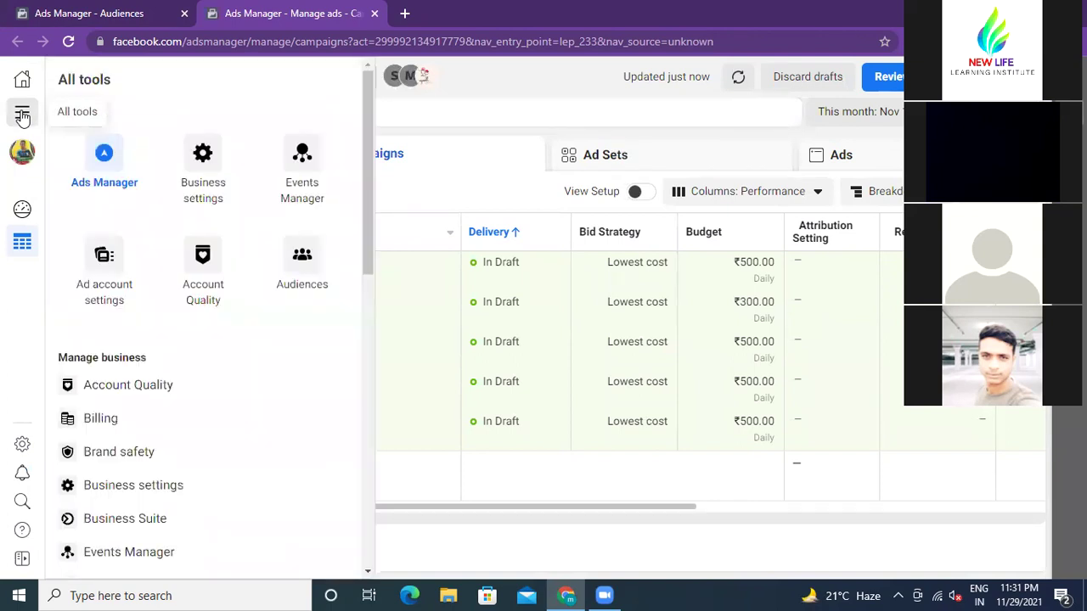
click(297, 170)
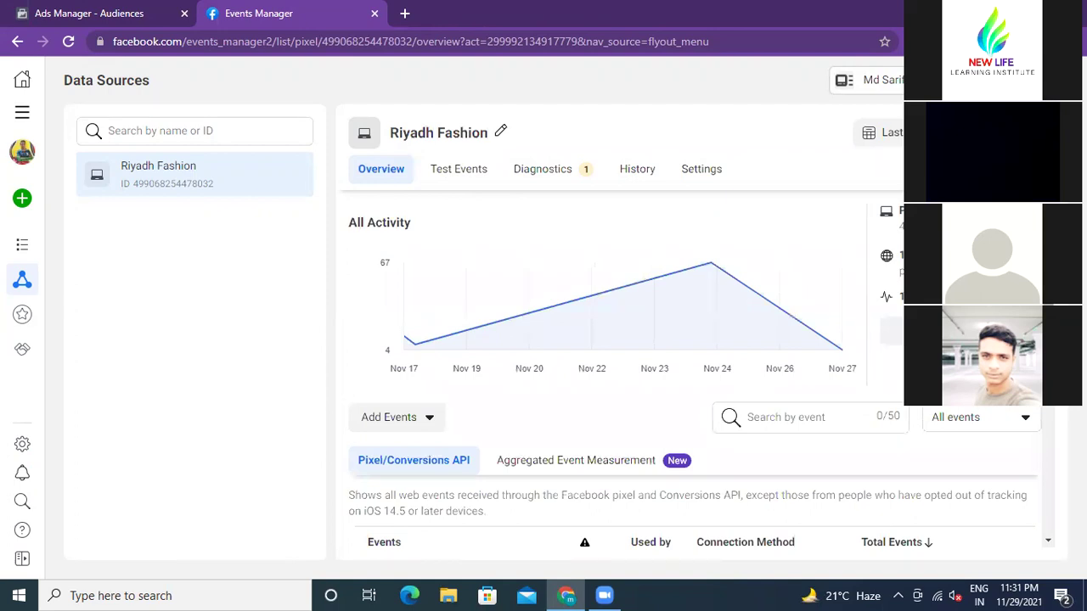
scroll(626, 356, down, 3)
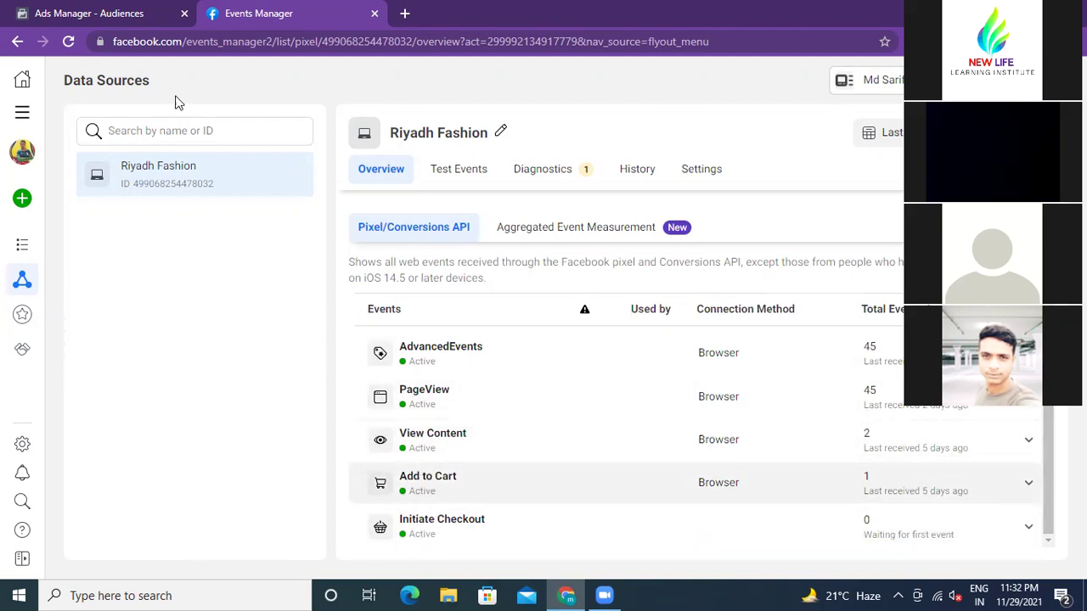
- Compare the pixel's events in Events Manager with the event options offered for the website Custom Audience
click(89, 14)
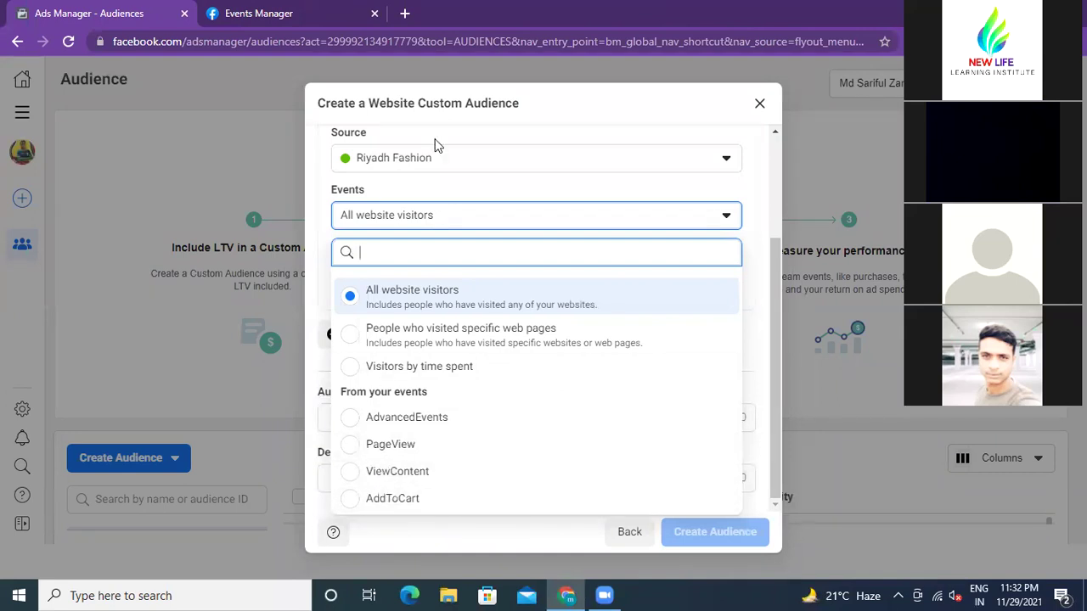
key(ctrl+Tab)
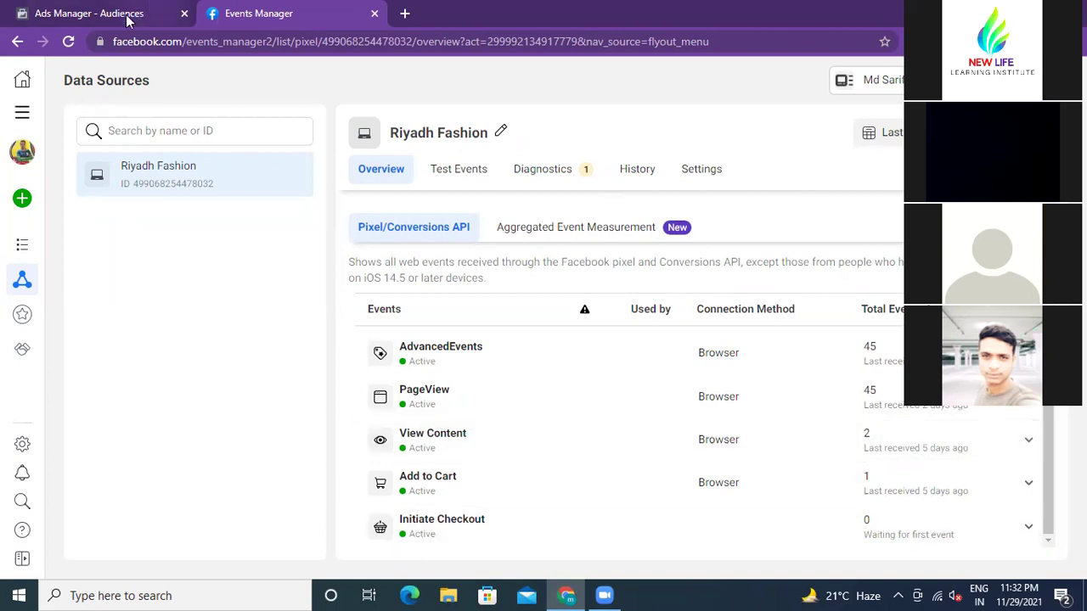
key(ctrl+Tab)
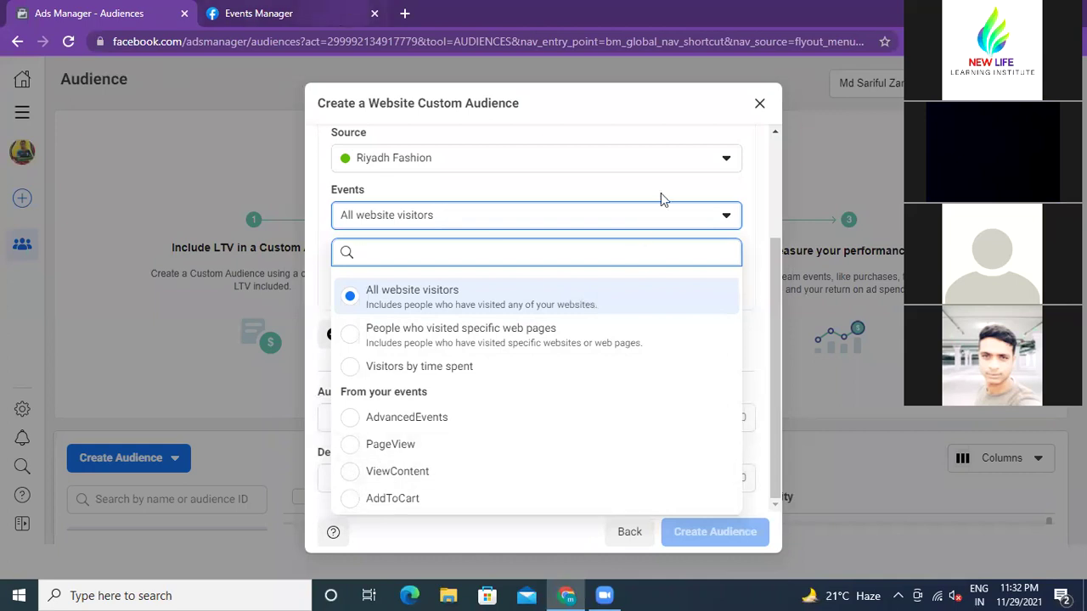
key(ctrl+Tab)
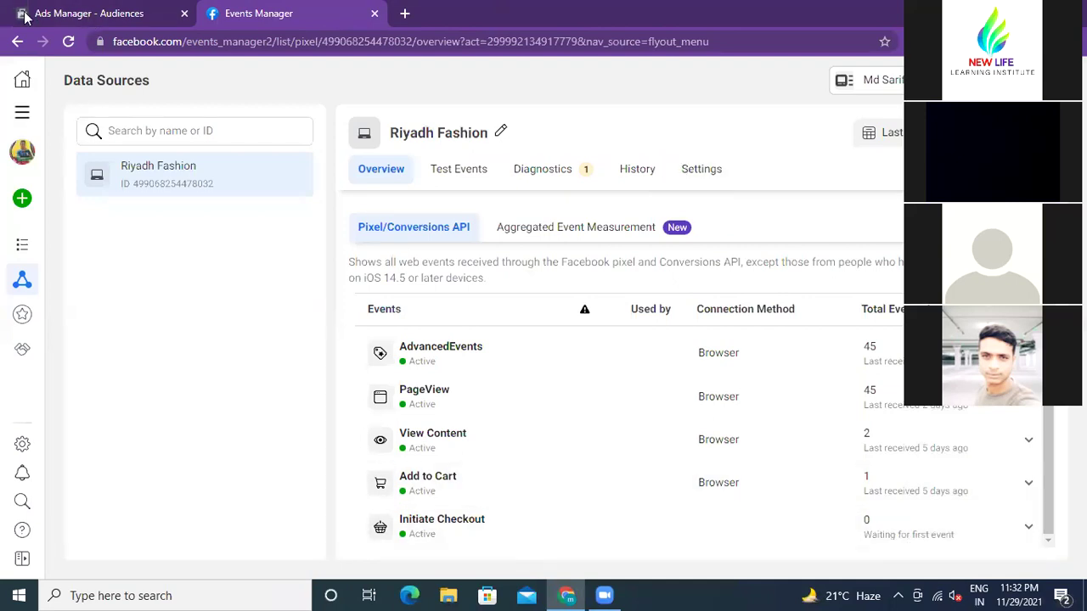
click(134, 13)
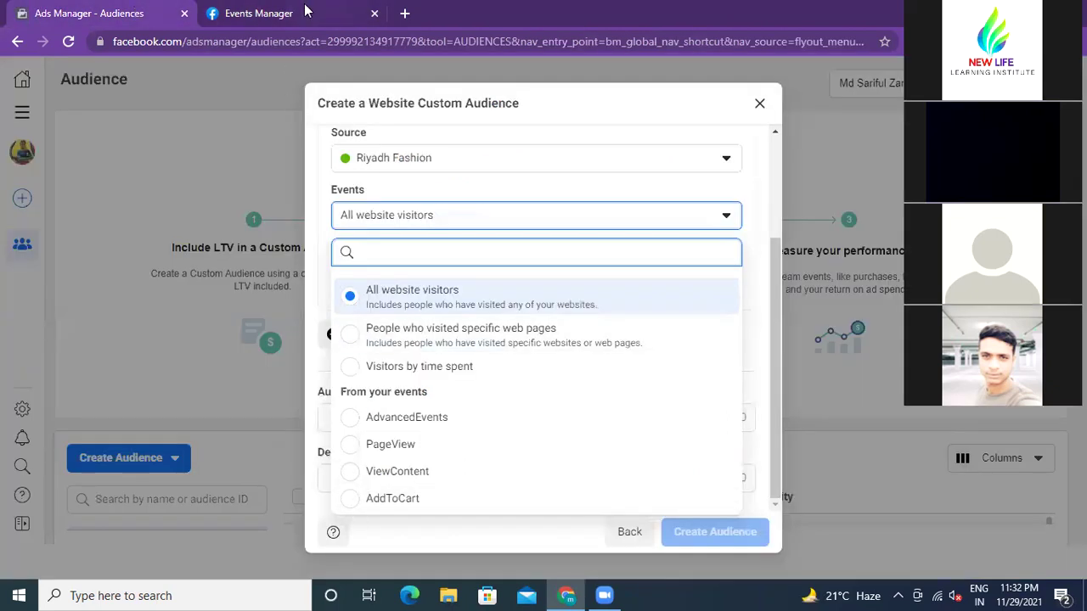
key(ctrl+Tab)
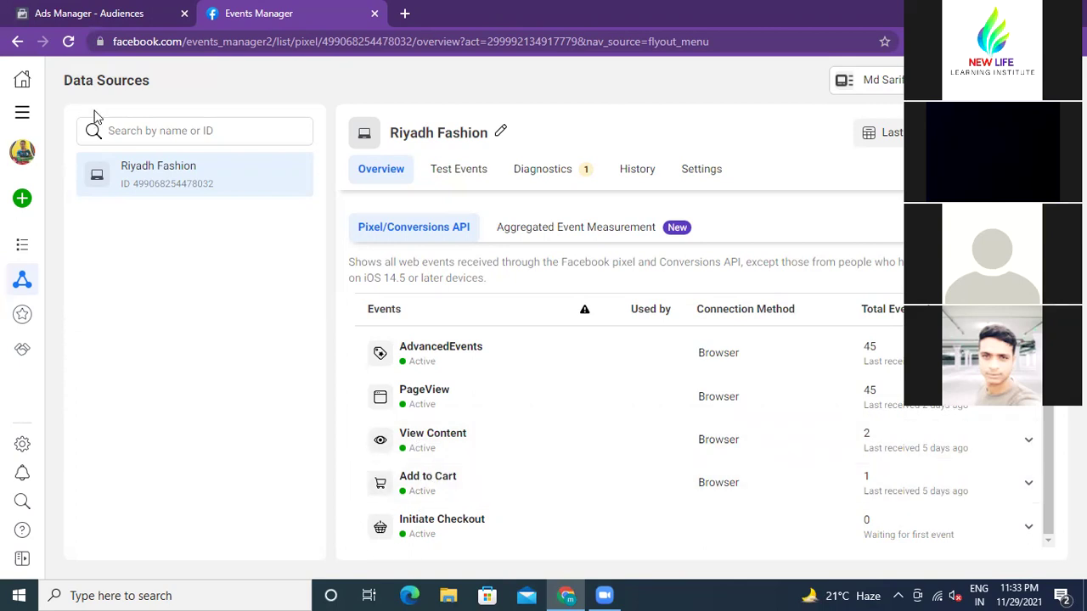
- Base the website Custom Audience on the ViewContent event and set its retention to 180 days
click(99, 19)
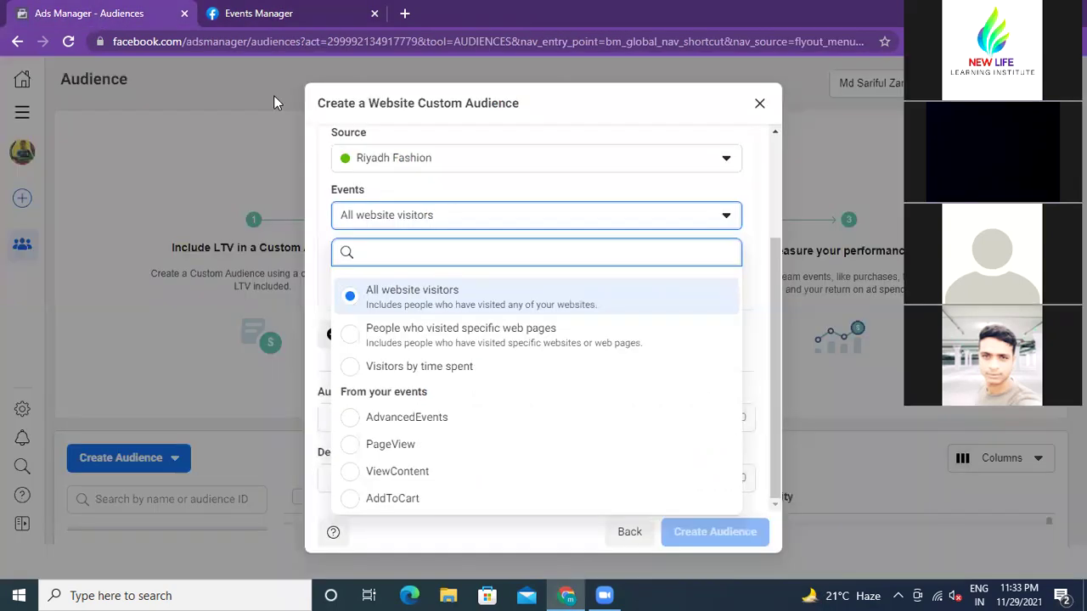
click(348, 473)
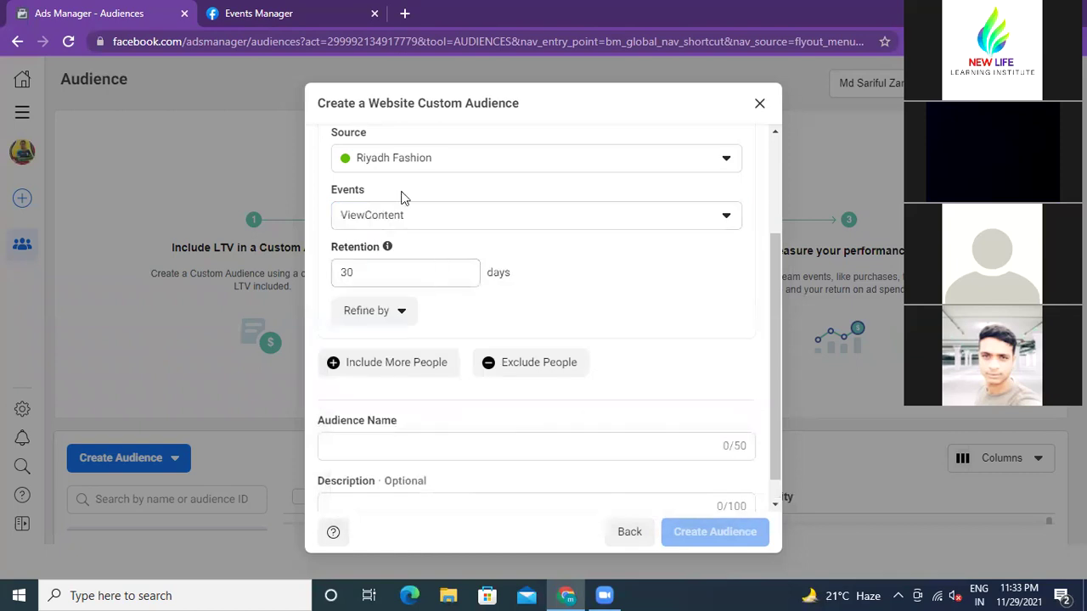
click(346, 273)
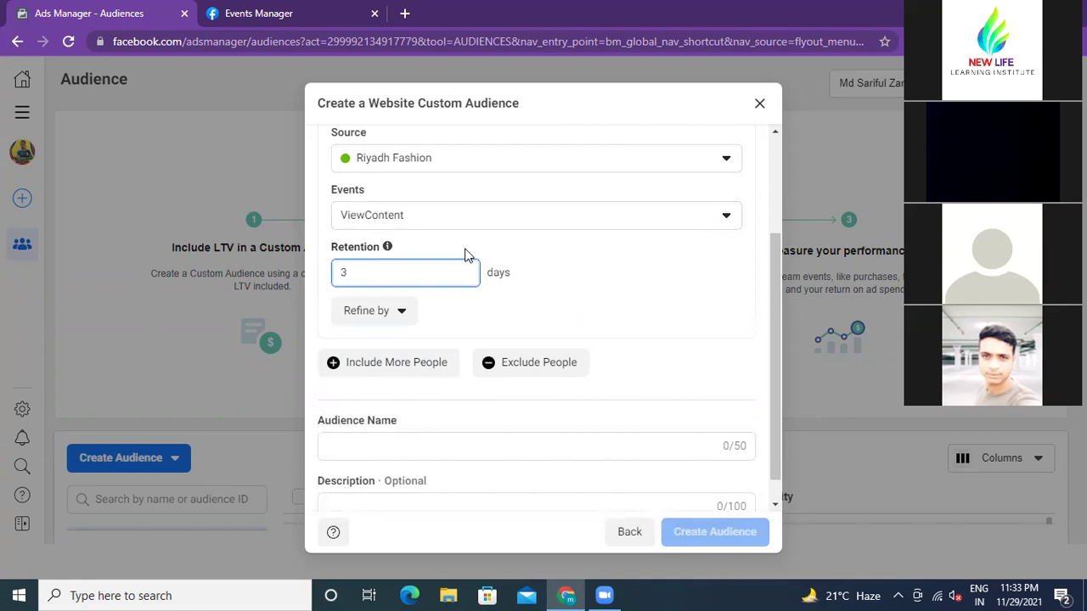
key(BackSpace)
text(18)
scroll(596, 282, down, 1)
- Name the audience "projectiadigital view content", create it and finish the dialog
click(364, 418)
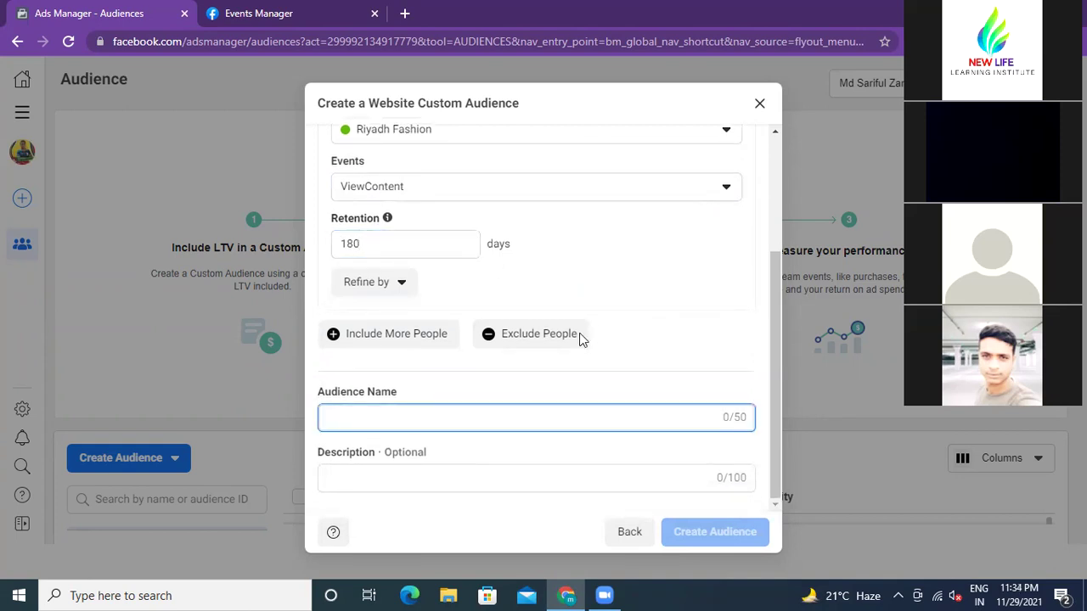
text(pt)
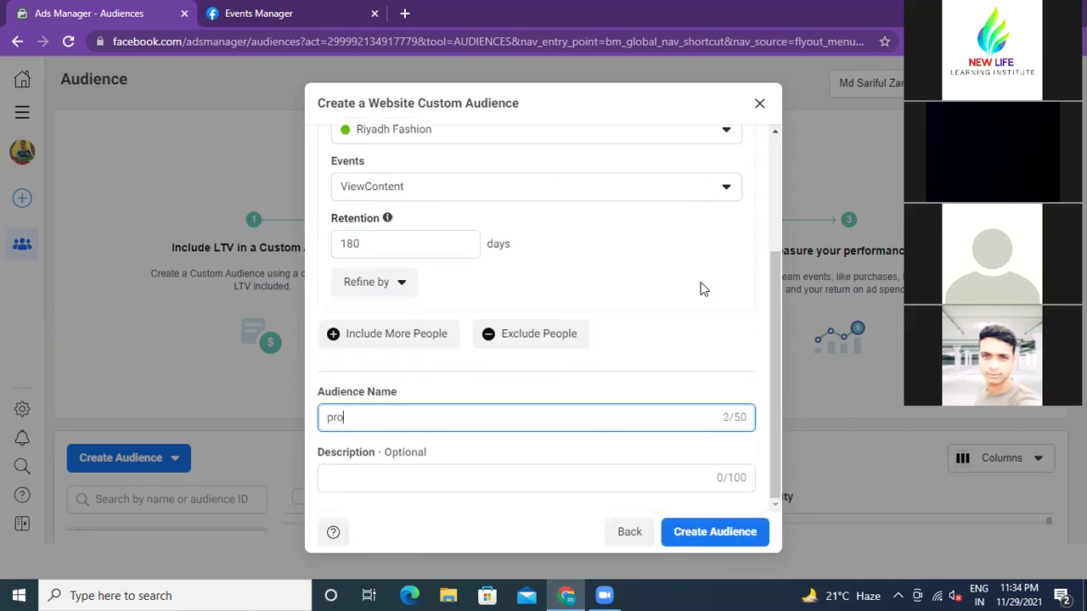
text(ojectiadigital view)
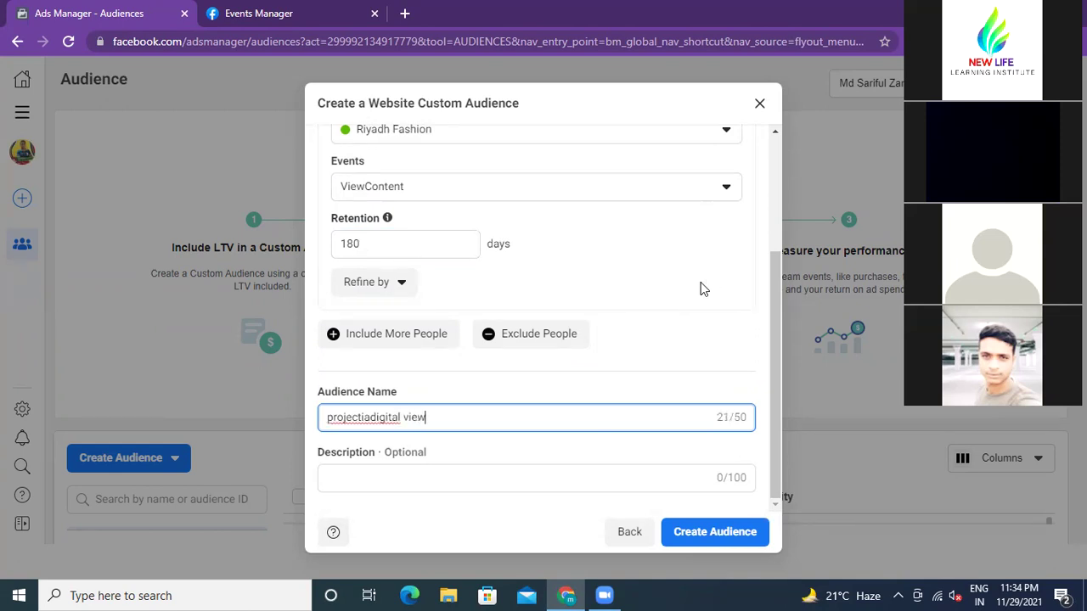
text( content)
click(696, 533)
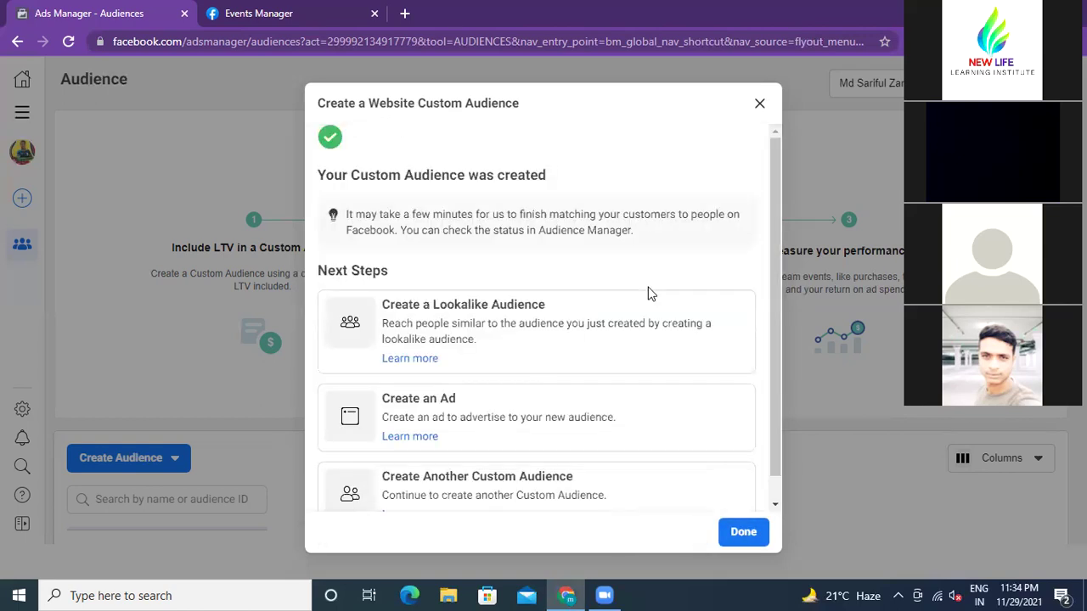
click(743, 535)
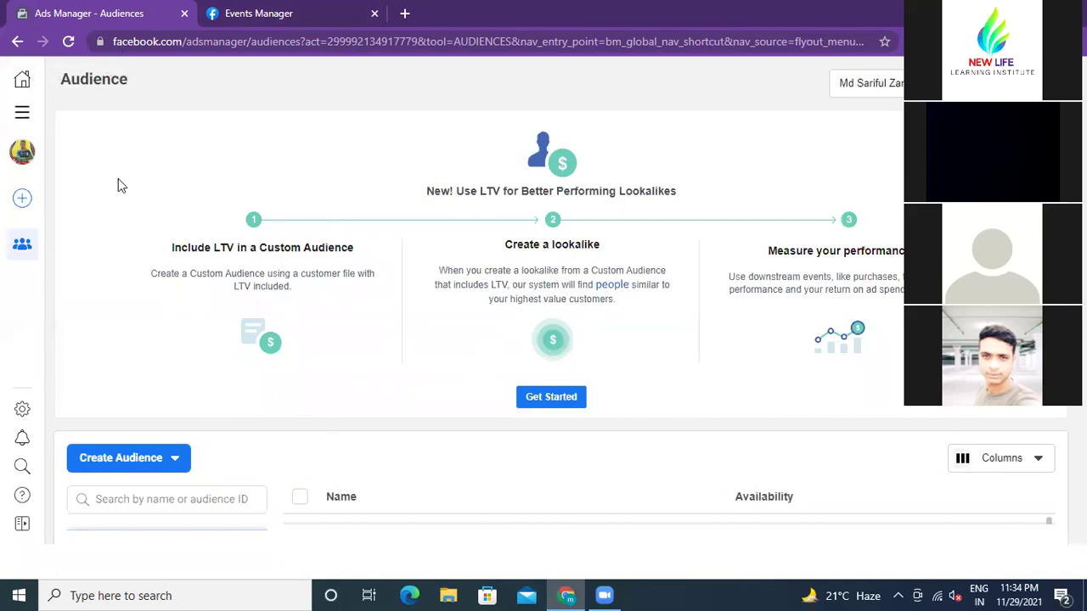
- Start another Custom Audience with Website as its source
click(141, 459)
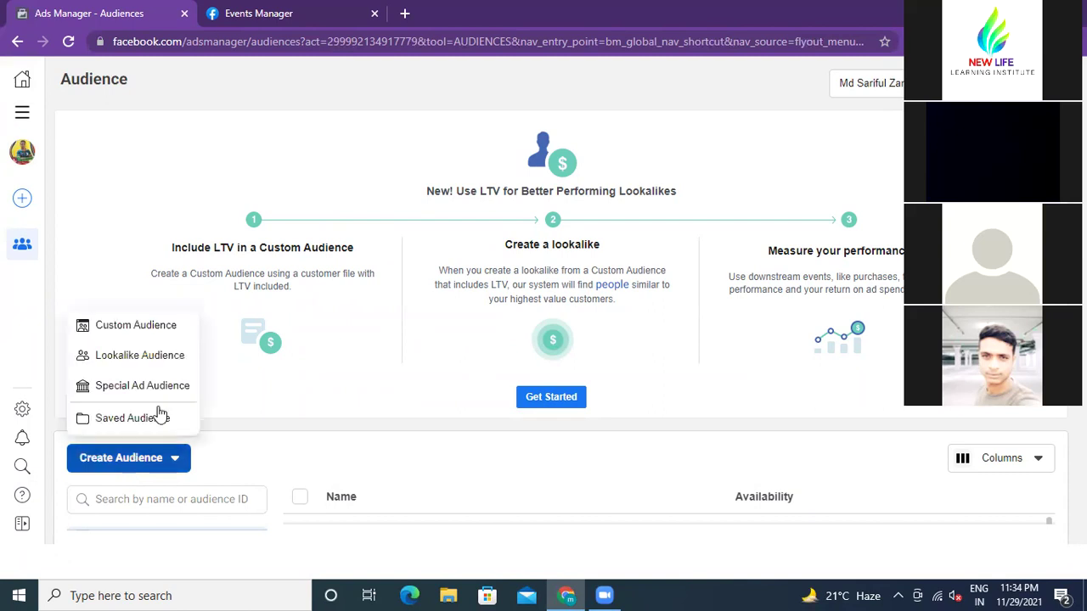
click(138, 329)
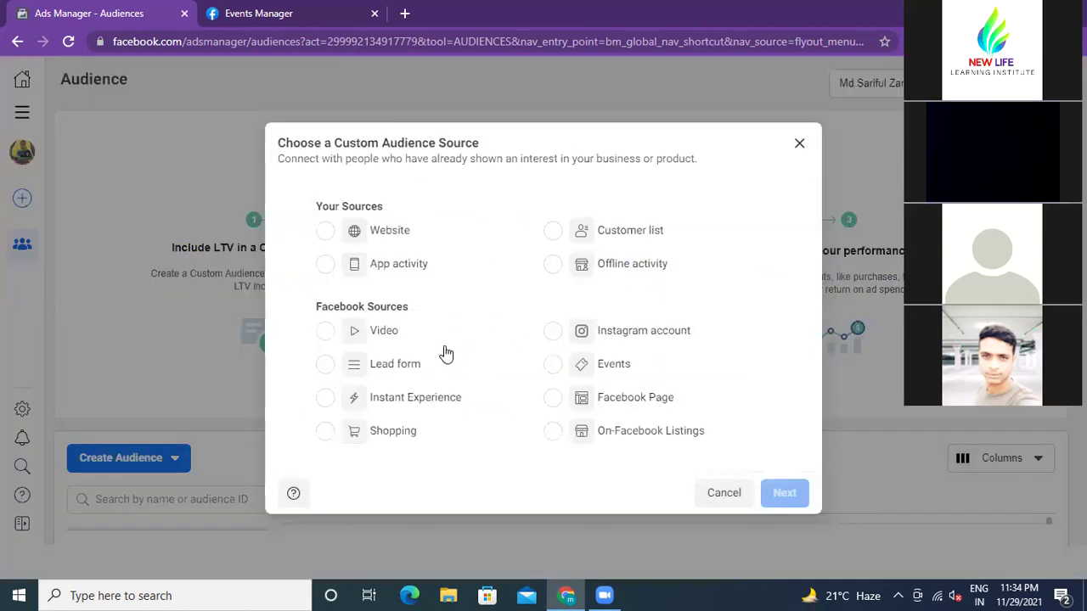
click(326, 233)
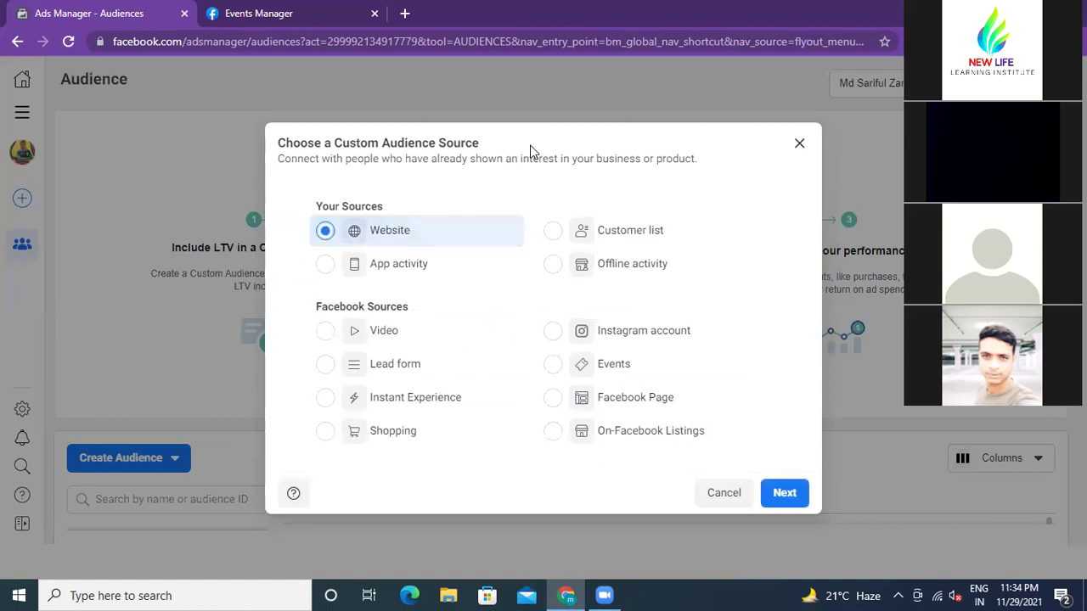
click(793, 495)
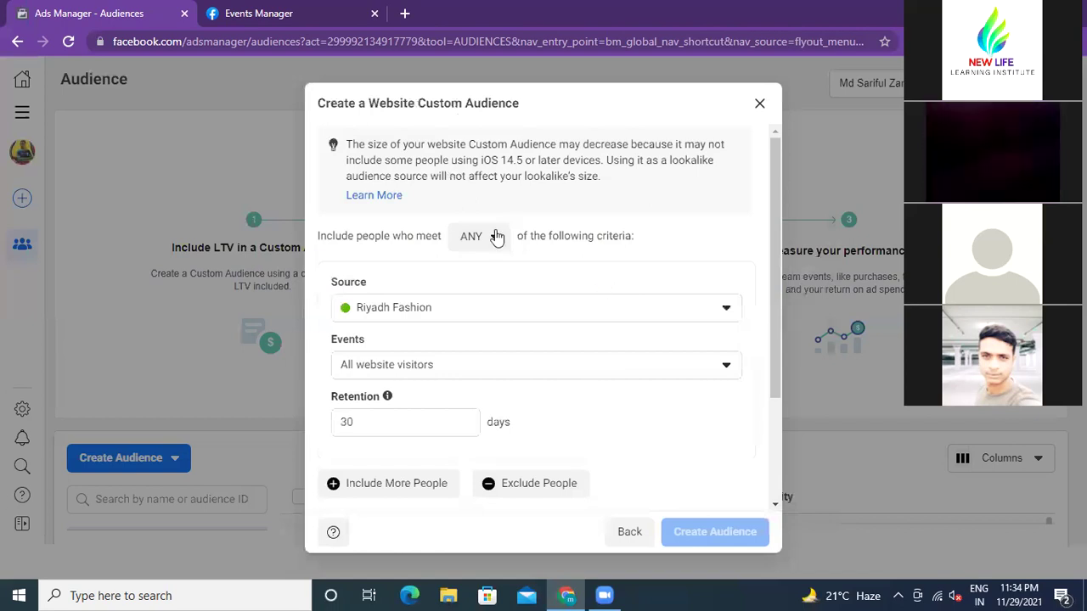
- Base the website Custom Audience on the Riyadh Fashion pixel's AddToCart event with a 30-day retention
click(724, 365)
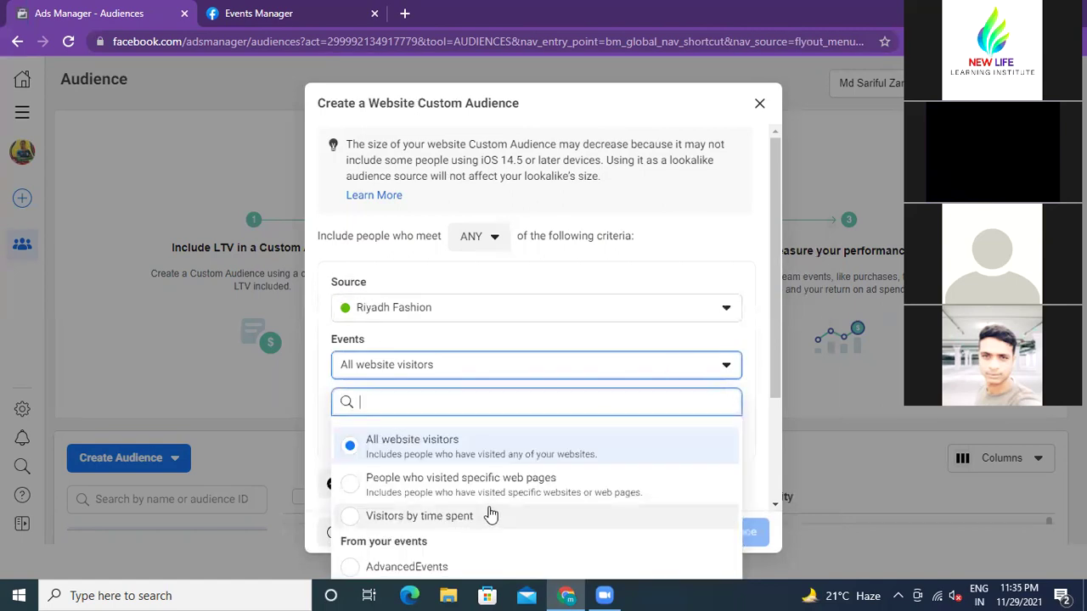
scroll(775, 382, down, 1)
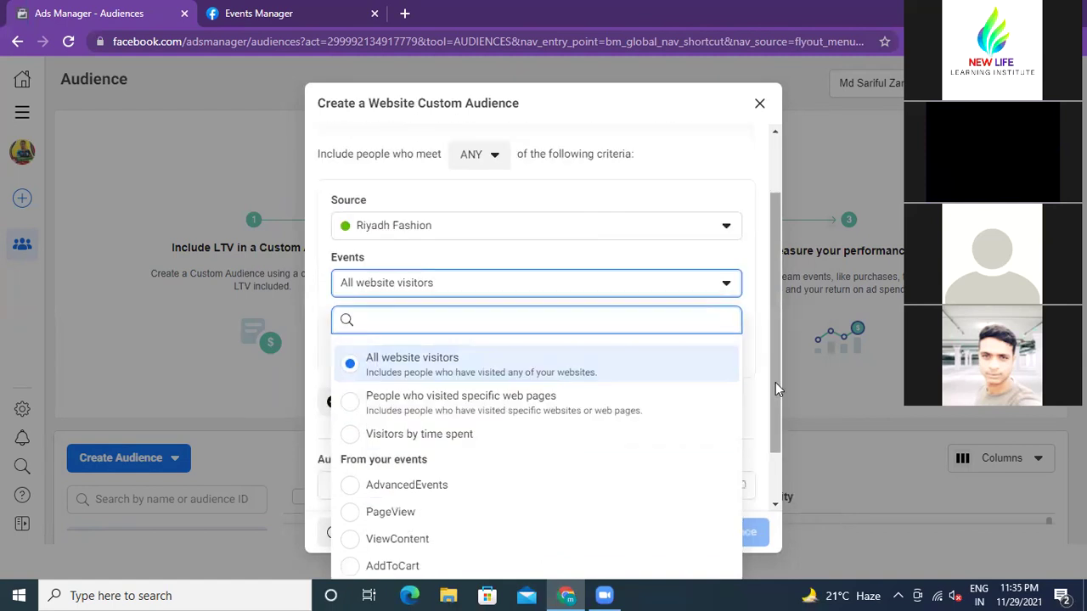
scroll(775, 382, down, 1)
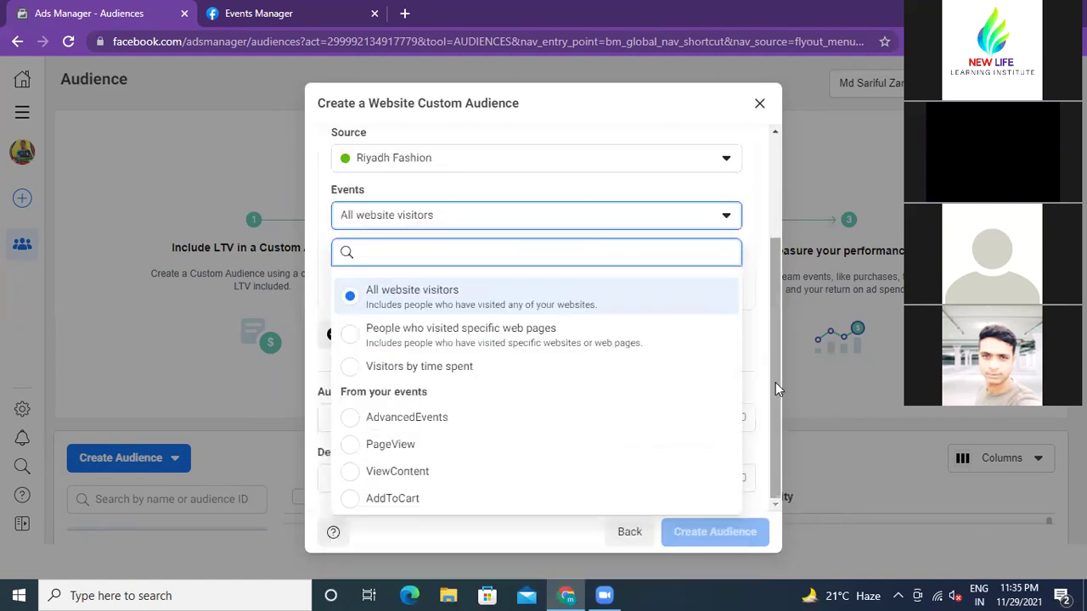
click(353, 500)
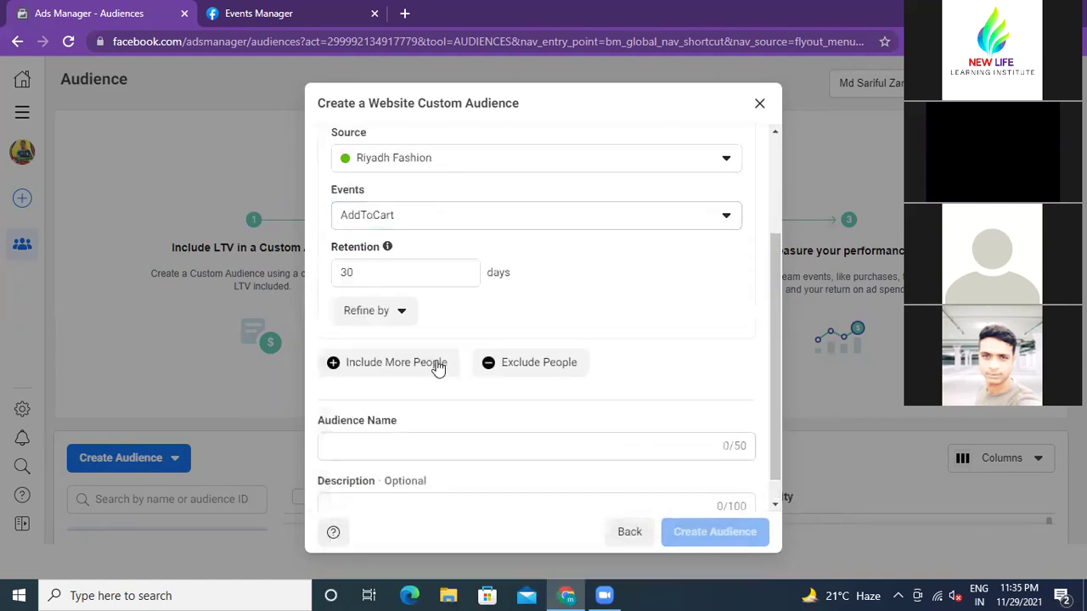
click(370, 271)
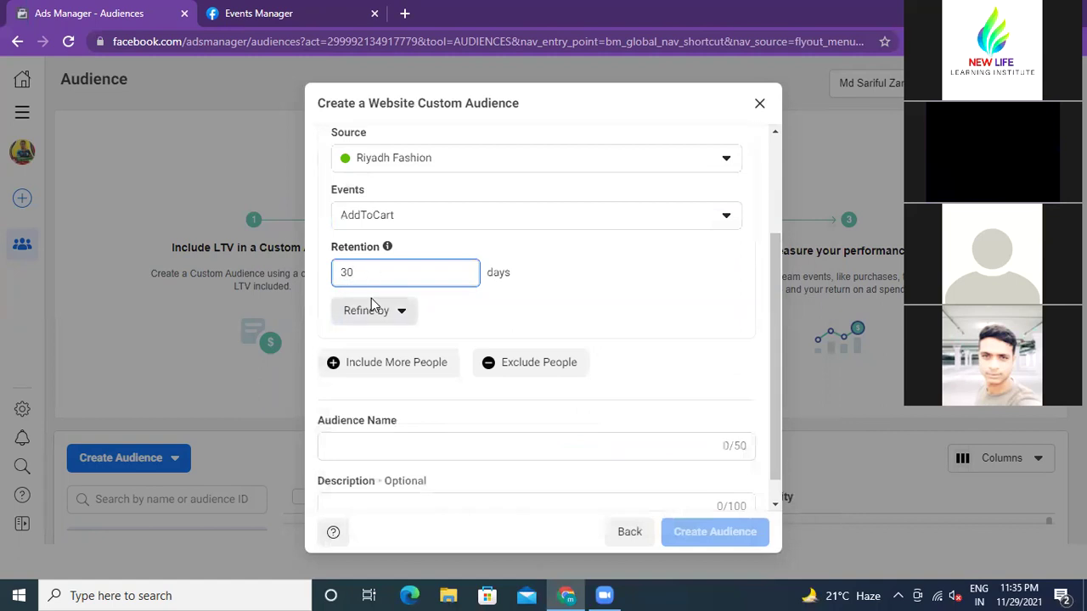
- Name the audience "project cartal add to cart", create it and finish the dialog
click(367, 439)
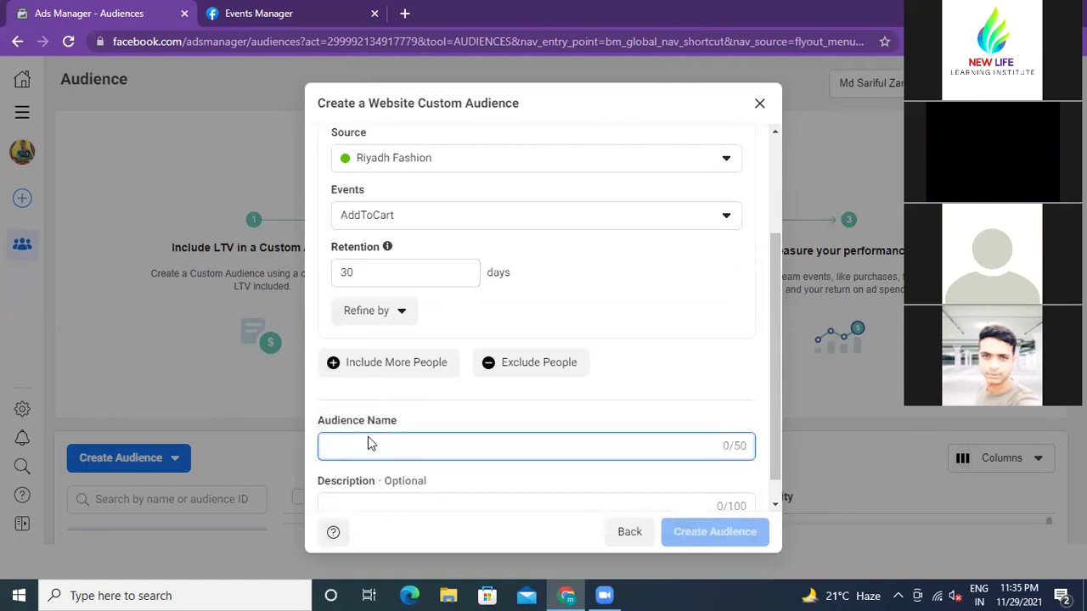
text(project )
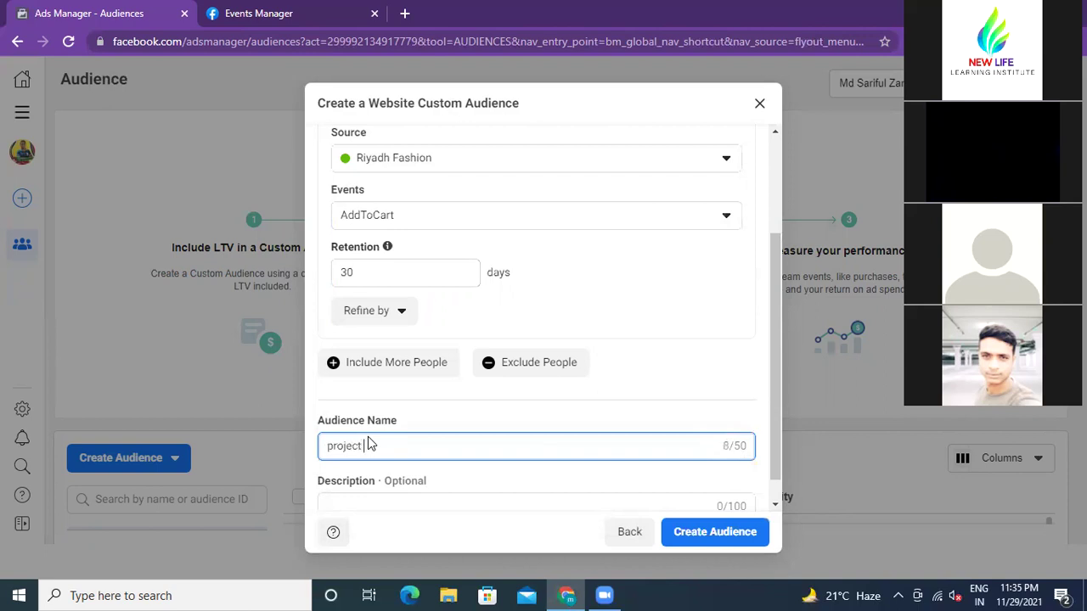
text(cartal add to cart)
click(683, 540)
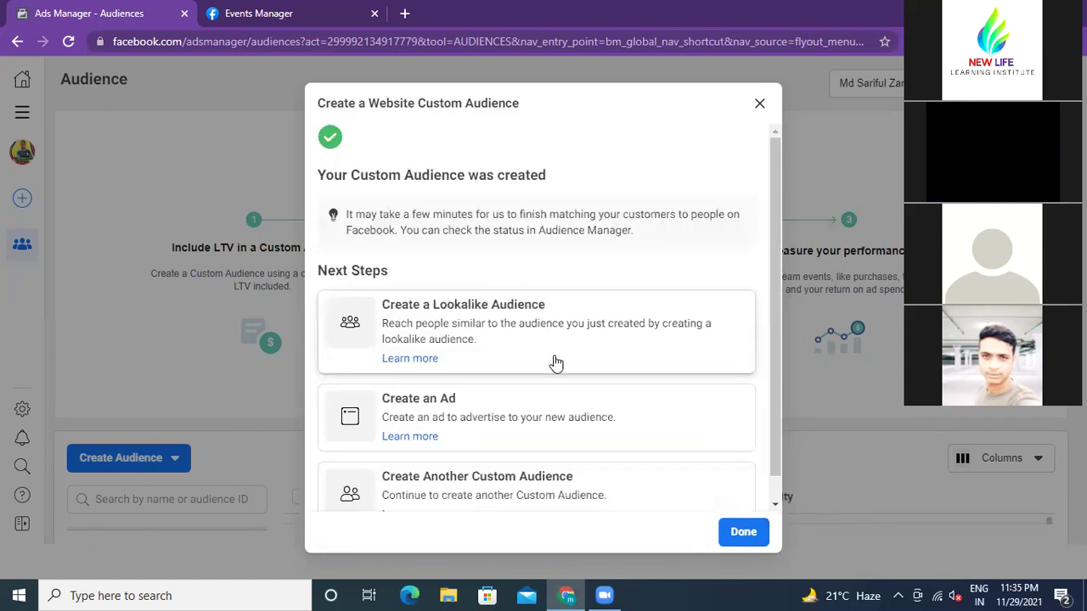
click(744, 533)
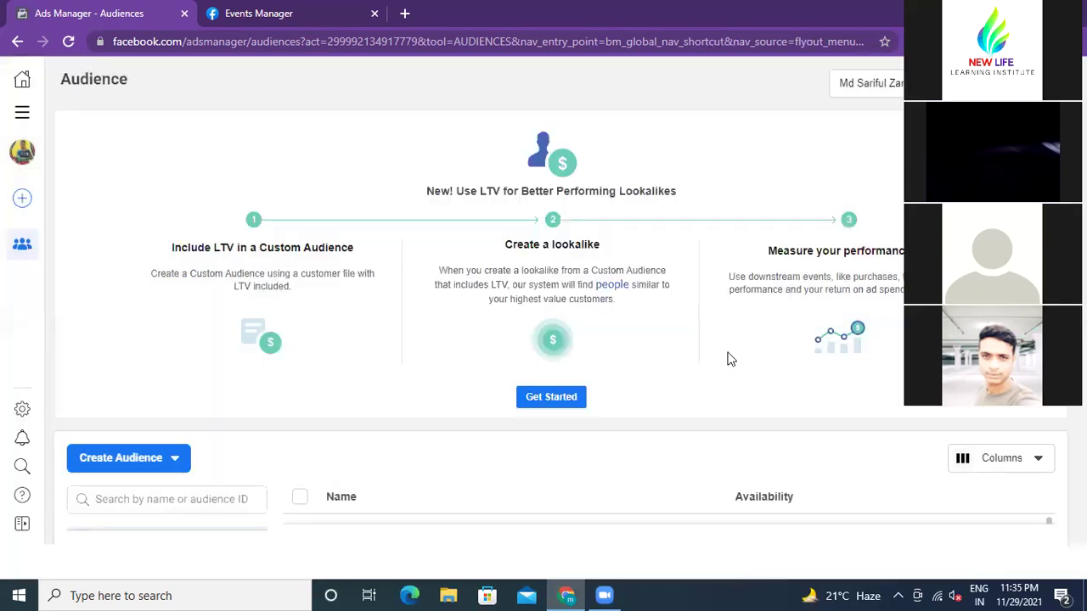
- Return to the Riyadh Fashion pixel's overview in Events Manager and examine its event list
click(17, 43)
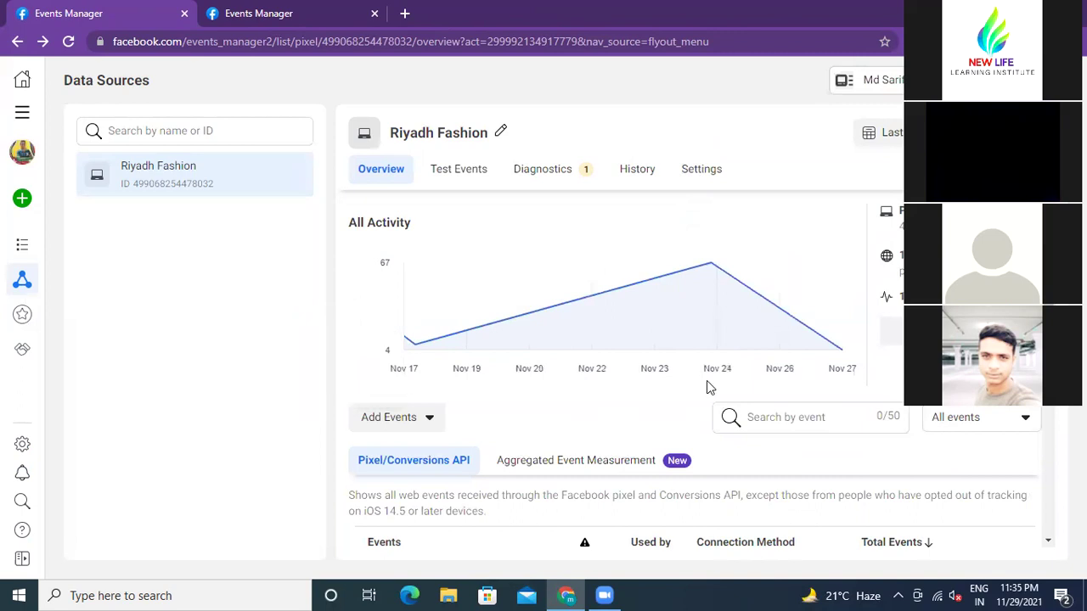
scroll(708, 382, down, 3)
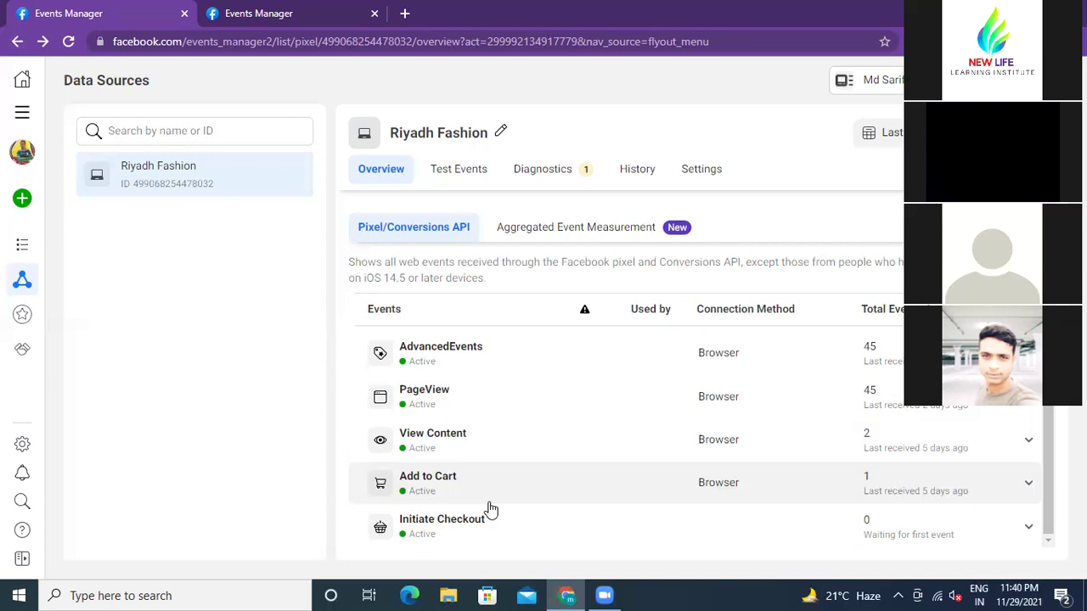
click(316, 13)
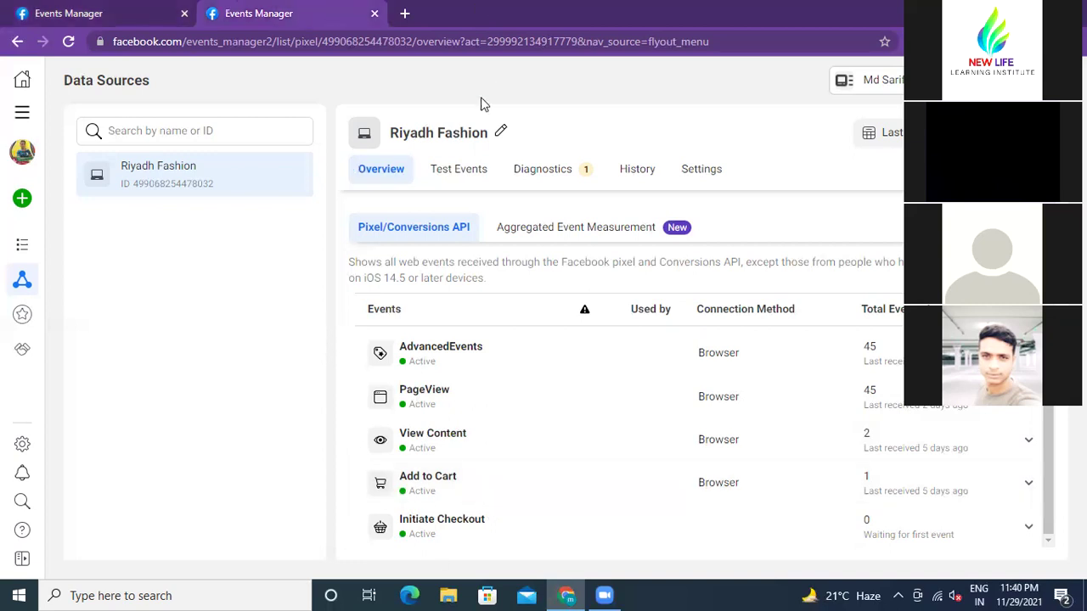
- In a new browser tab, search Google for sketchpad.io and open the Sketchpad drawing site
click(405, 13)
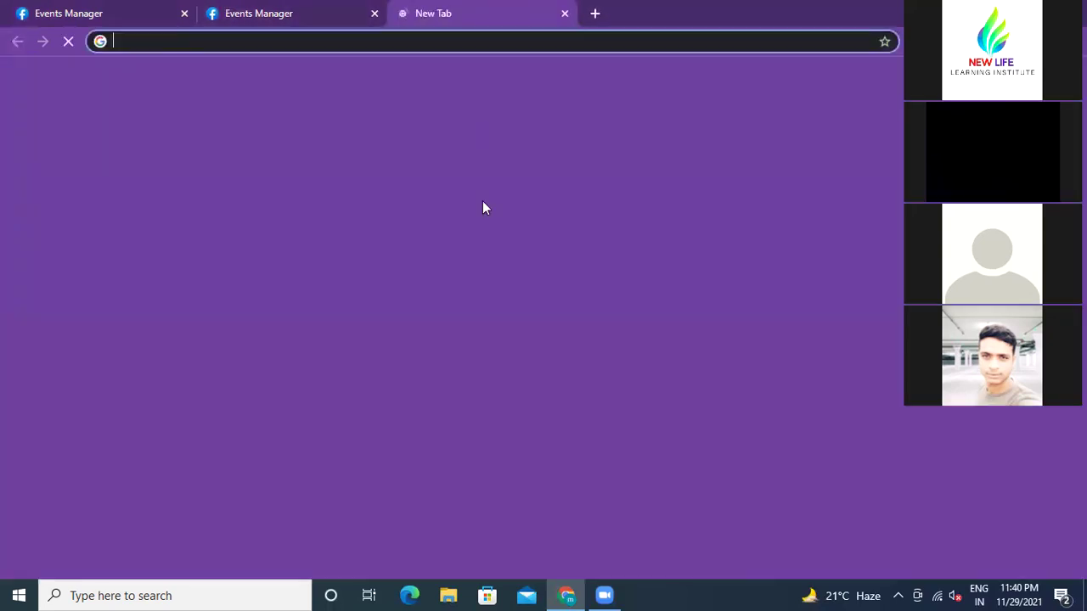
click(311, 17)
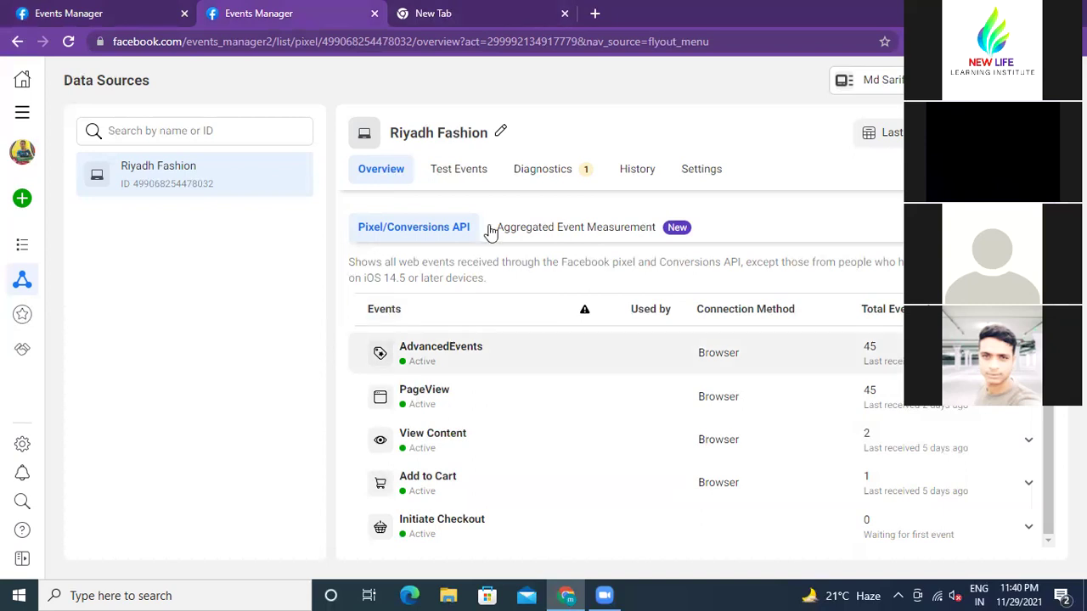
click(475, 15)
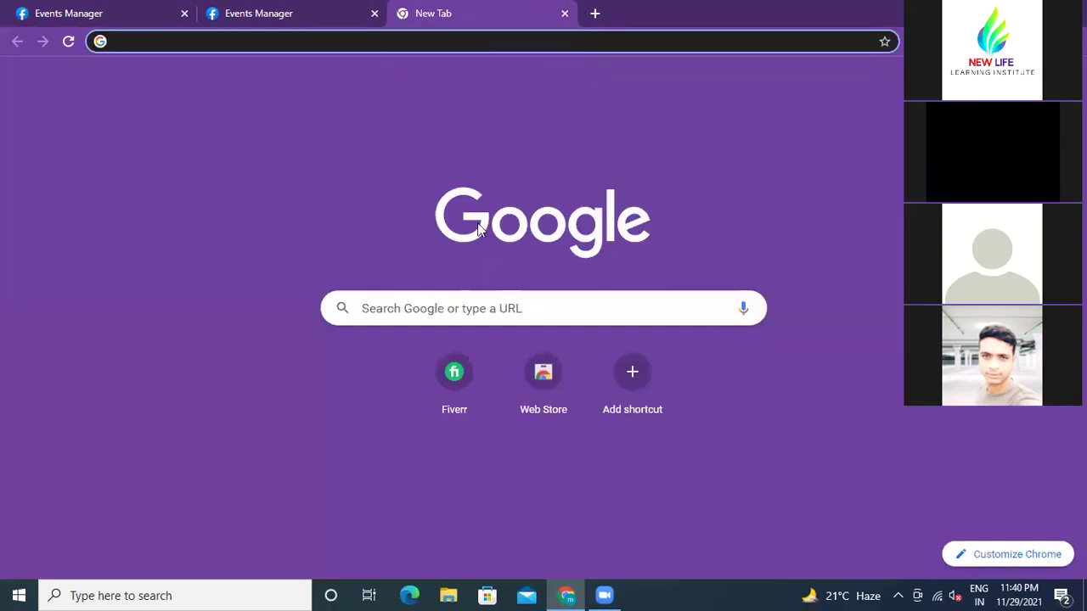
click(460, 303)
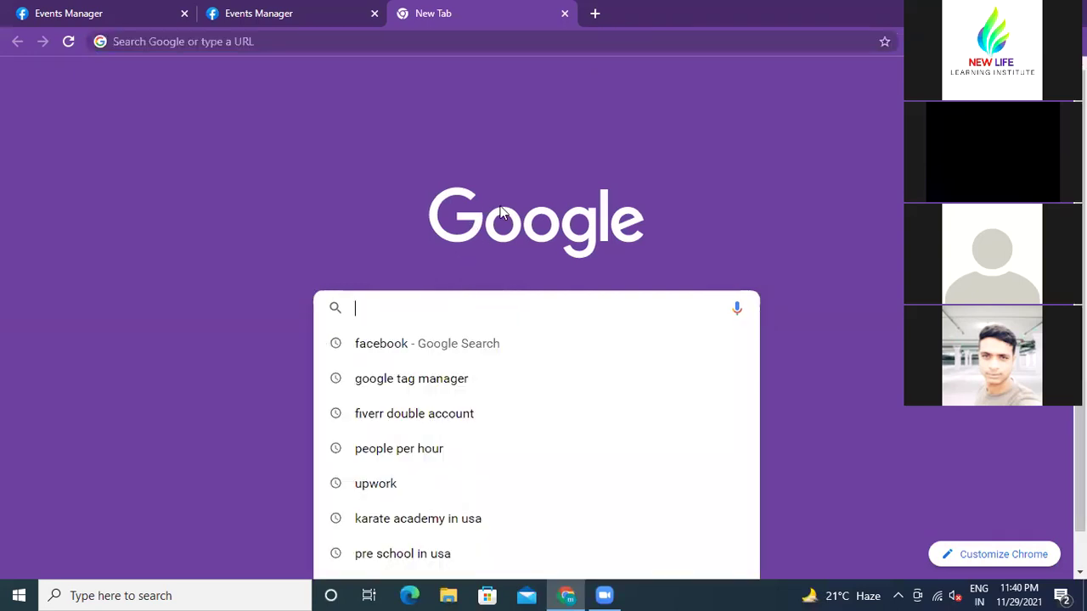
text(scat)
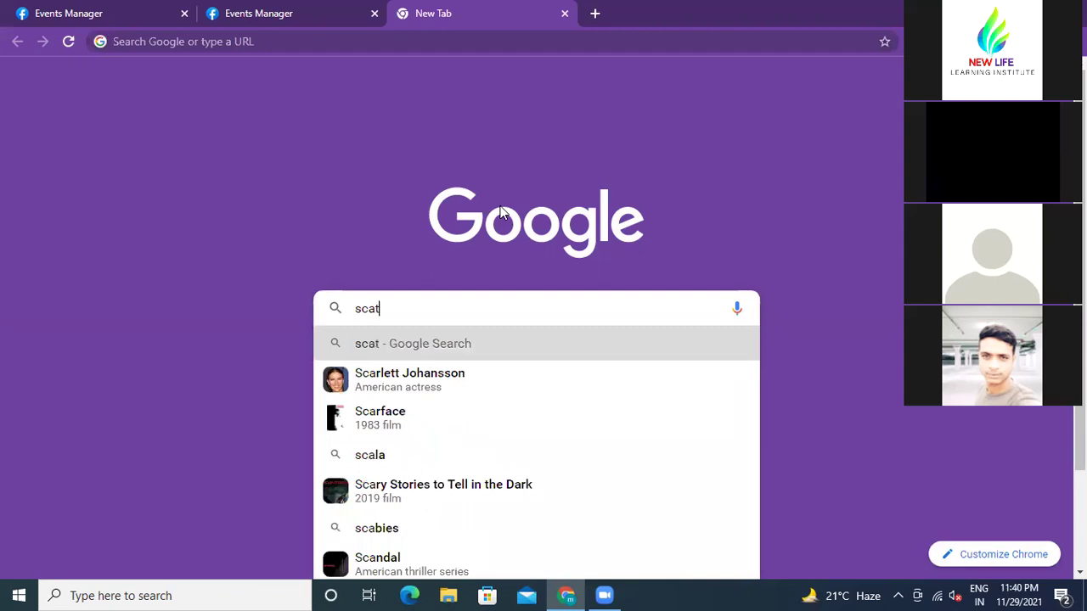
text(h)
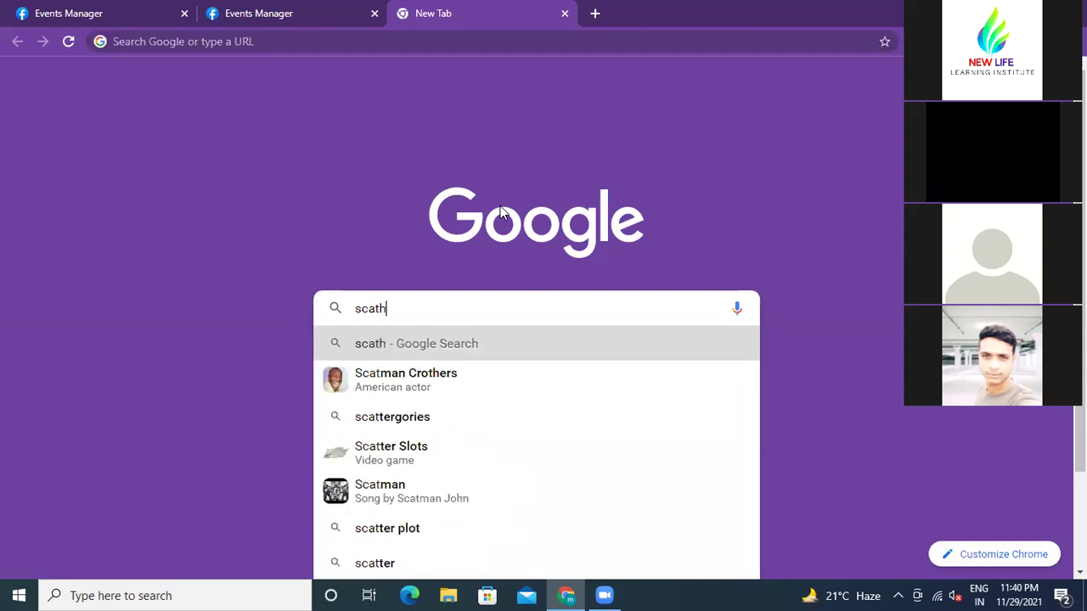
text(pad)
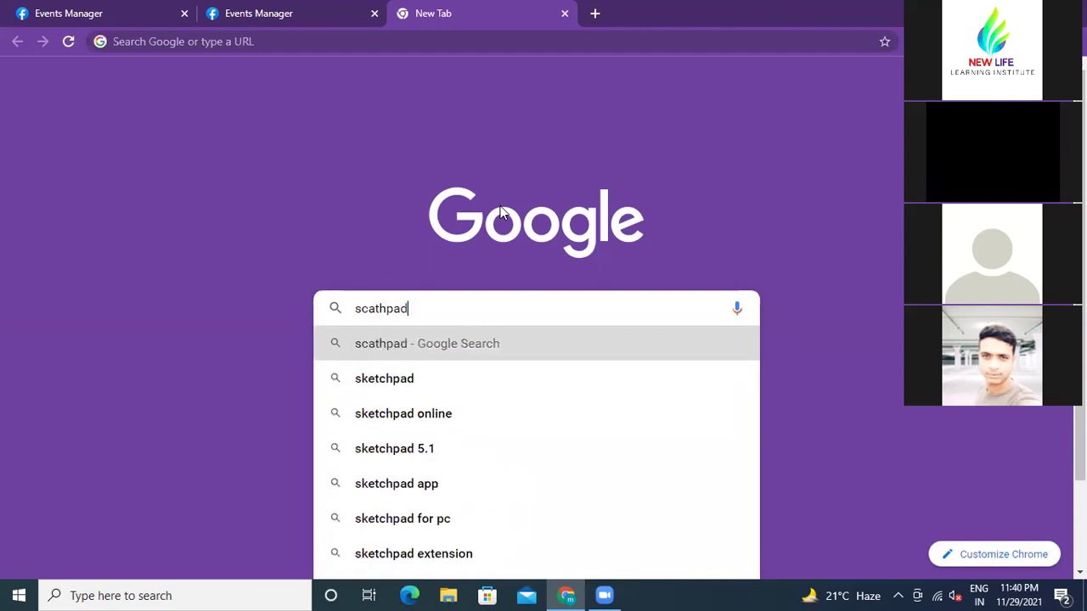
text(.)
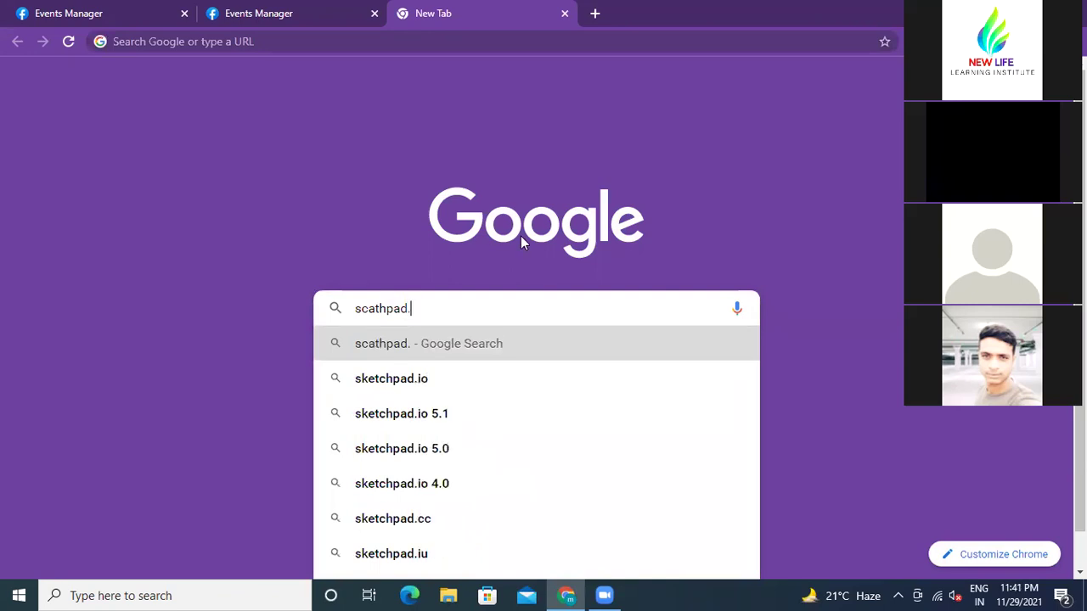
click(382, 381)
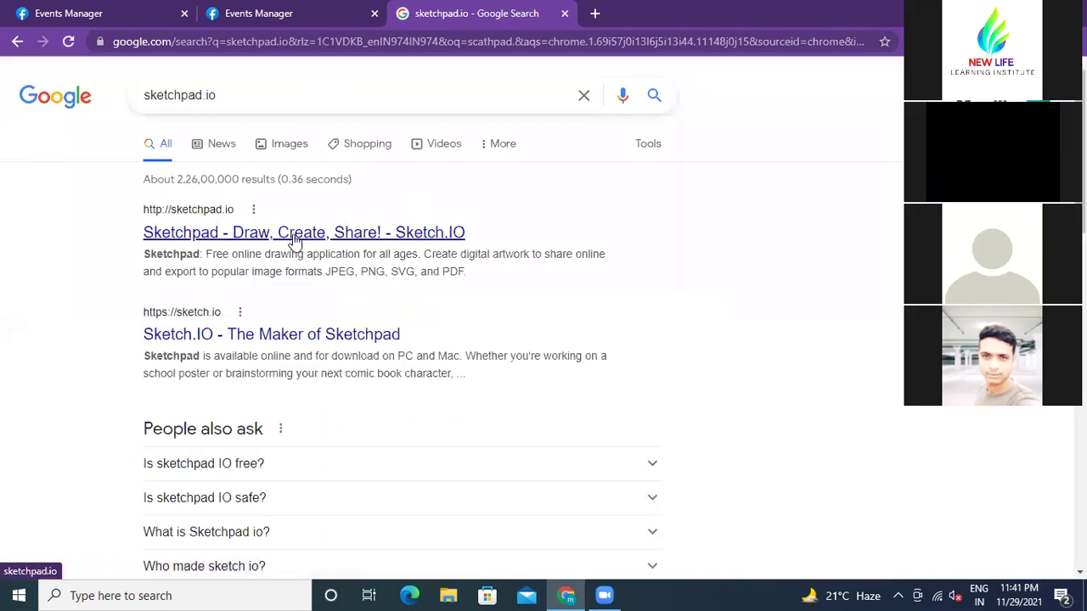
click(323, 238)
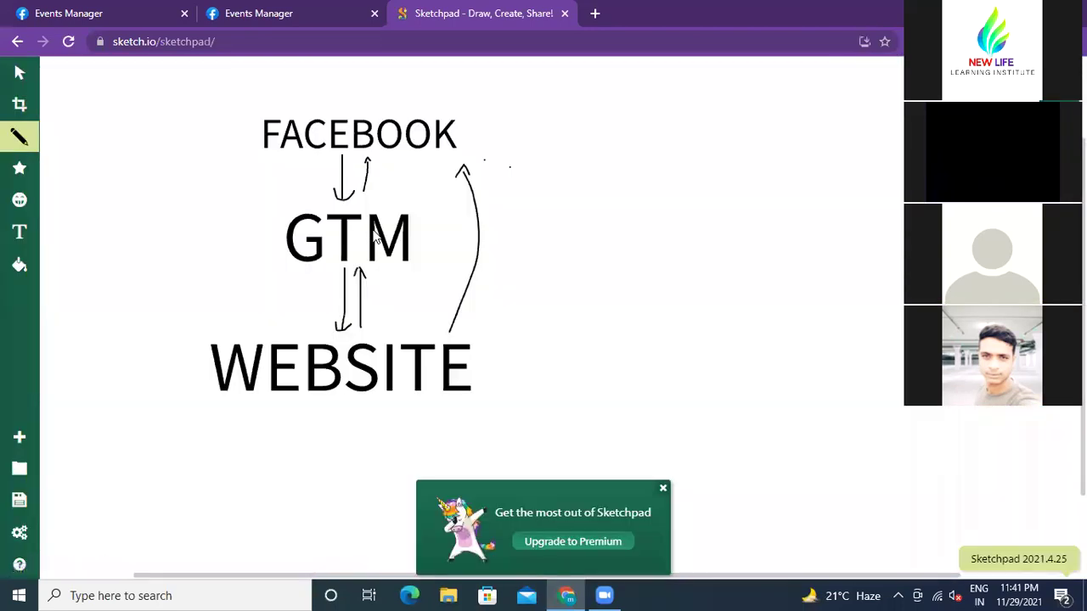
- Create a new blank canvas of 1366 × 657 px with the Color background
click(18, 140)
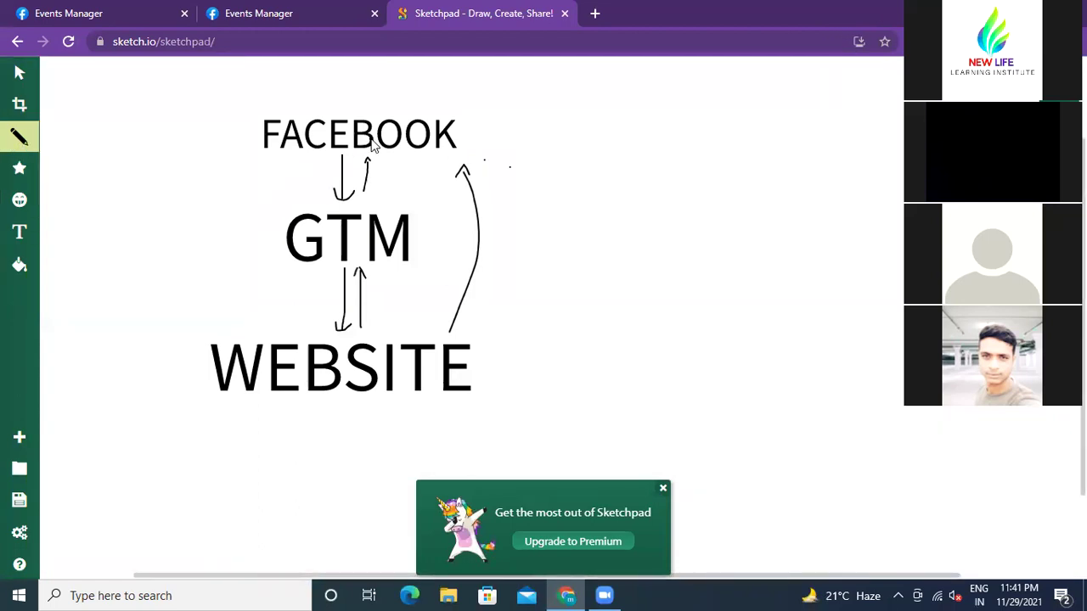
click(20, 436)
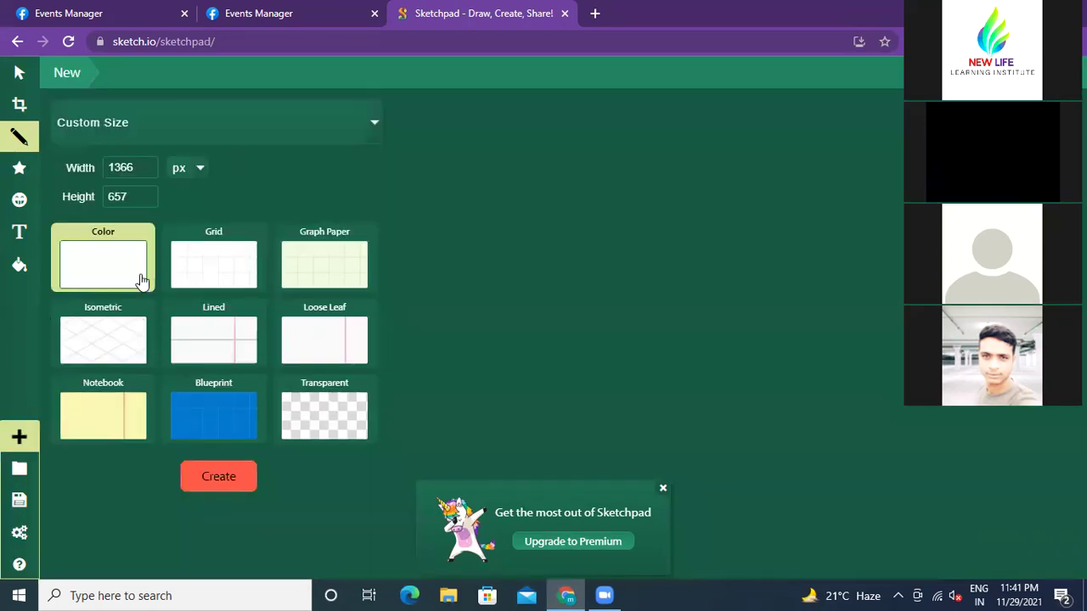
click(218, 478)
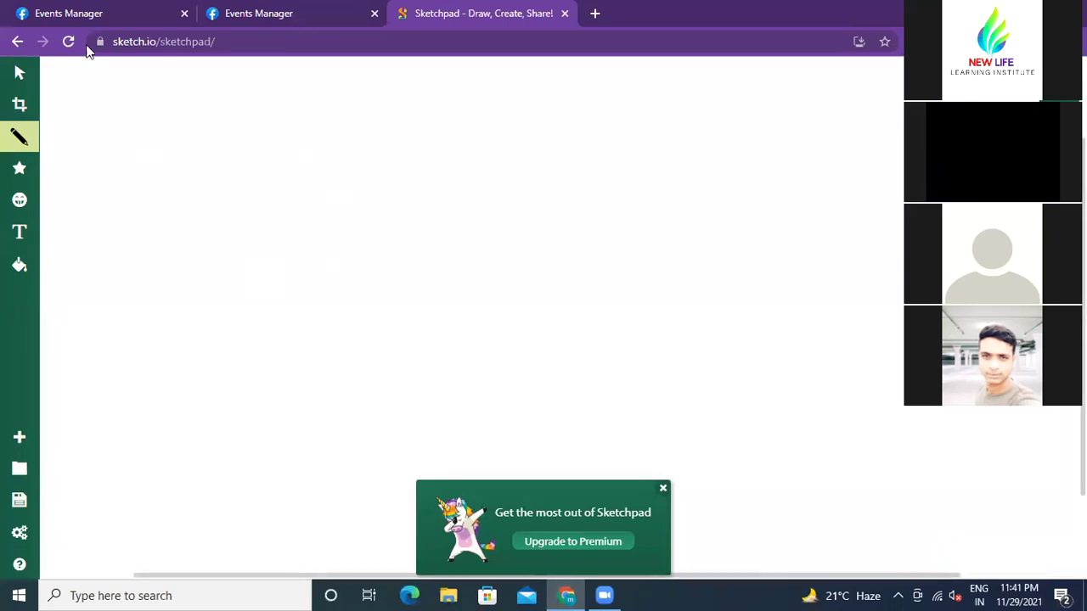
- Draw a large freehand rectangle with the Pencil and divide it into two halves with a horizontal line
click(20, 136)
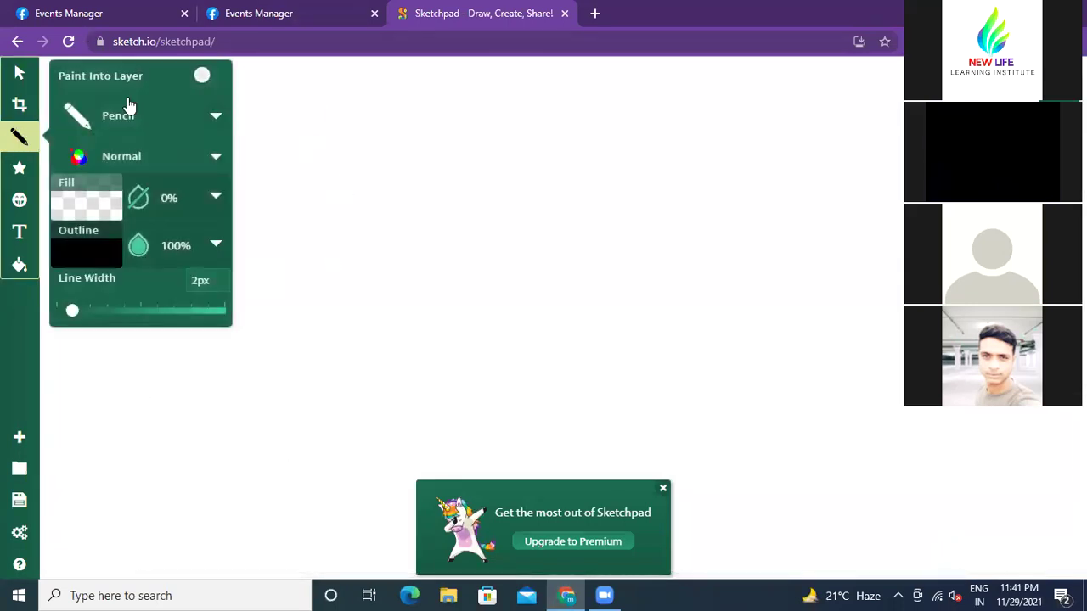
click(105, 125)
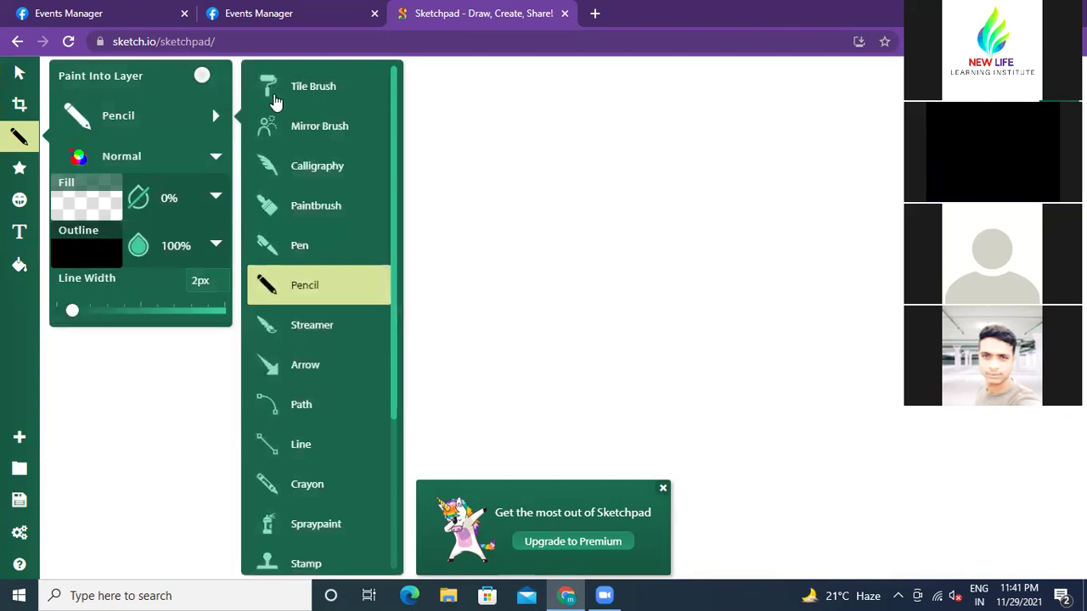
click(550, 132)
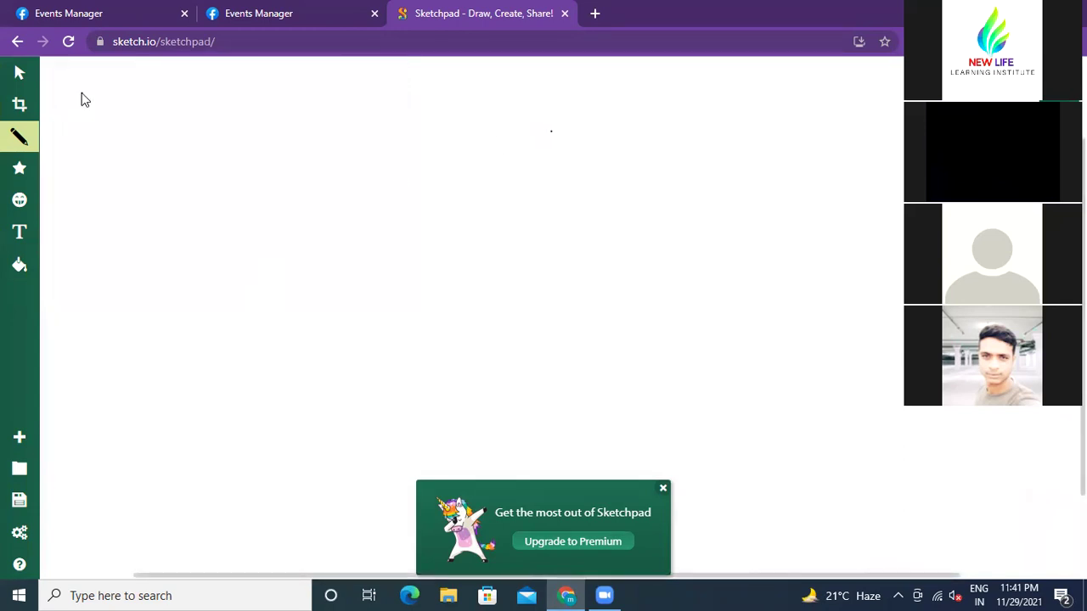
mouse_move(77, 89)
mouse_down()
mouse_move(383, 96)
mouse_move(385, 497)
mouse_move(107, 492)
mouse_move(49, 480)
mouse_move(70, 379)
mouse_move(57, 176)
mouse_move(72, 96)
mouse_up()
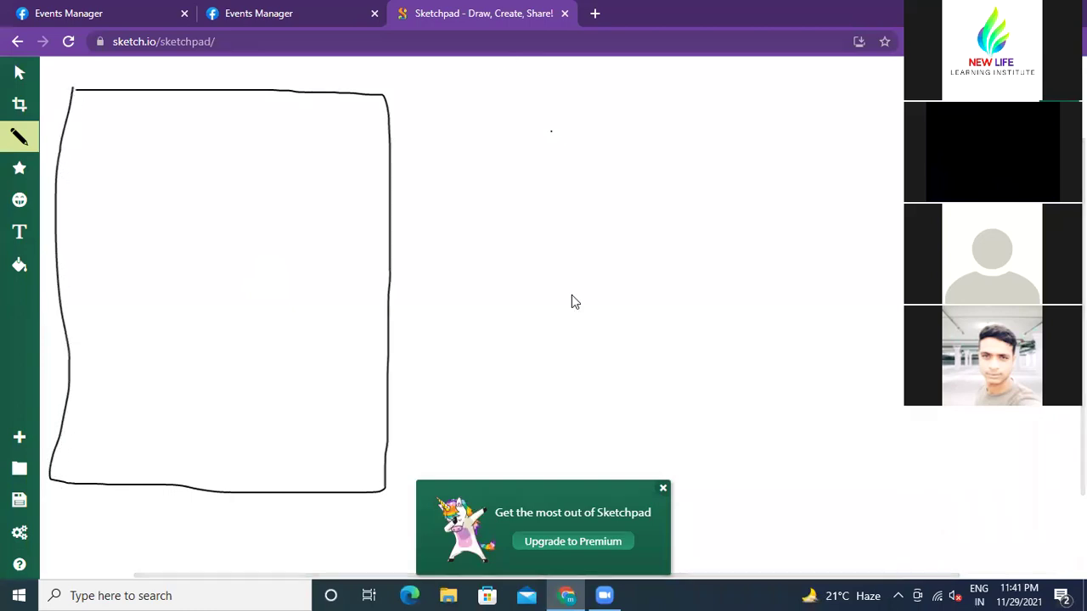
click(663, 488)
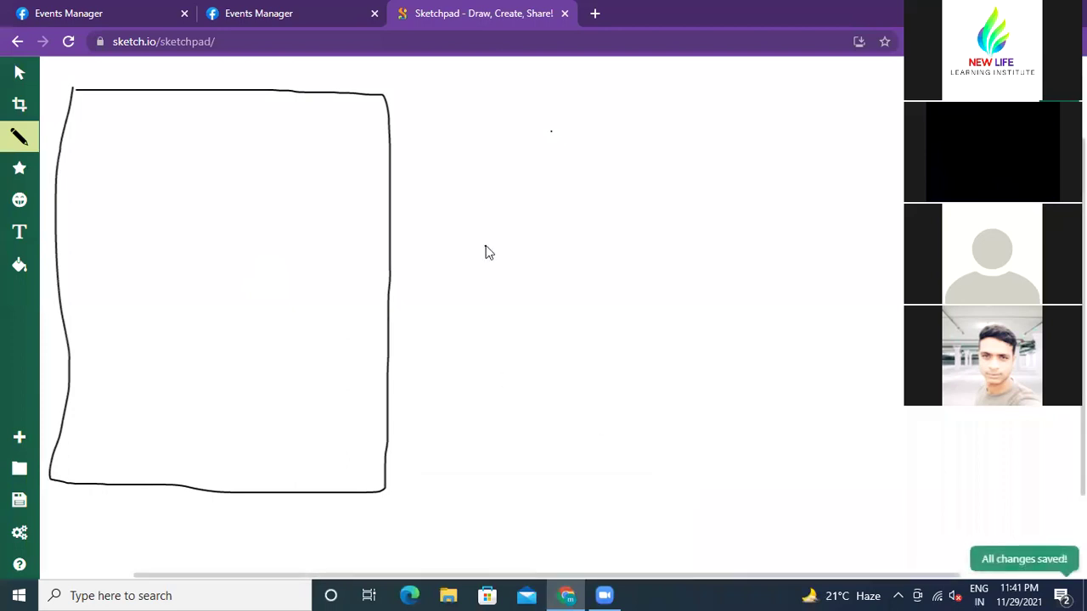
click(248, 279)
mouse_move(56, 270)
mouse_down()
mouse_move(393, 283)
mouse_move(384, 277)
mouse_up()
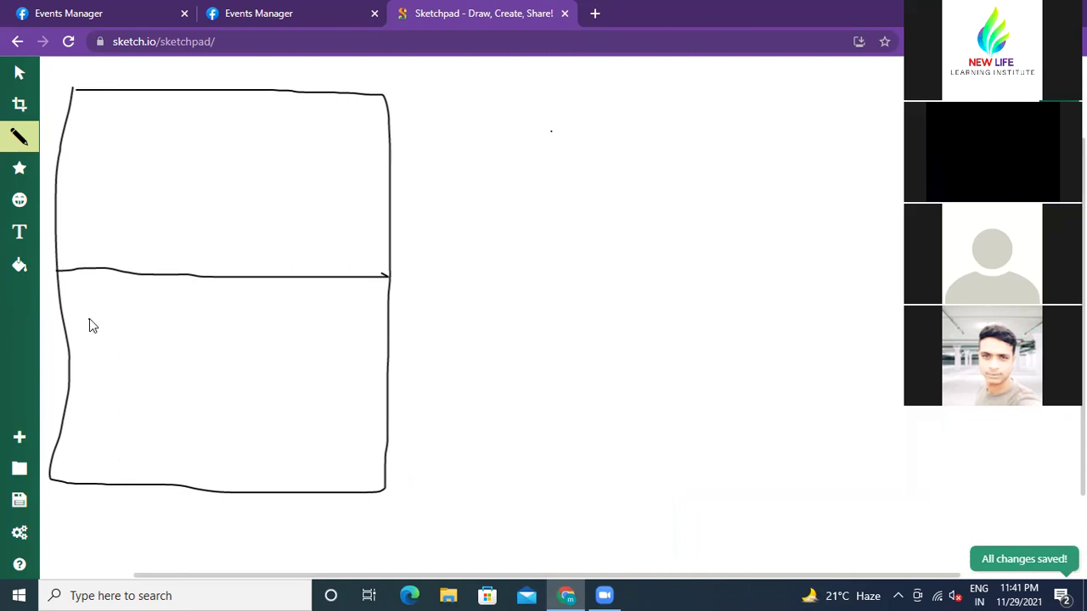
- Draw a row of four small freehand squares along the upper half of the divided rectangle
click(142, 305)
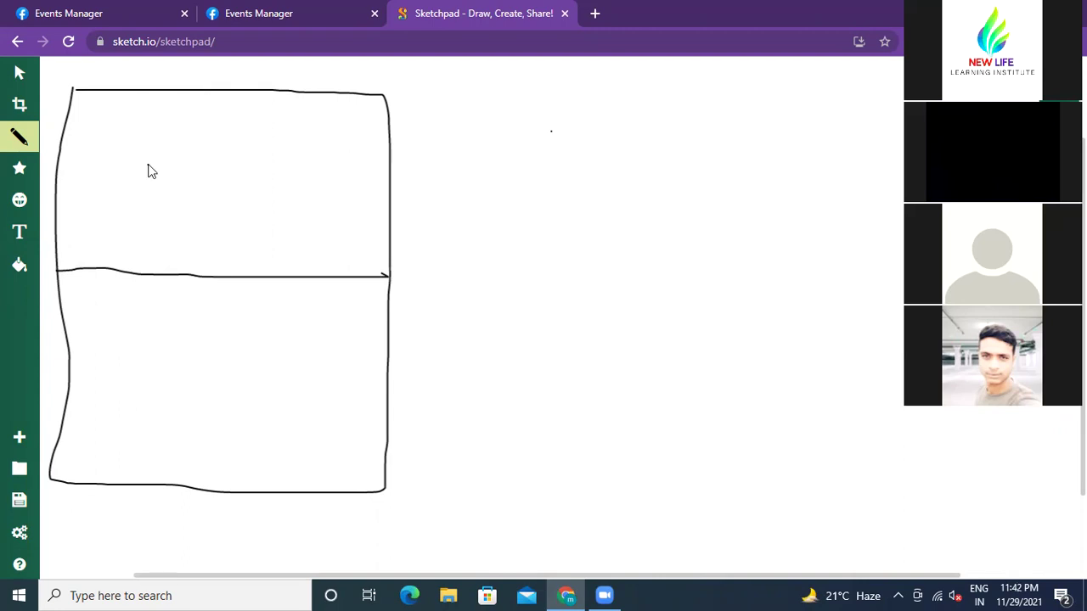
click(108, 151)
drag(80, 124, 105, 123)
mouse_move(118, 158)
mouse_down()
mouse_move(76, 161)
mouse_move(79, 124)
mouse_up()
mouse_move(157, 124)
mouse_down()
mouse_move(184, 124)
mouse_move(192, 136)
mouse_move(155, 160)
mouse_move(157, 128)
mouse_up()
mouse_move(231, 124)
mouse_down()
mouse_move(260, 125)
mouse_move(277, 139)
mouse_move(280, 162)
mouse_move(236, 166)
mouse_move(230, 121)
mouse_up()
drag(311, 125, 351, 126)
mouse_move(357, 164)
mouse_down()
mouse_move(310, 168)
mouse_move(308, 126)
mouse_up()
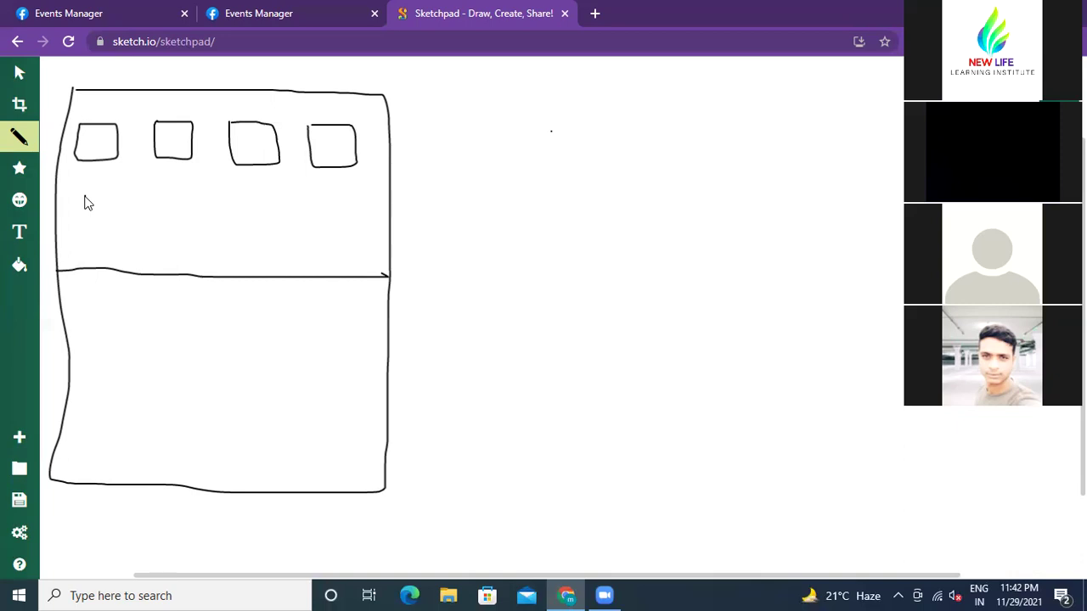
- Add a fifth small square below the row in the upper half and two small squares in the lower half
drag(74, 188, 108, 188)
drag(82, 219, 80, 196)
mouse_move(74, 301)
mouse_down()
mouse_move(107, 303)
mouse_move(113, 329)
mouse_move(84, 332)
mouse_move(78, 302)
mouse_up()
mouse_move(147, 299)
mouse_down()
mouse_move(174, 298)
mouse_move(163, 326)
mouse_move(150, 325)
mouse_move(145, 305)
mouse_up()
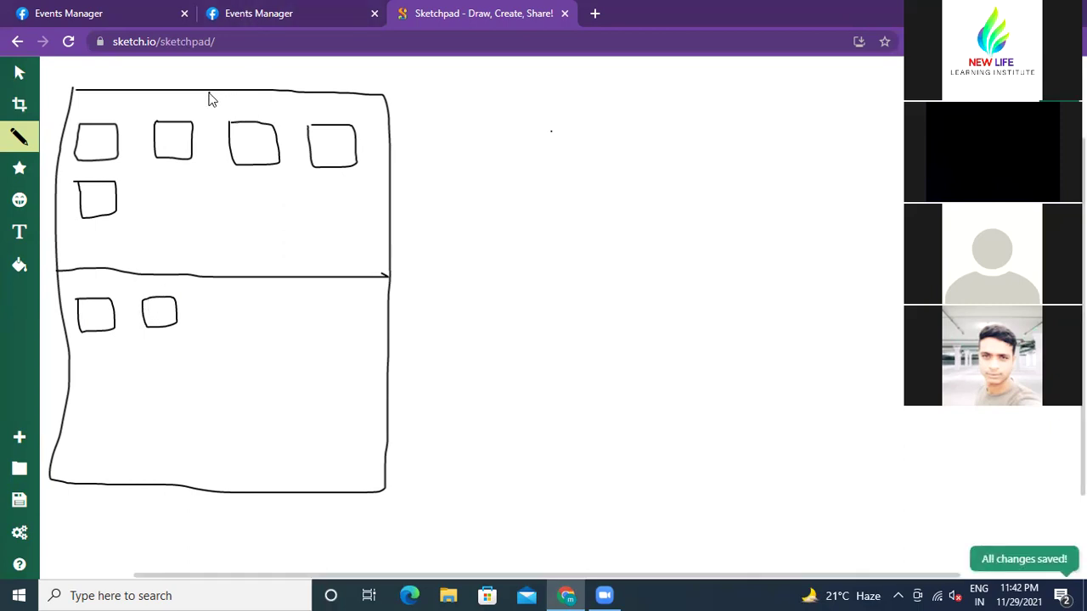
- Outline a narrow strip along the divided rectangle's top edge and draw a second tall rectangle beside it
mouse_move(177, 90)
mouse_down()
mouse_move(184, 111)
mouse_move(364, 113)
mouse_up()
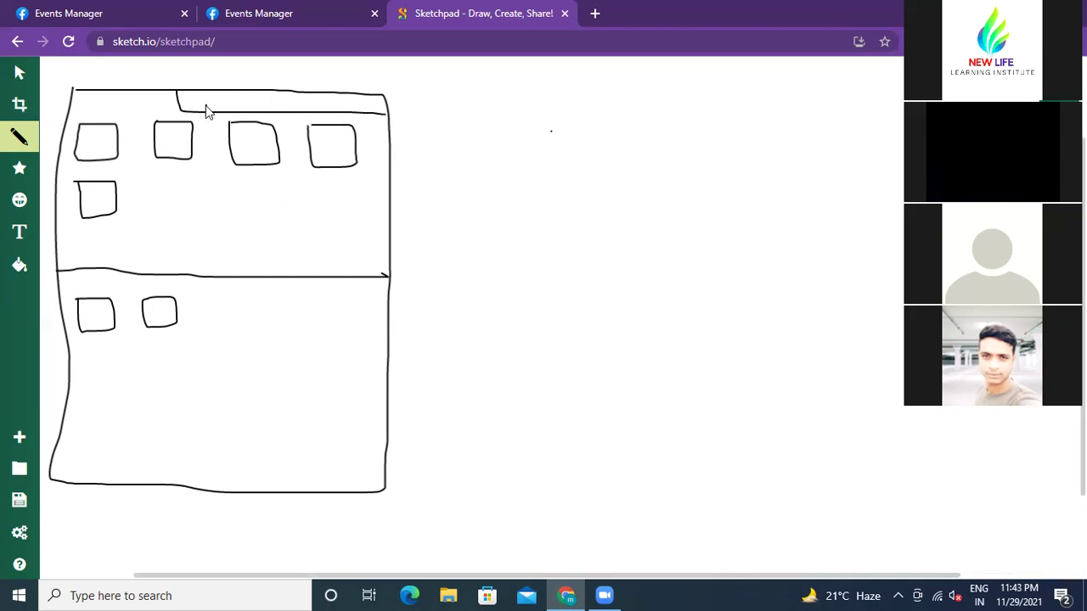
click(90, 141)
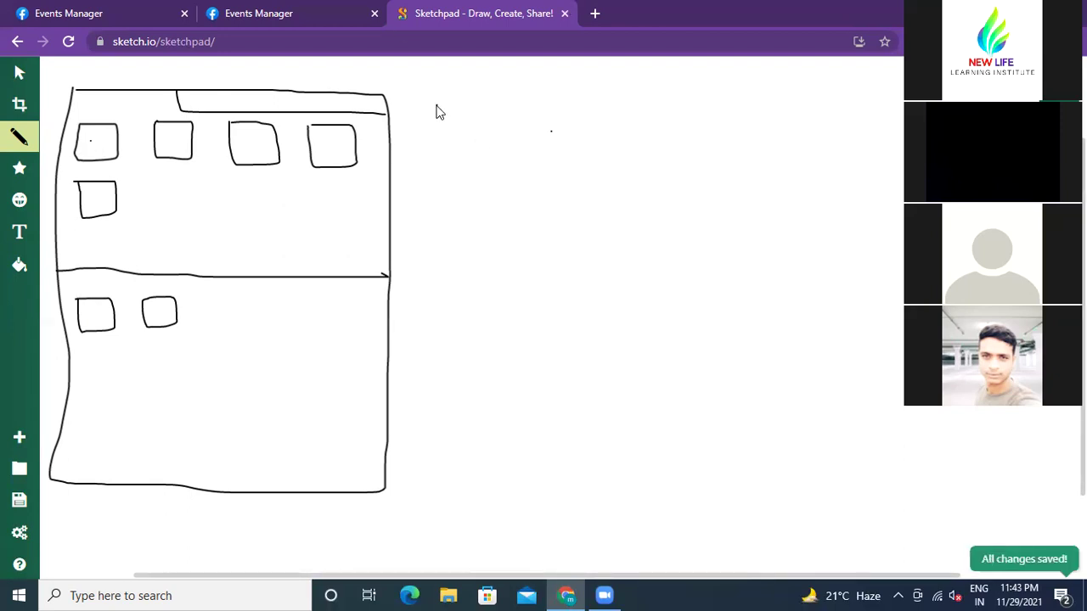
mouse_move(419, 100)
mouse_down()
mouse_move(609, 108)
mouse_move(626, 137)
mouse_move(627, 436)
mouse_move(424, 450)
mouse_move(409, 429)
mouse_move(419, 101)
mouse_up()
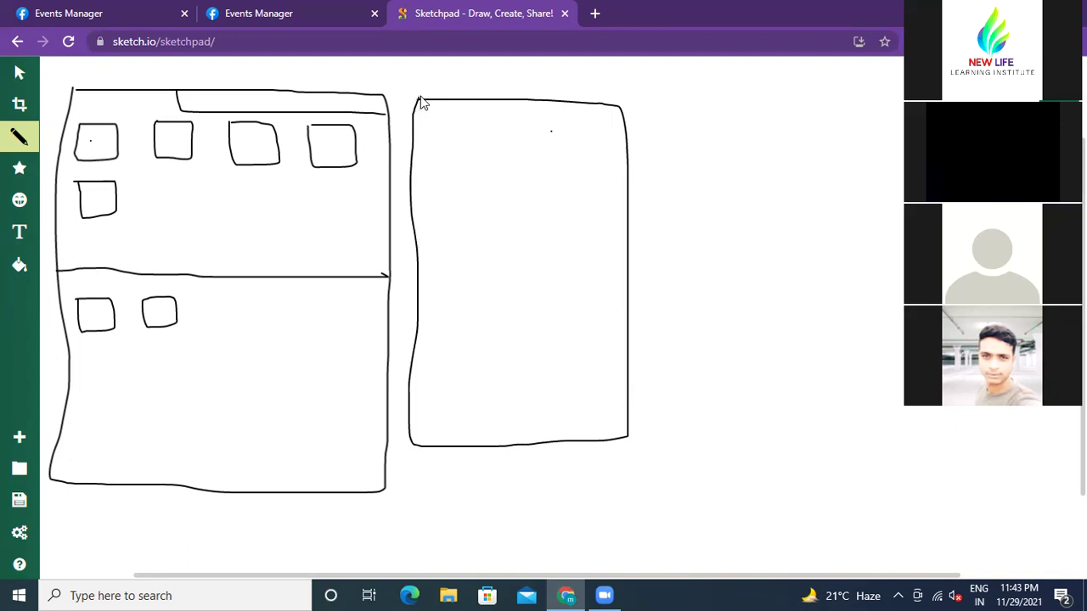
click(92, 140)
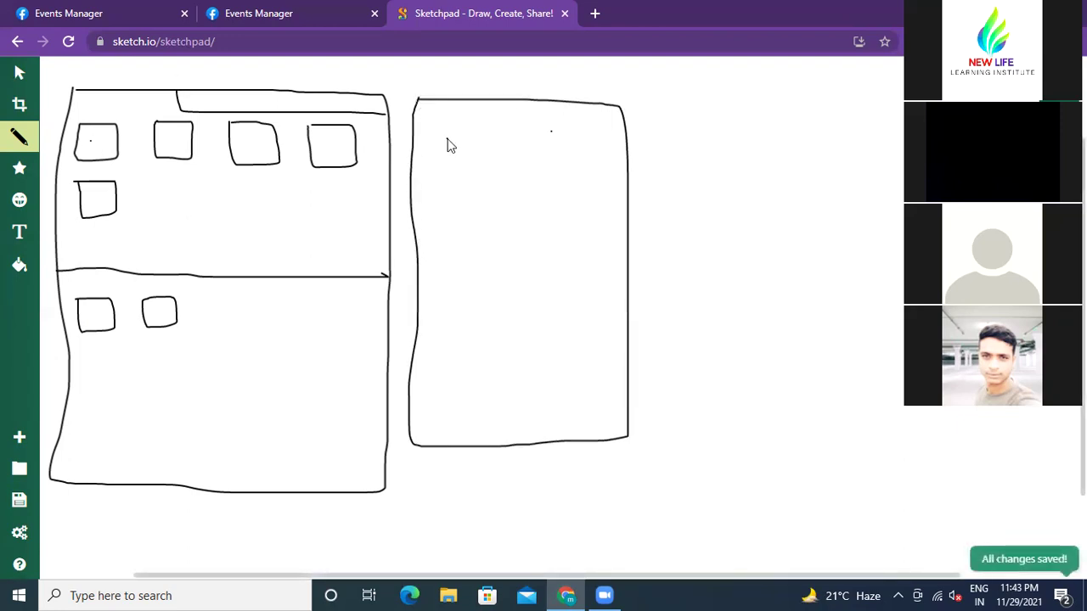
click(471, 130)
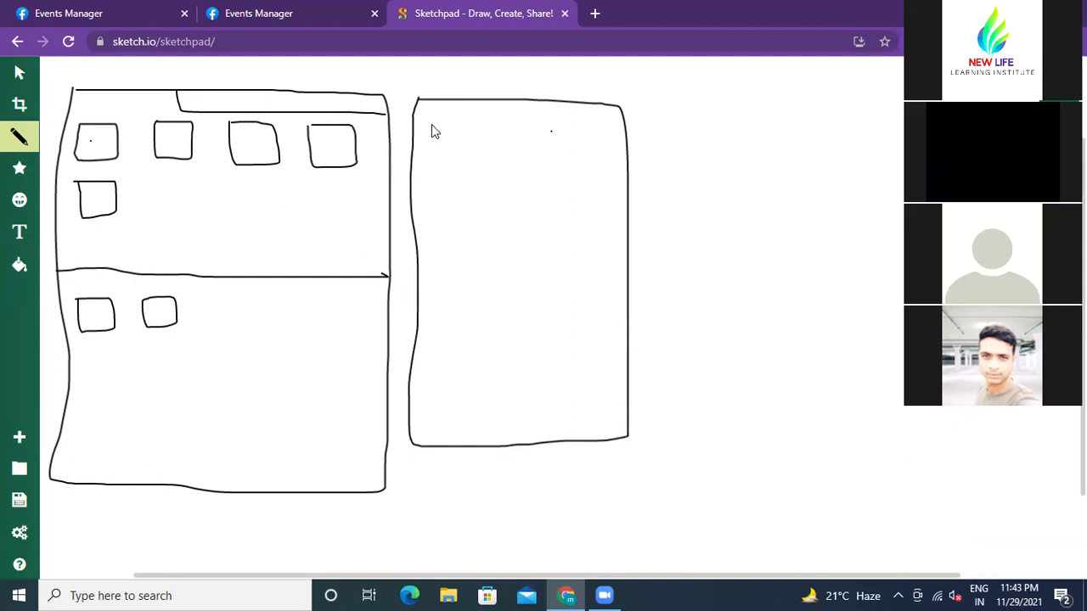
- Draw five small squares inside the second rectangle, three in a row with two beneath them
mouse_move(427, 121)
mouse_down()
mouse_move(471, 121)
mouse_move(471, 158)
mouse_move(428, 162)
mouse_move(428, 122)
mouse_up()
mouse_move(507, 119)
mouse_down()
mouse_move(533, 121)
mouse_move(538, 156)
mouse_move(505, 162)
mouse_move(502, 126)
mouse_move(587, 126)
mouse_move(604, 136)
mouse_move(603, 170)
mouse_move(563, 172)
mouse_move(568, 123)
mouse_up()
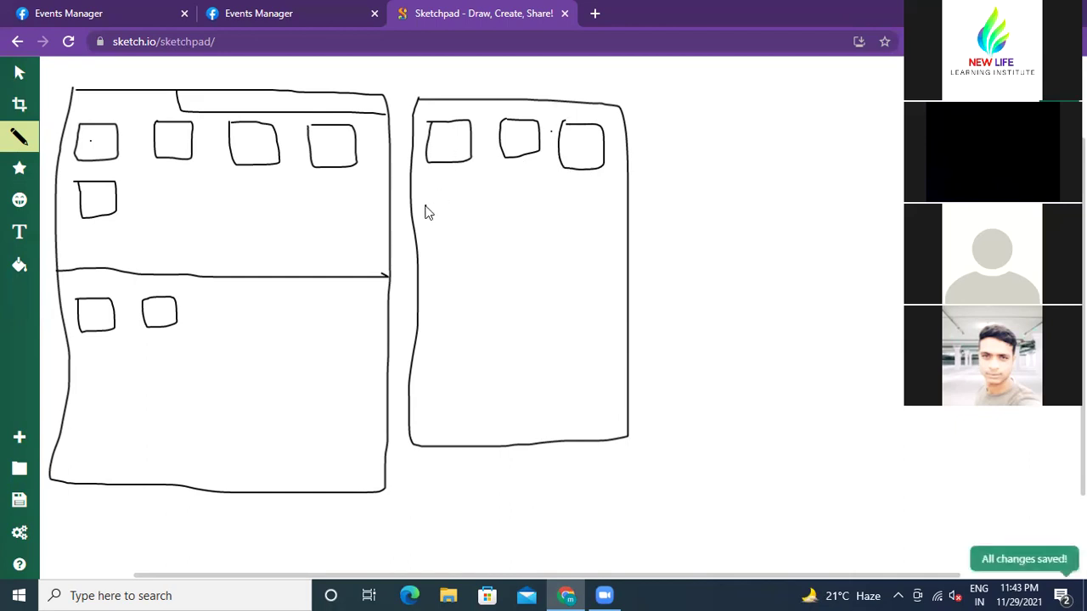
mouse_move(465, 198)
mouse_down()
mouse_move(479, 239)
mouse_move(450, 246)
mouse_move(436, 246)
mouse_move(432, 202)
mouse_up()
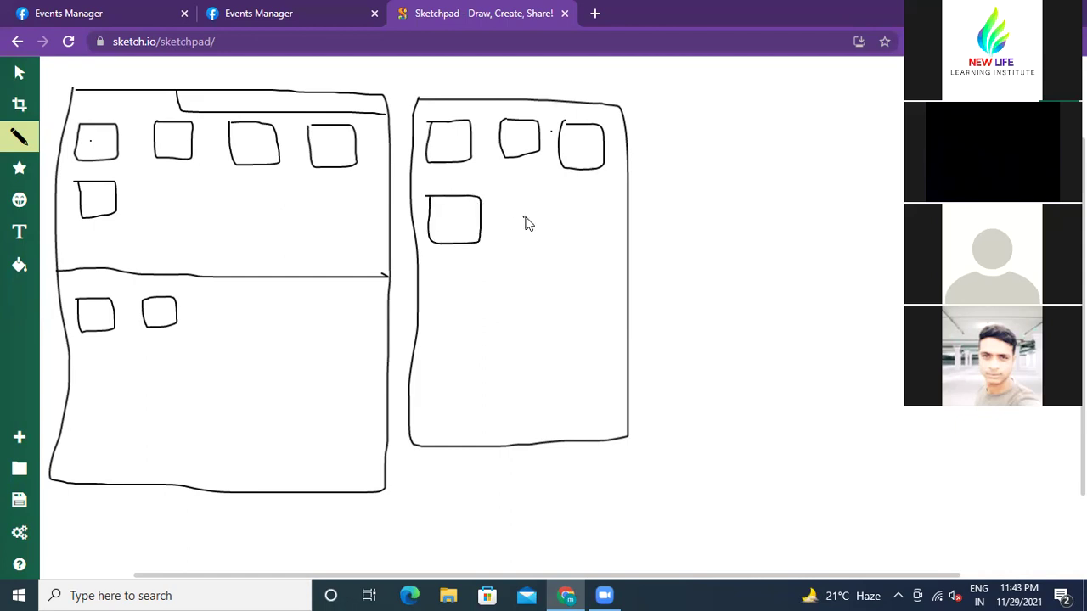
mouse_move(511, 196)
mouse_down()
mouse_move(553, 207)
mouse_move(555, 243)
mouse_move(506, 243)
mouse_move(510, 201)
mouse_up()
click(513, 143)
click(449, 144)
- Draw a third rectangle as a page layout with a header line, a large box, a narrow side box and two small boxes below
mouse_move(651, 110)
mouse_down()
mouse_move(840, 116)
mouse_move(842, 357)
mouse_move(654, 373)
mouse_move(653, 107)
mouse_up()
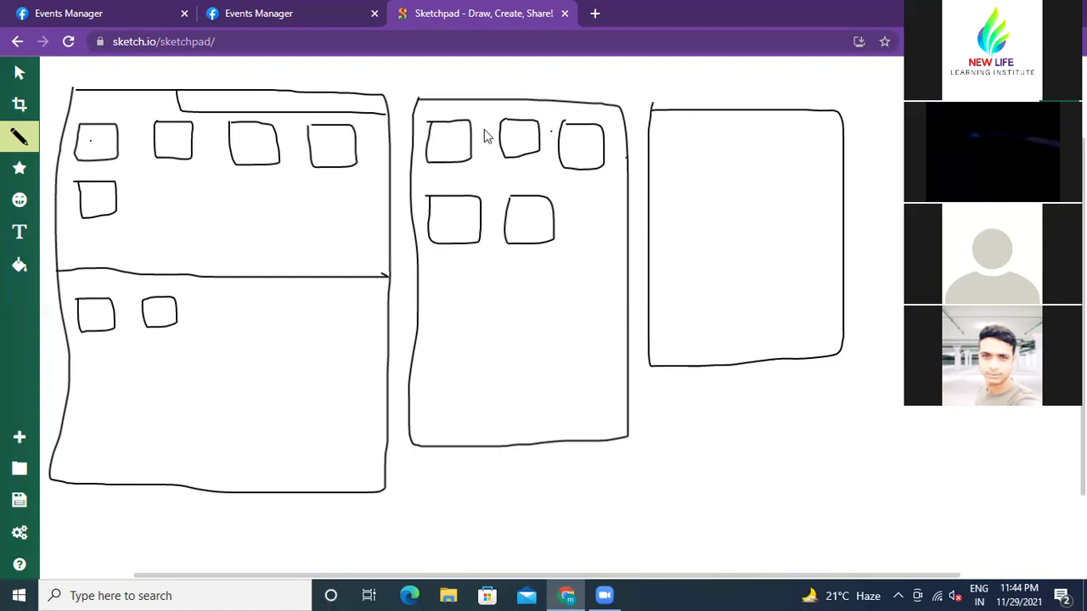
mouse_move(661, 157)
mouse_down()
mouse_move(773, 158)
mouse_move(778, 257)
mouse_move(653, 279)
mouse_move(658, 156)
mouse_move(742, 133)
mouse_move(839, 134)
mouse_up()
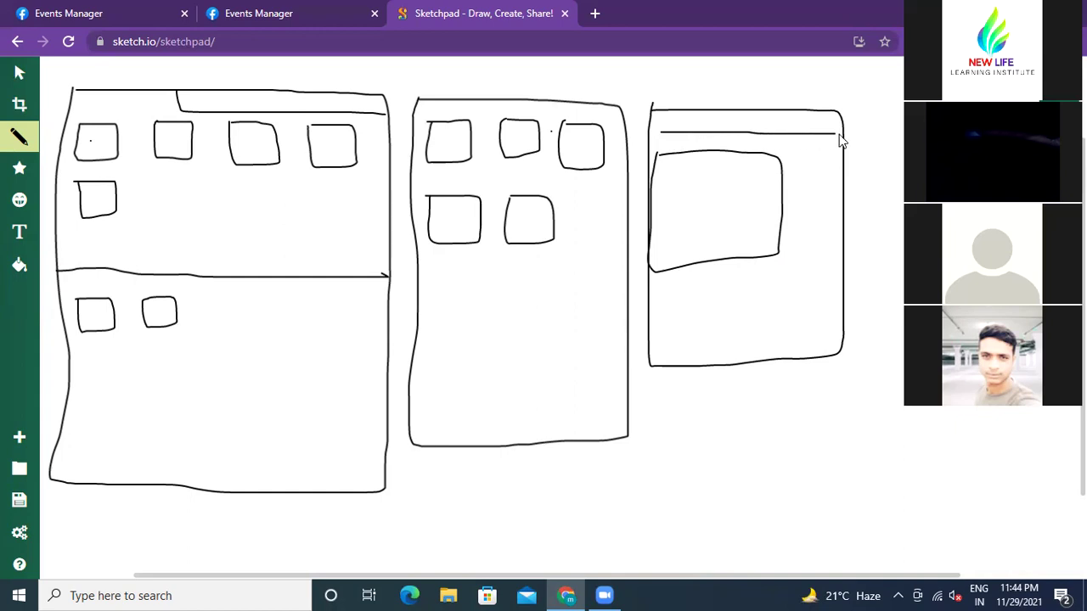
click(796, 173)
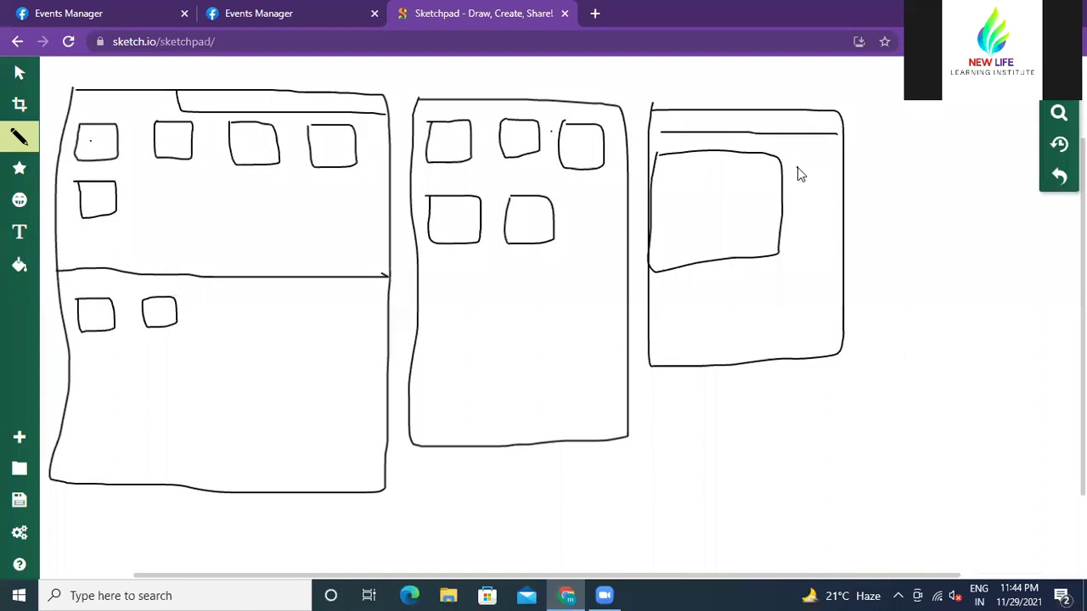
mouse_move(820, 173)
mouse_down()
mouse_move(830, 244)
mouse_move(800, 245)
mouse_move(795, 168)
mouse_up()
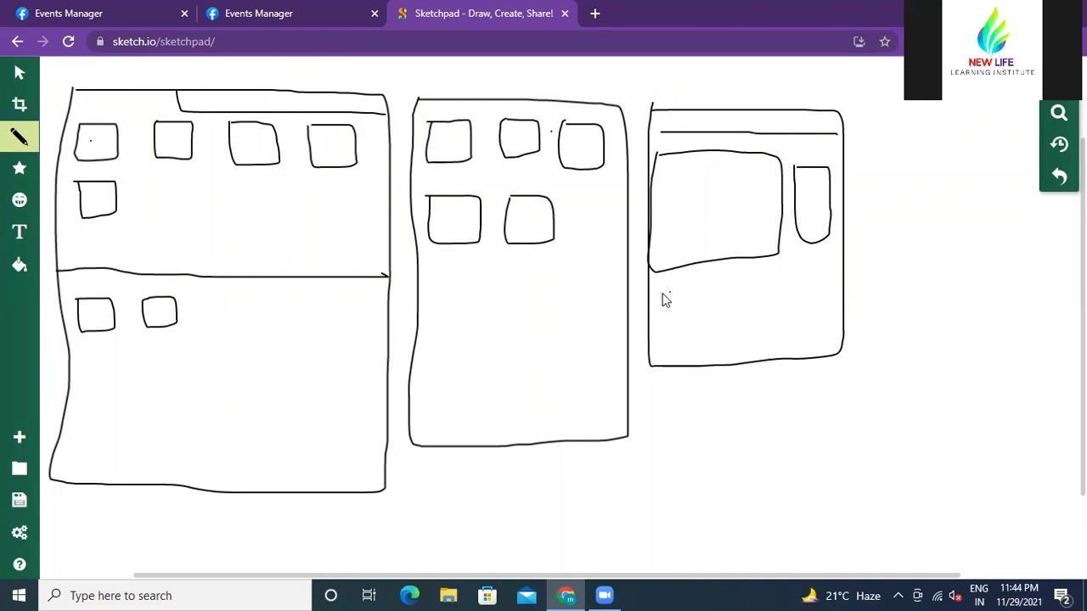
mouse_move(659, 294)
mouse_down()
mouse_move(712, 295)
mouse_move(715, 308)
mouse_move(660, 319)
mouse_move(659, 295)
mouse_up()
mouse_move(752, 292)
mouse_down()
mouse_move(799, 292)
mouse_move(815, 319)
mouse_move(773, 320)
mouse_move(751, 290)
mouse_up()
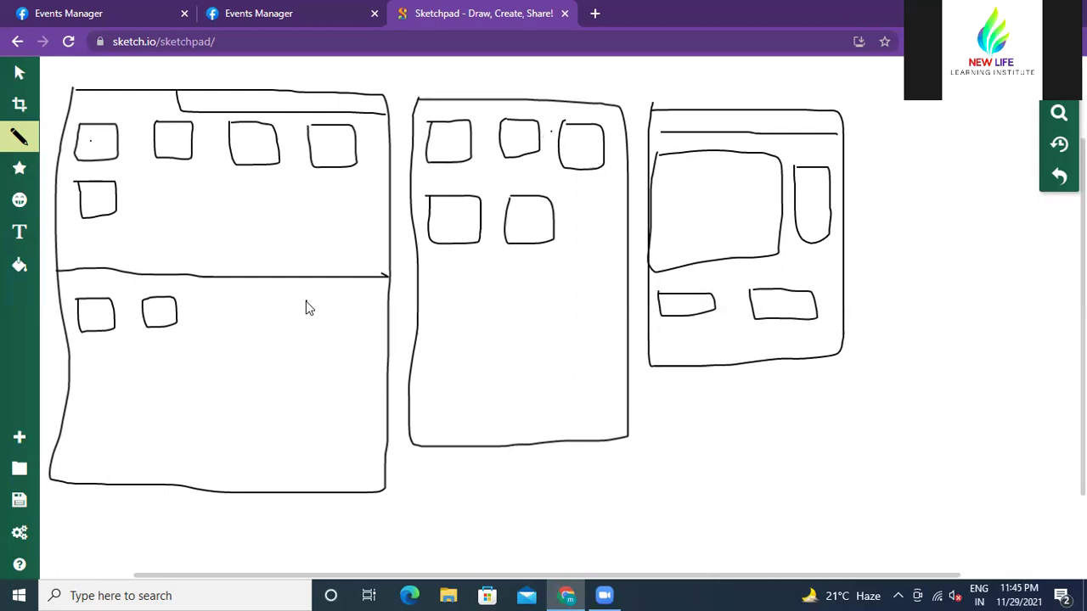
- Mark squares in the second rectangle with pencil dots, undoing the stray marks
click(489, 231)
key(ctrl+z)
click(208, 239)
click(458, 214)
click(543, 216)
click(586, 151)
click(571, 141)
key(ctrl+z)
- Dot more squares in the second rectangle and connect the first two squares of each row with a curved line
click(450, 139)
click(510, 136)
click(453, 217)
drag(455, 146, 522, 141)
mouse_move(445, 215)
mouse_down()
mouse_move(520, 232)
mouse_move(530, 218)
mouse_up()
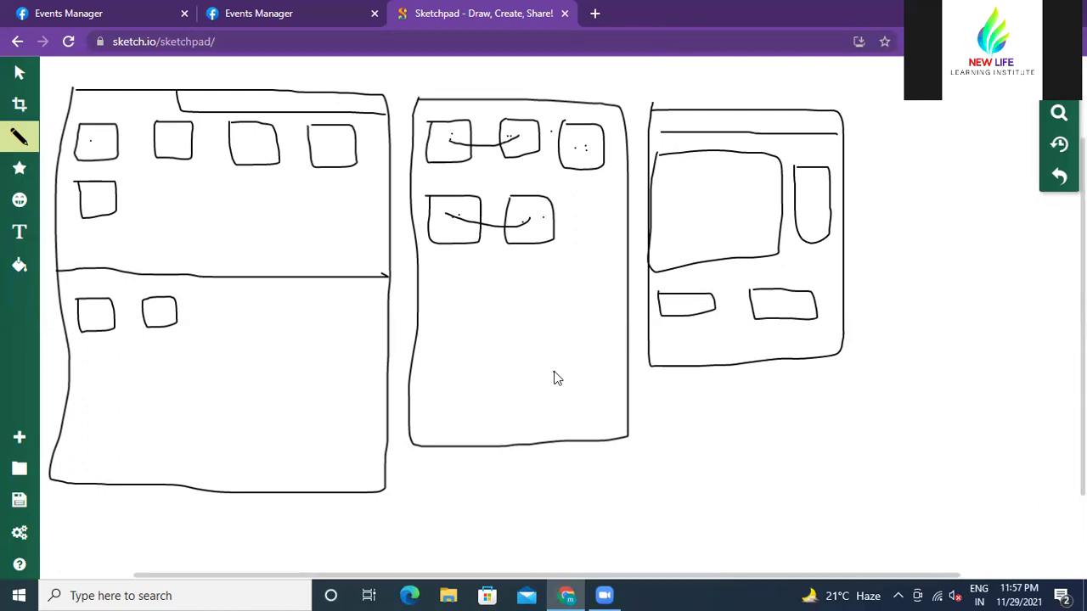
click(623, 531)
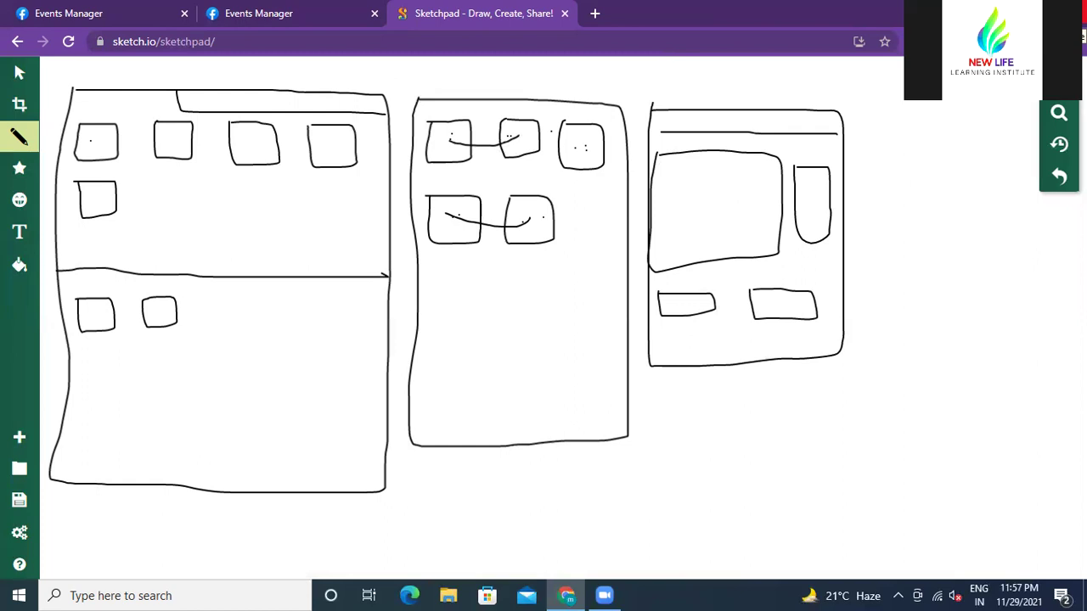
- Close the Sketchpad tab and the second Facebook tab, returning to the remaining Events Manager tab
click(565, 13)
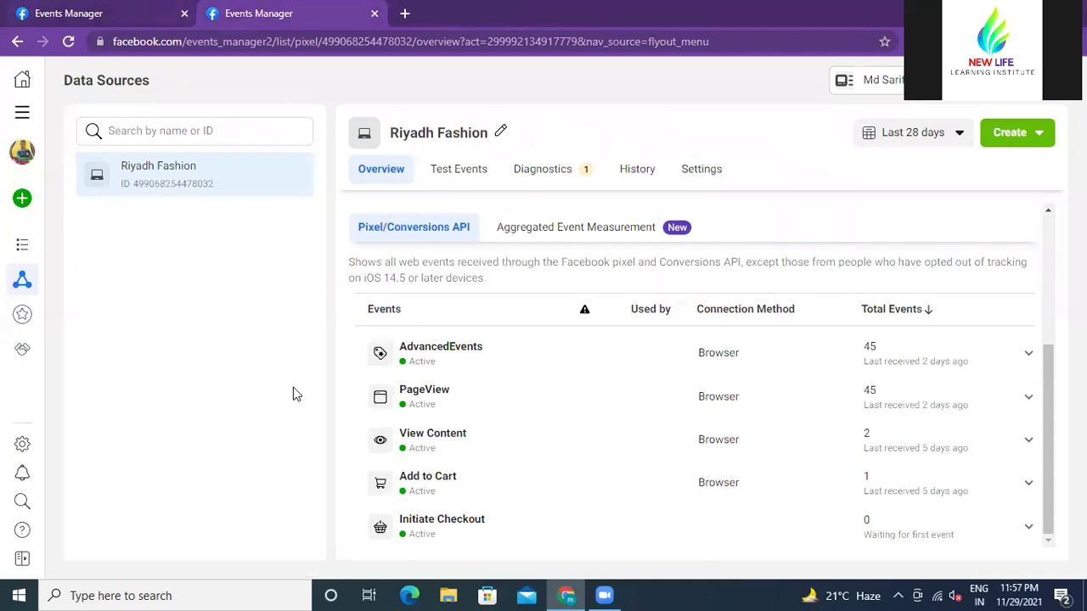
click(17, 42)
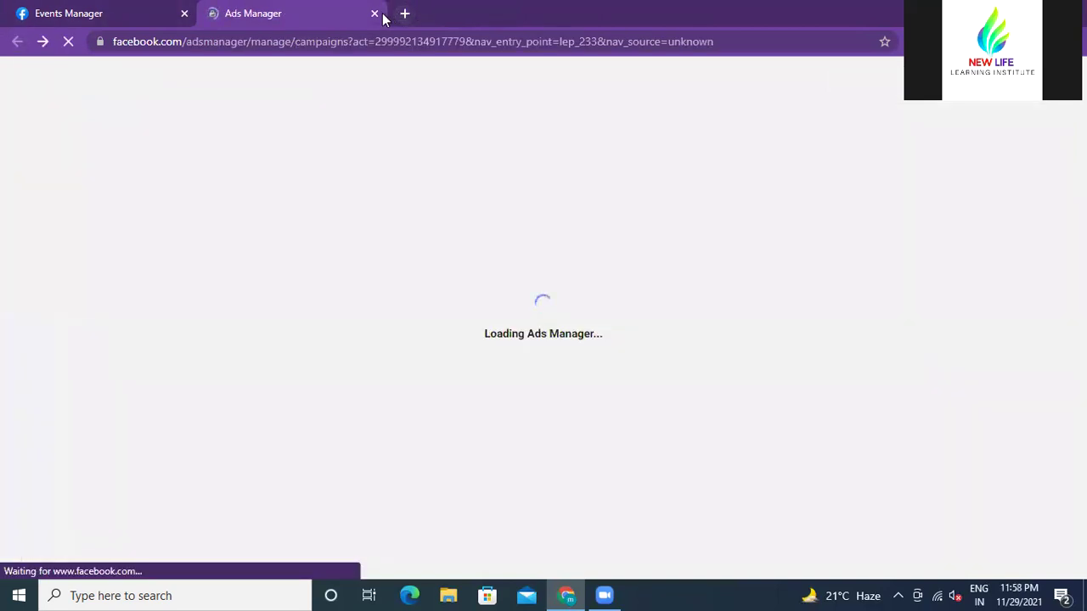
key(ctrl+w)
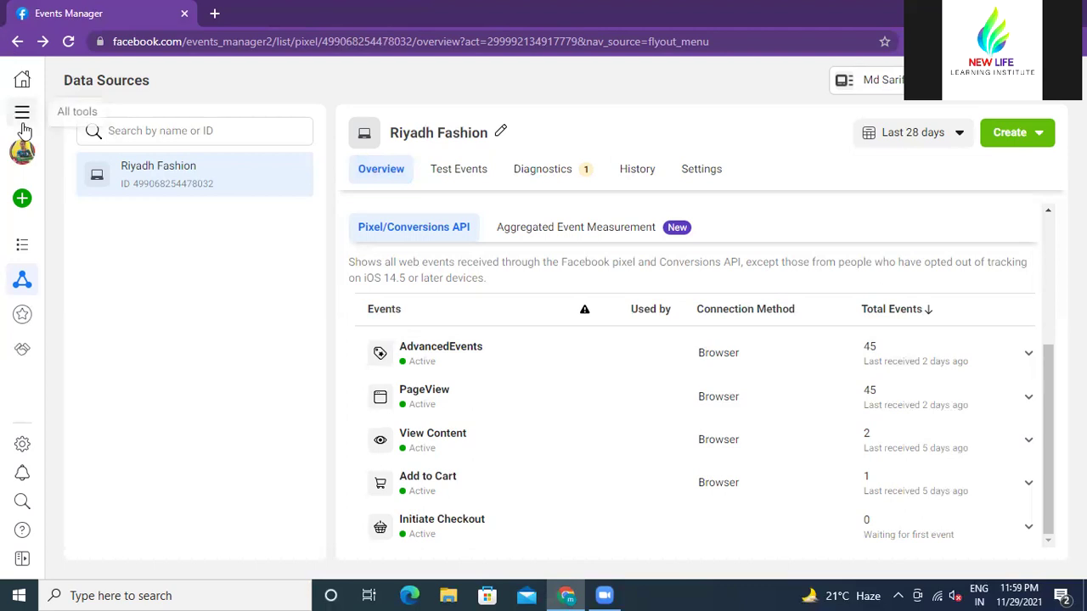
- Go back to the campaign list in Ads Manager and open Post engagement Campaign 23/11/2021 for editing
click(16, 42)
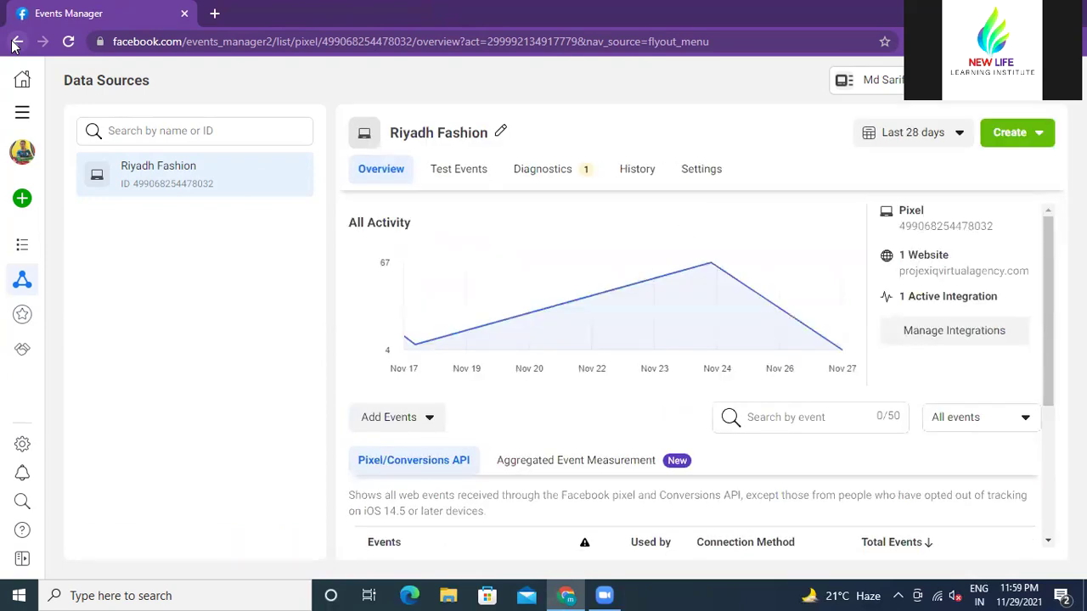
click(17, 41)
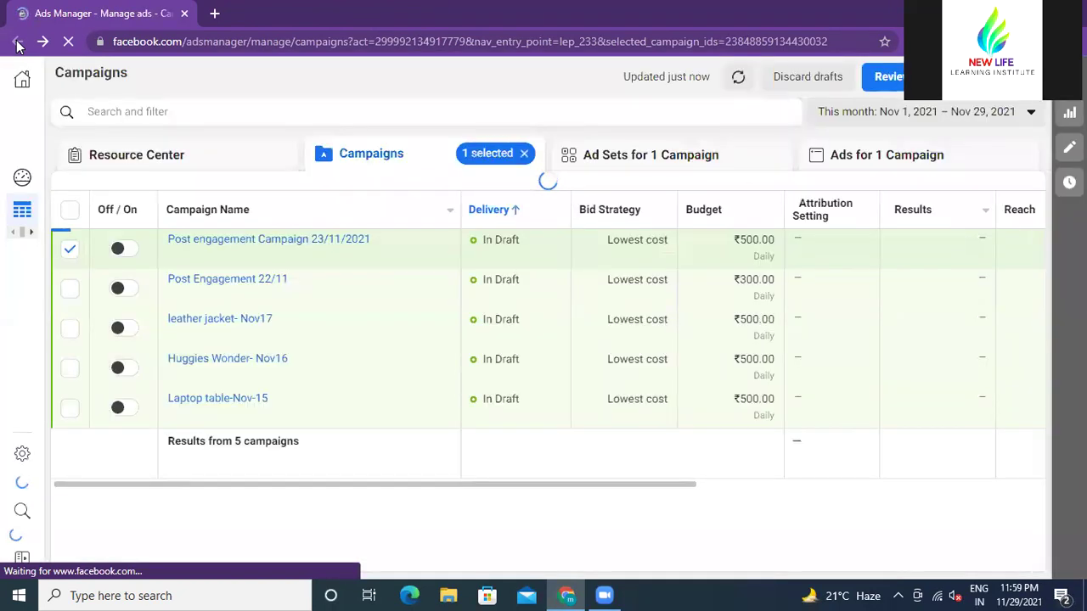
mouse_move(262, 246)
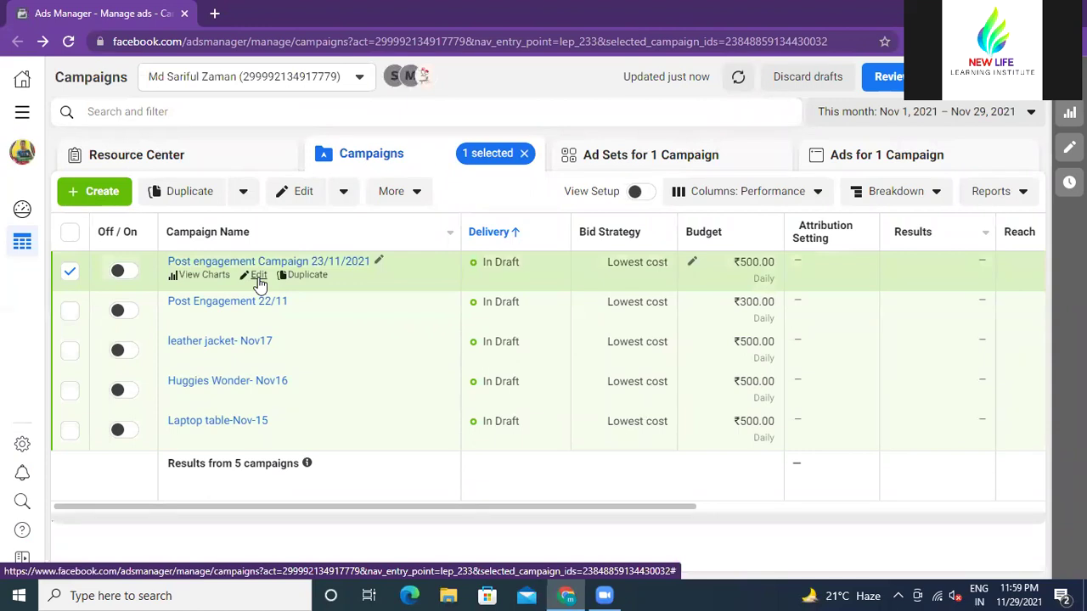
click(258, 276)
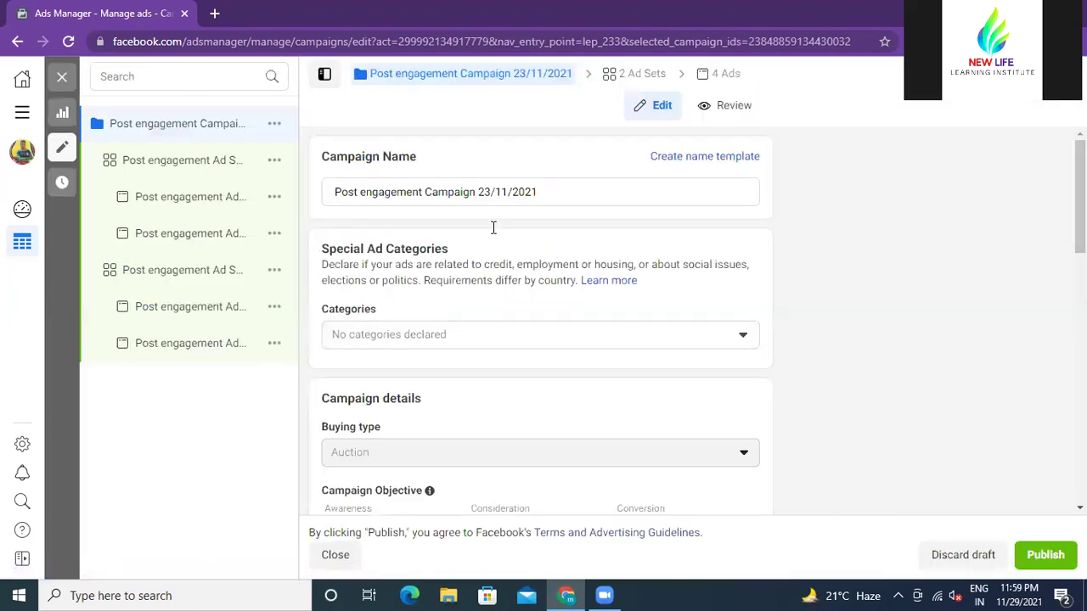
- Switch Campaign Budget Optimization off, dismiss the conversions campaign recommendation, and switch the optimization back on
scroll(484, 284, down, 4)
scroll(473, 285, down, 6)
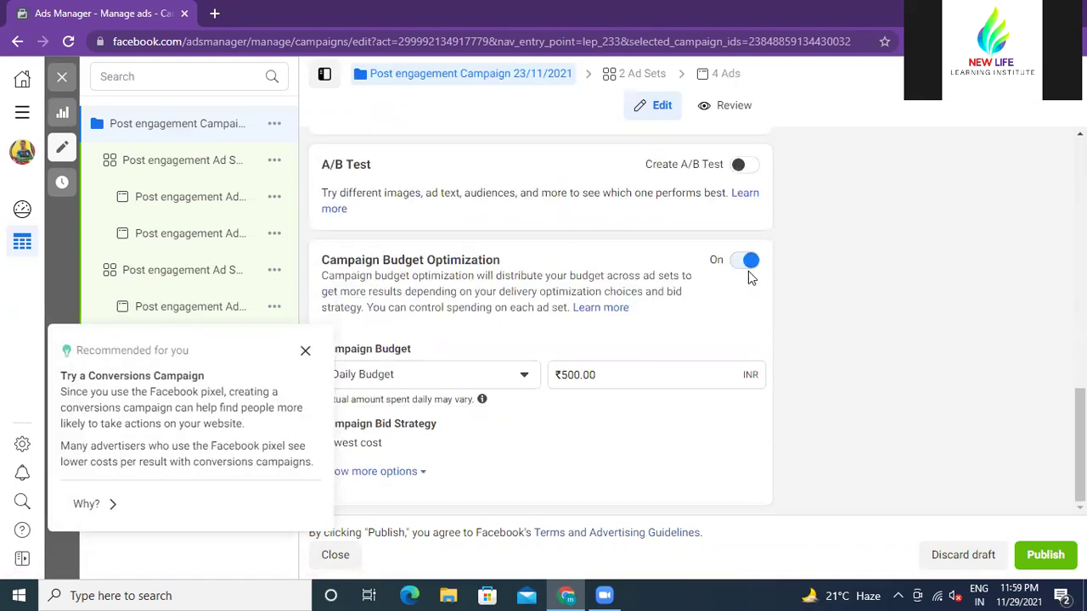
click(737, 266)
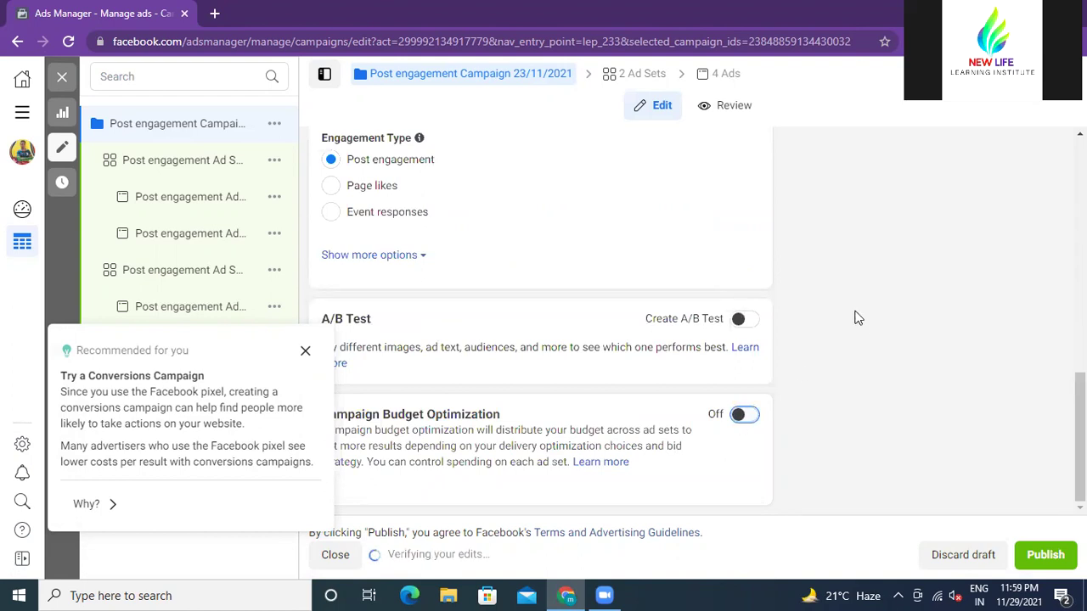
click(305, 354)
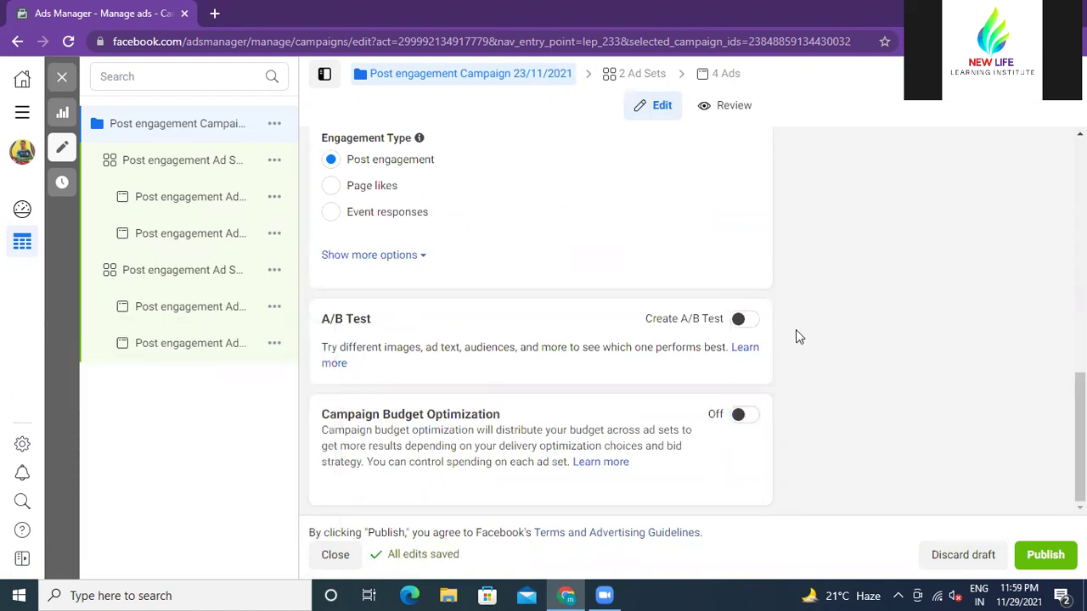
click(745, 416)
scroll(821, 343, down, 2)
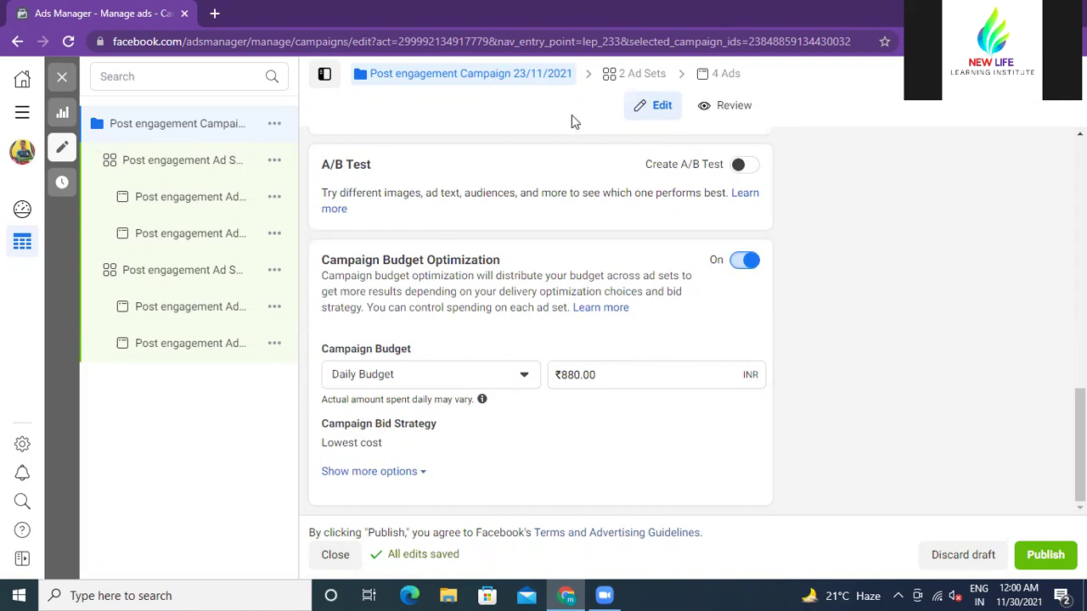
- Set the campaign's daily budget to ₹500
click(592, 374)
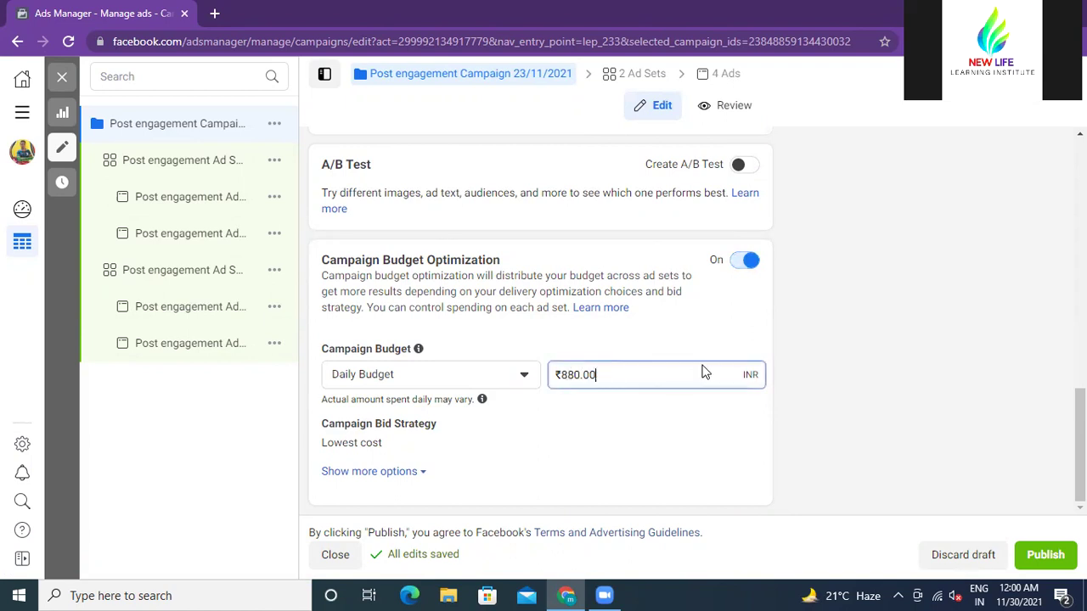
key(BackSpace)
key(BackSpace)
key(BackSpace)
key(BackSpace)
key(BackSpace)
key(BackSpace)
text(500)
click(807, 388)
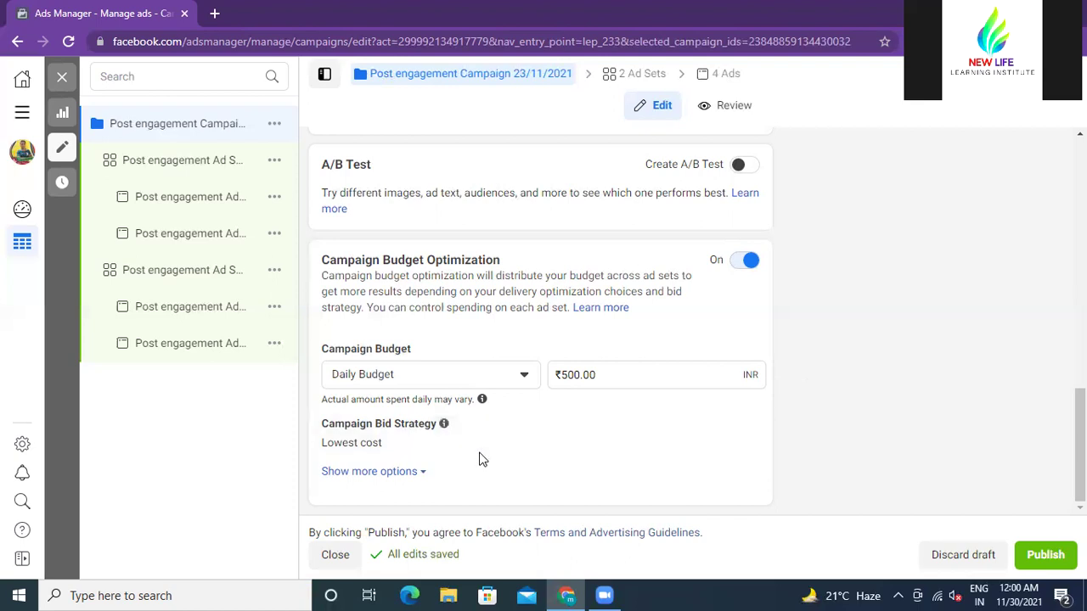
- Expand the budget options, choose Lowest cost as the campaign bid strategy, and return to the campaign list
click(422, 473)
scroll(832, 410, down, 1)
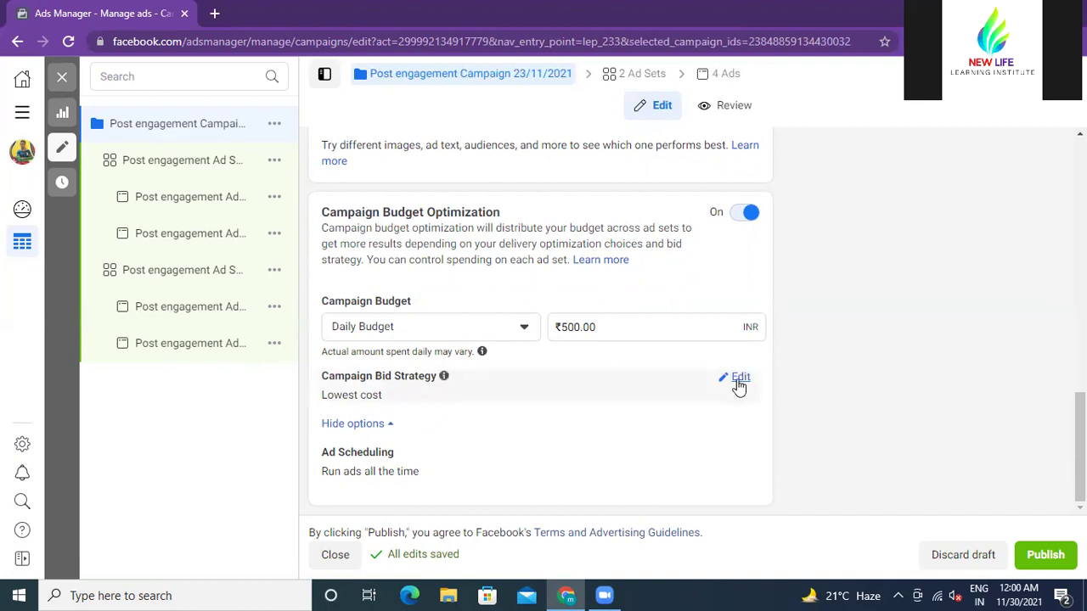
click(737, 384)
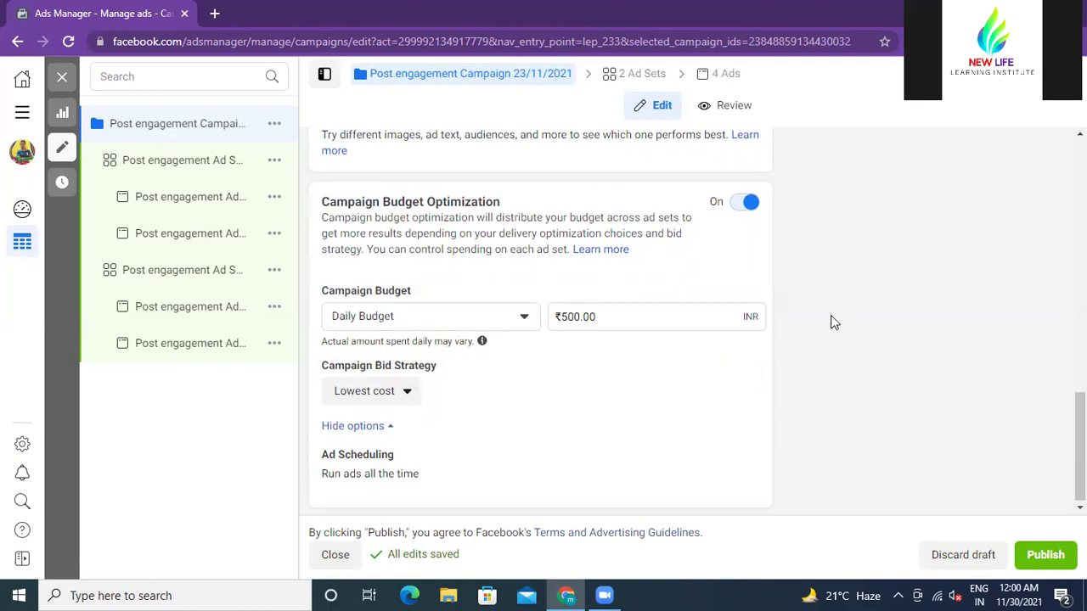
click(410, 390)
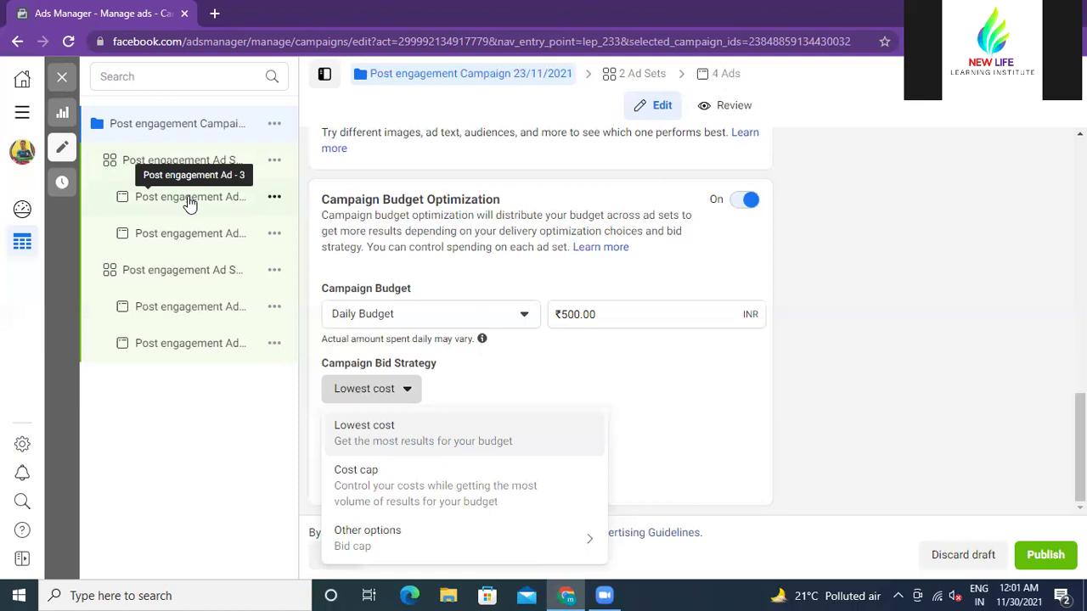
click(415, 445)
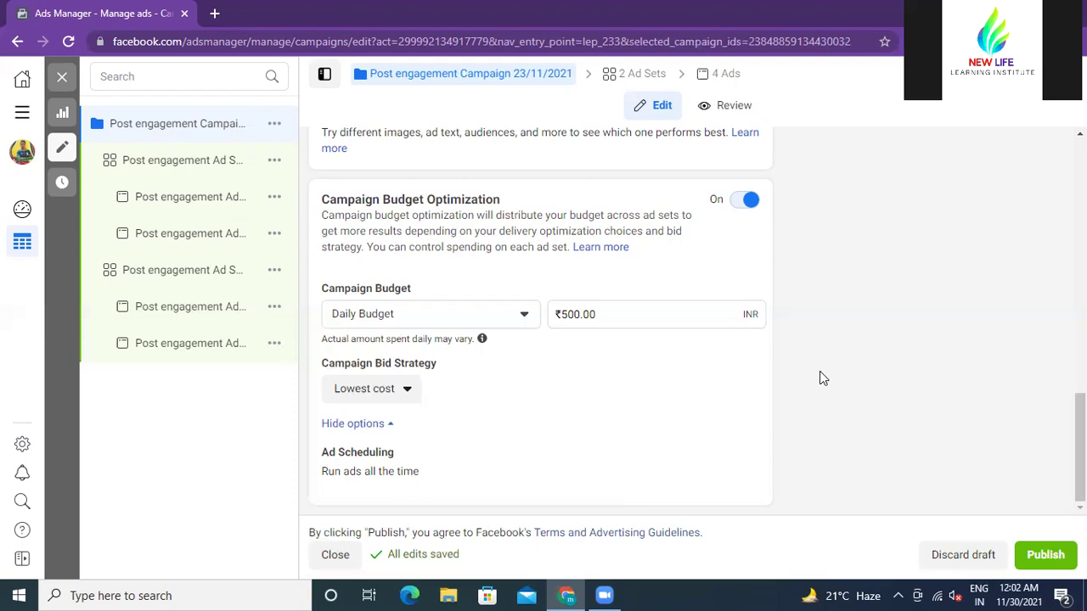
click(16, 43)
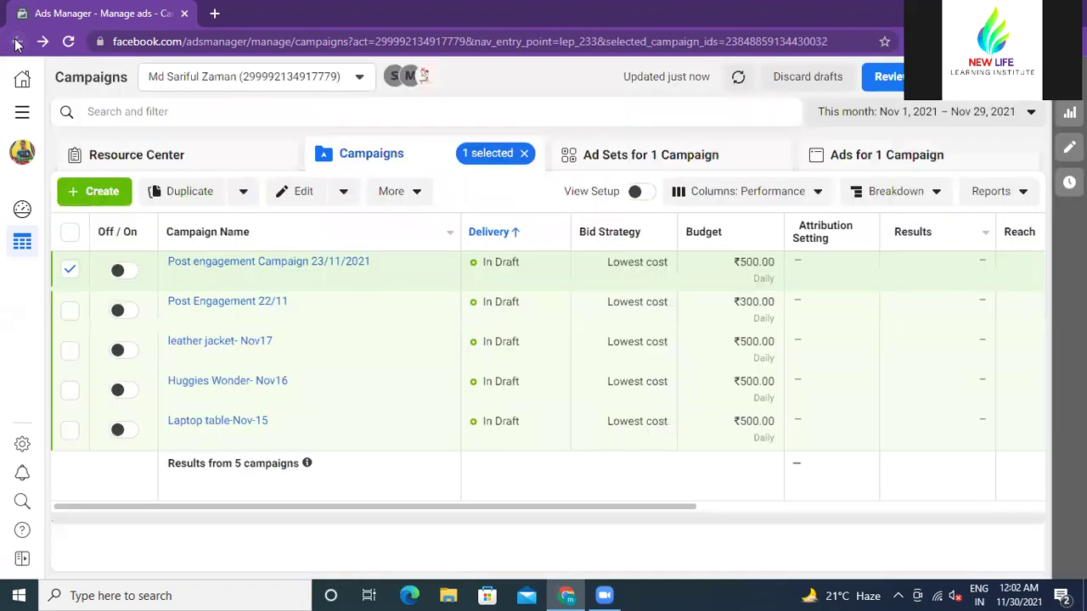